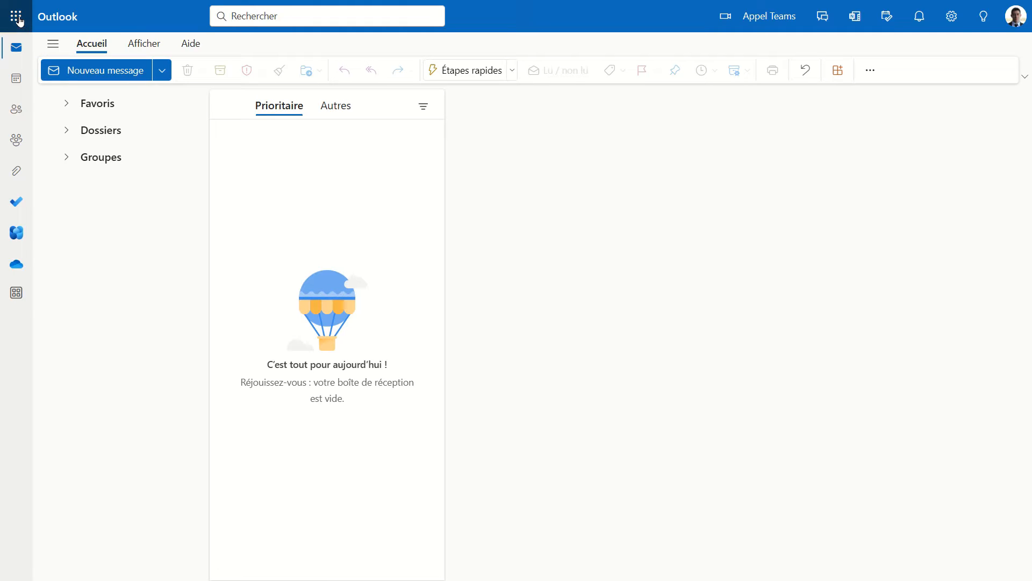
Step: Switch to OneDrive, create a new Excel workbook and name it "Mes Rendez-vous"
click(18, 20)
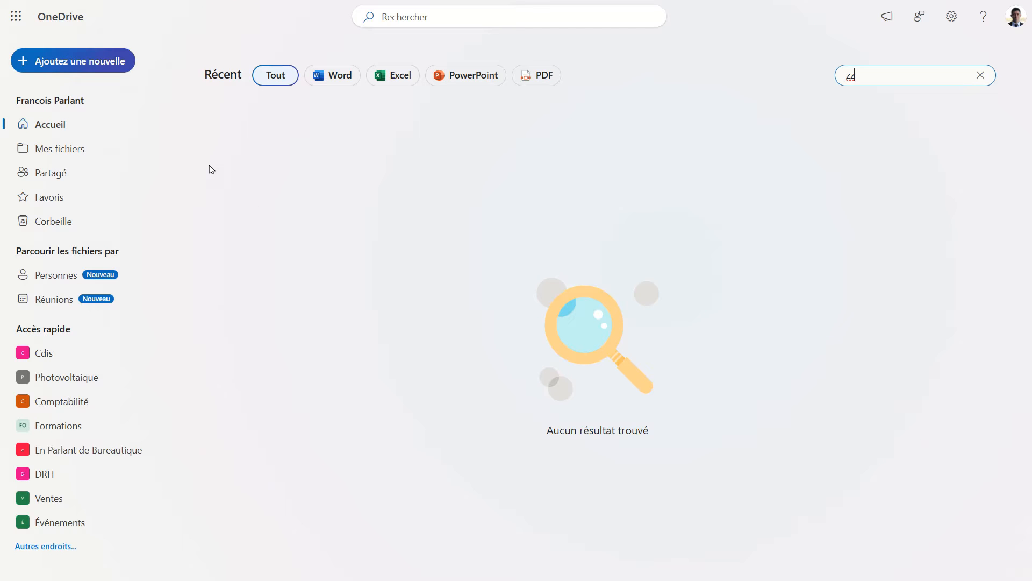
click(109, 65)
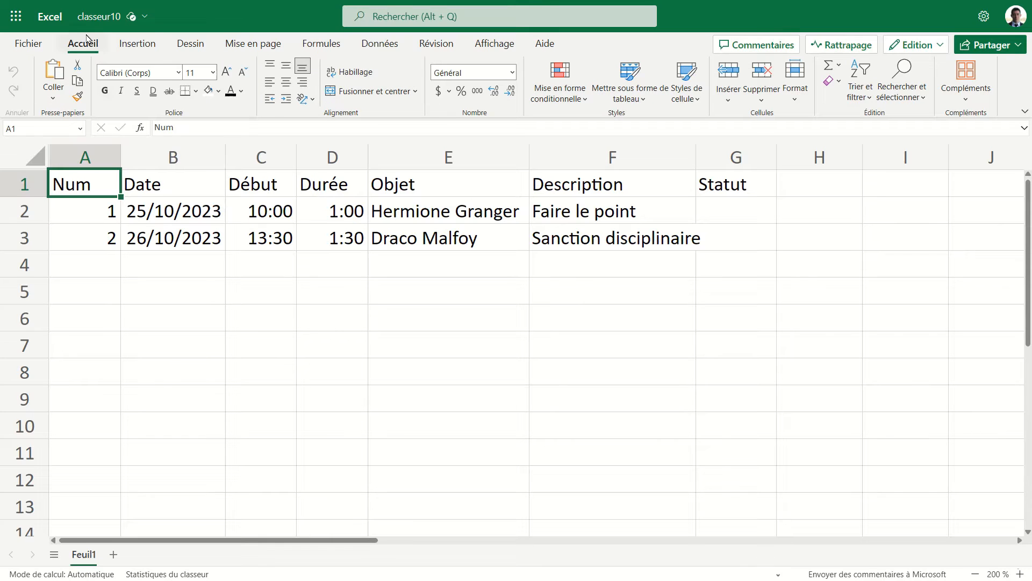
click(97, 17)
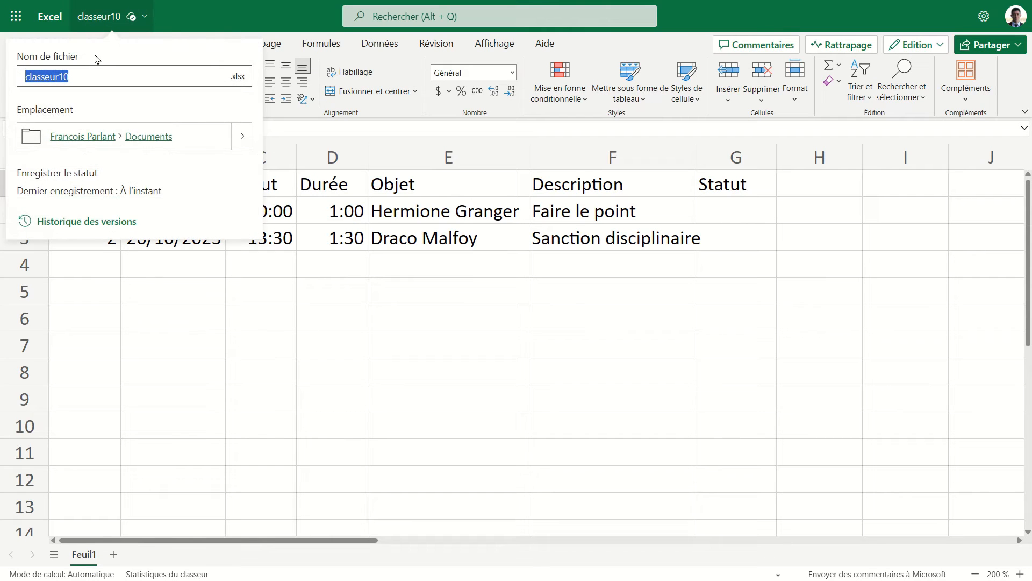
text(Mes Rendez-vous)
key(Return)
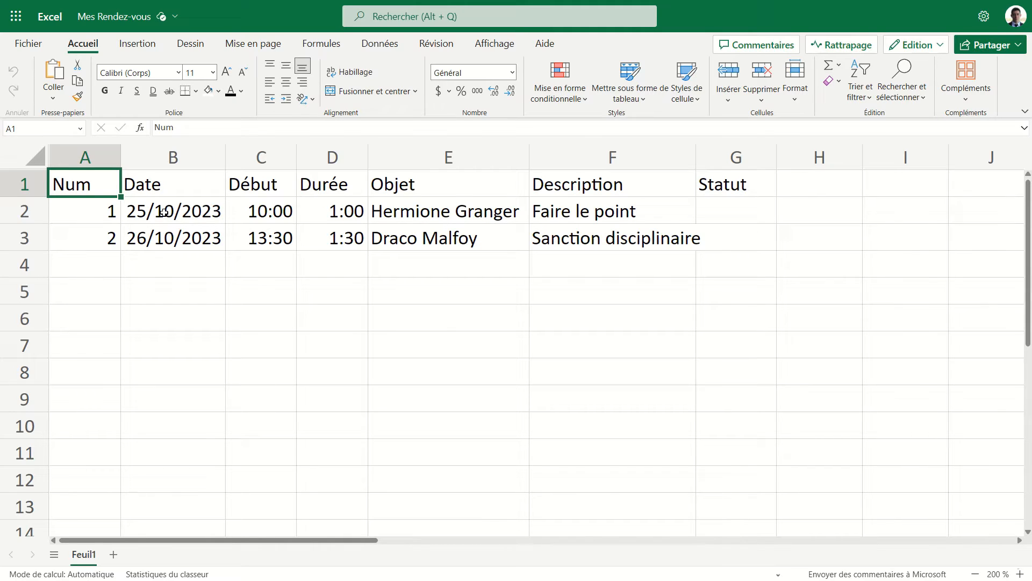
click(290, 211)
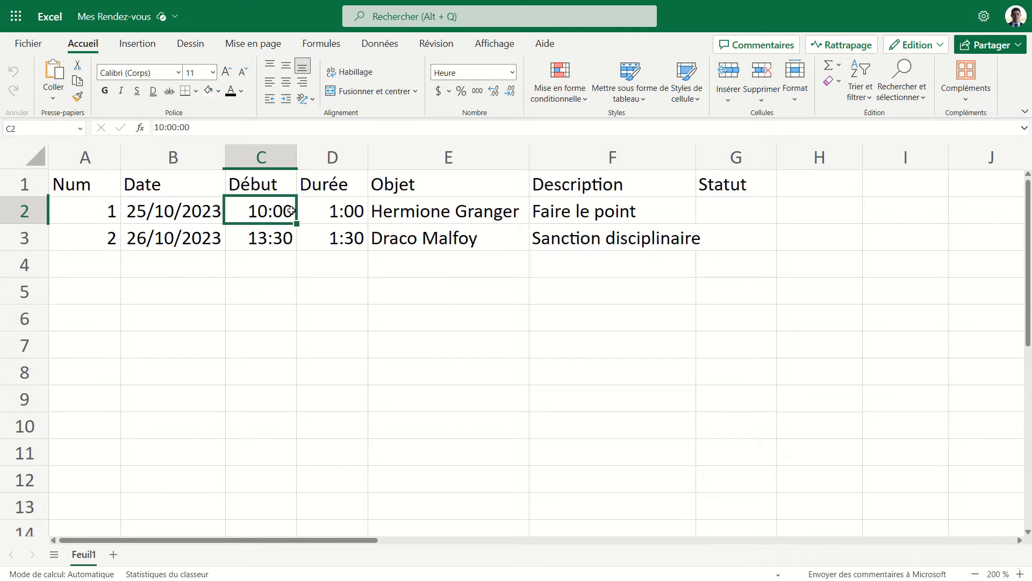
click(349, 210)
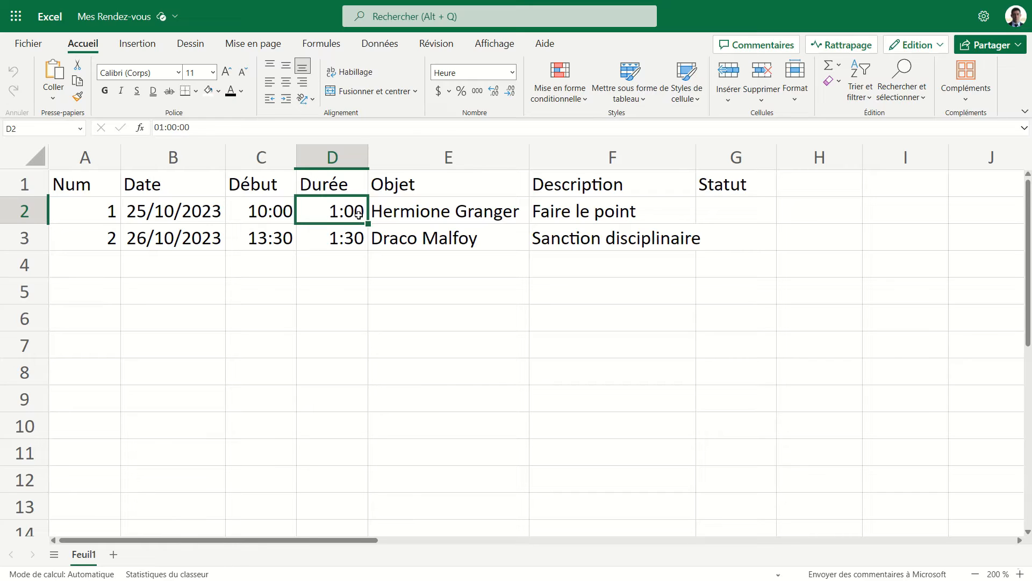
click(347, 239)
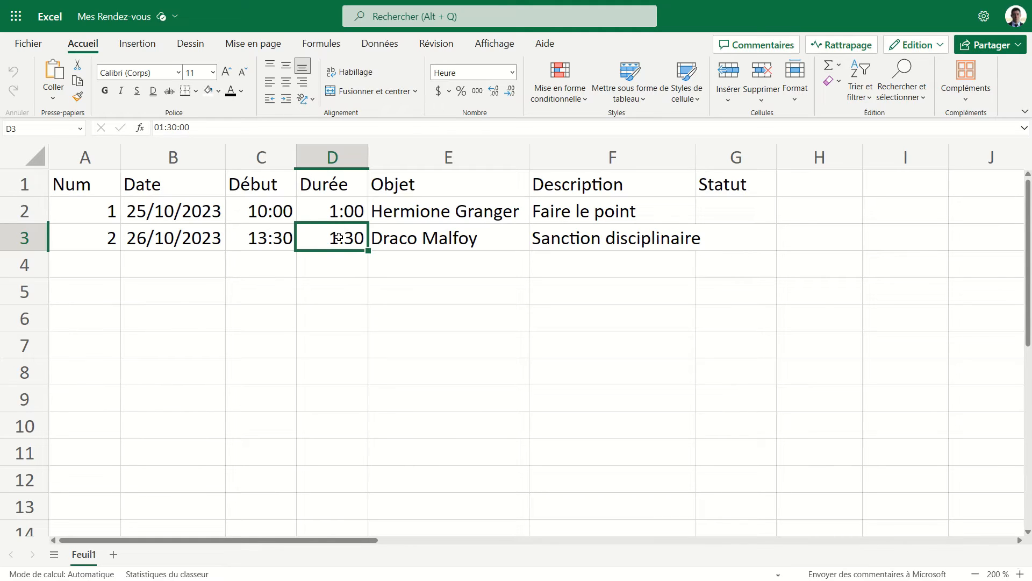
click(444, 210)
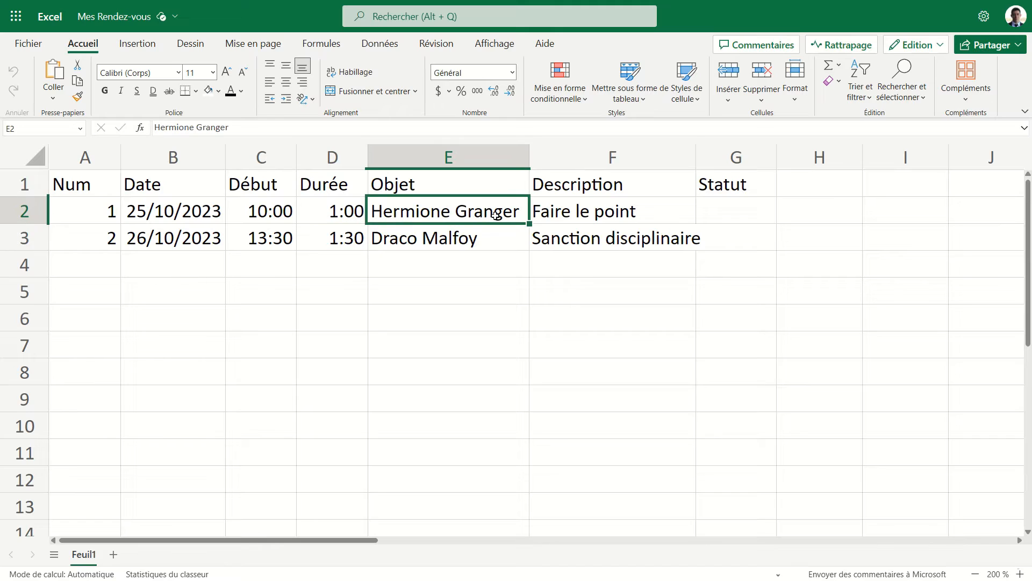
click(560, 215)
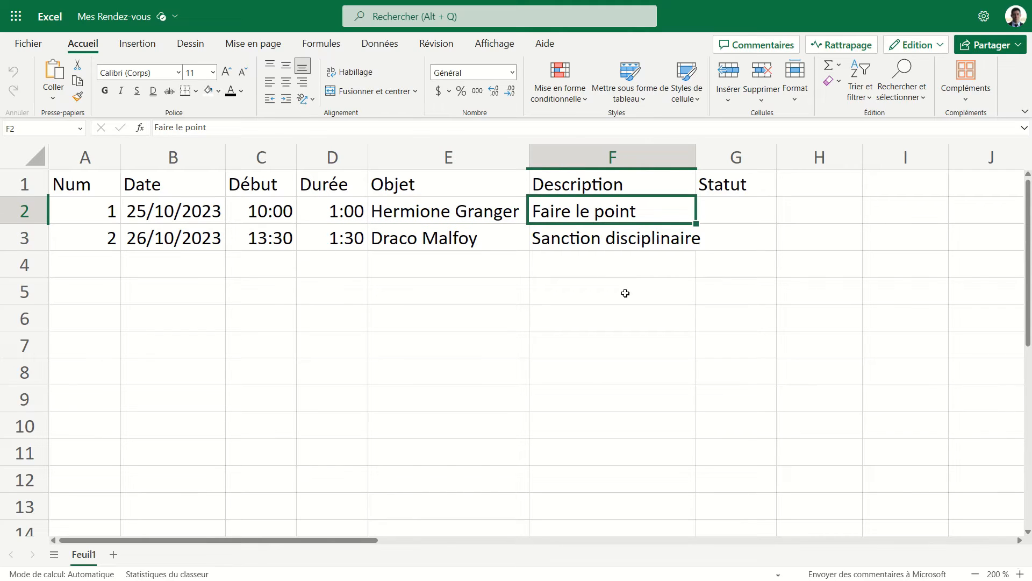
Step: Convert the appointment data in A1:G3 into a table with headers
click(447, 211)
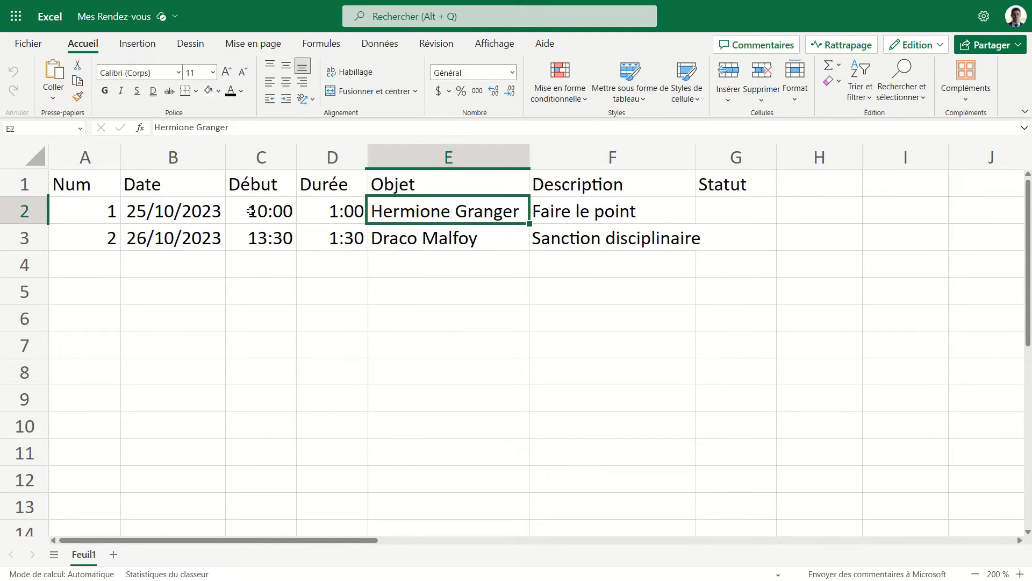
click(142, 47)
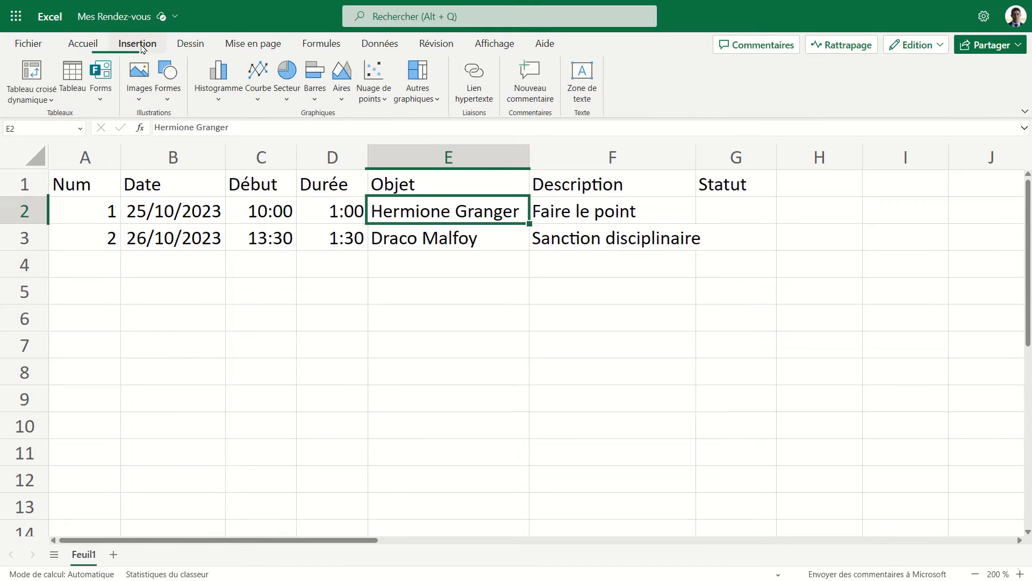
click(64, 89)
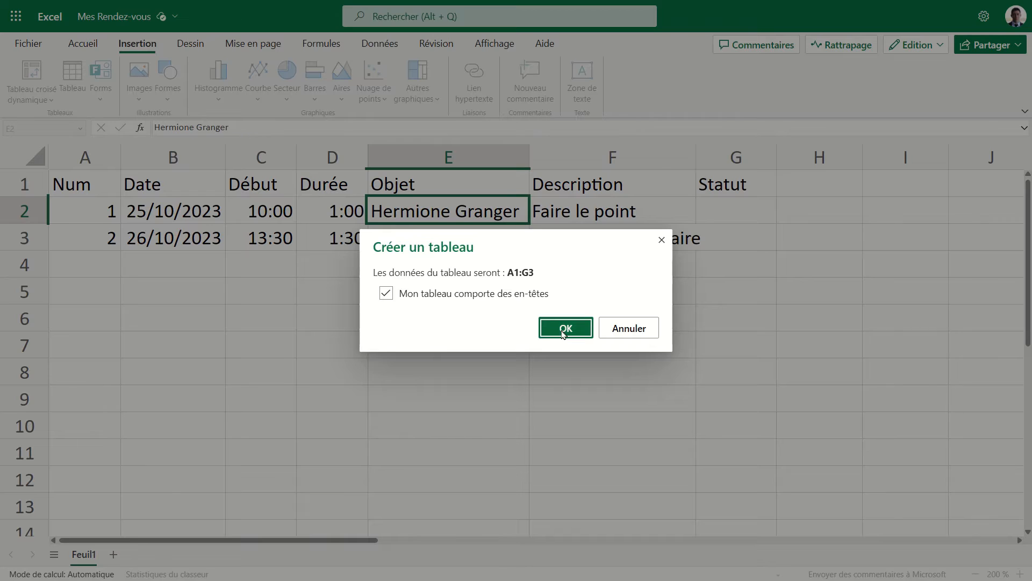
click(565, 329)
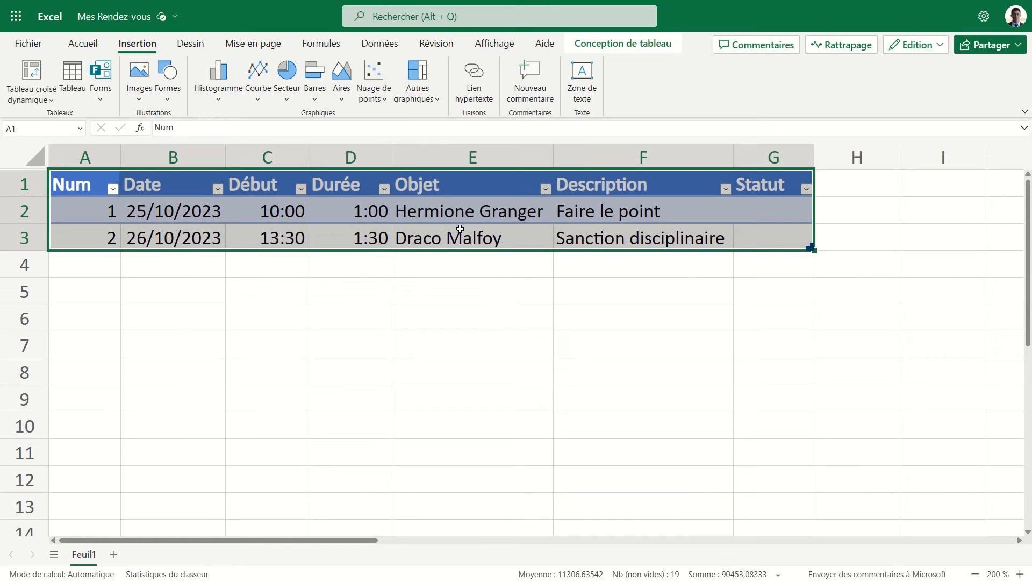
Step: Insert a new table column before the Objet column and widen it to fit a long date-time text
click(460, 212)
click(459, 157)
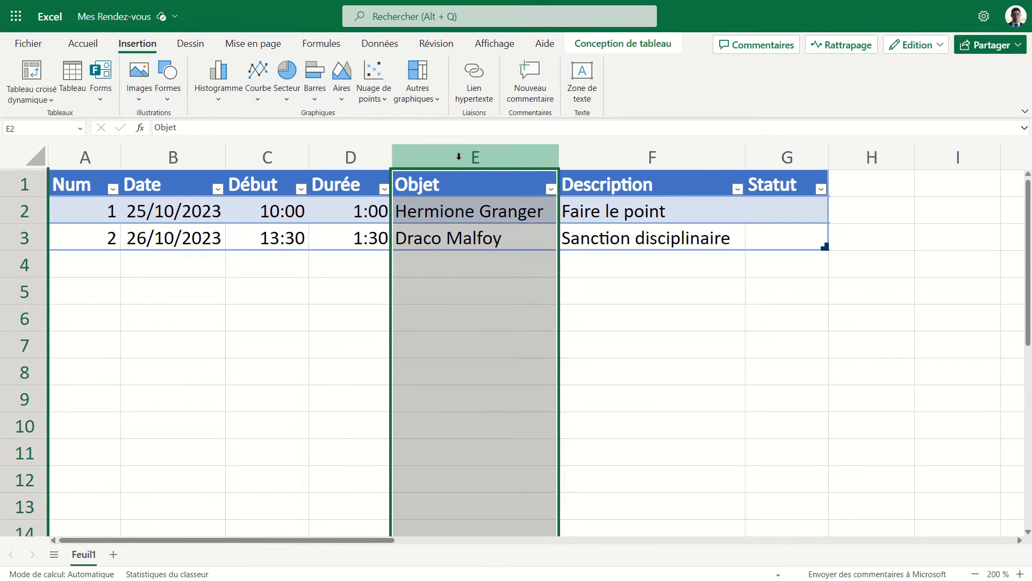
right_click(458, 156)
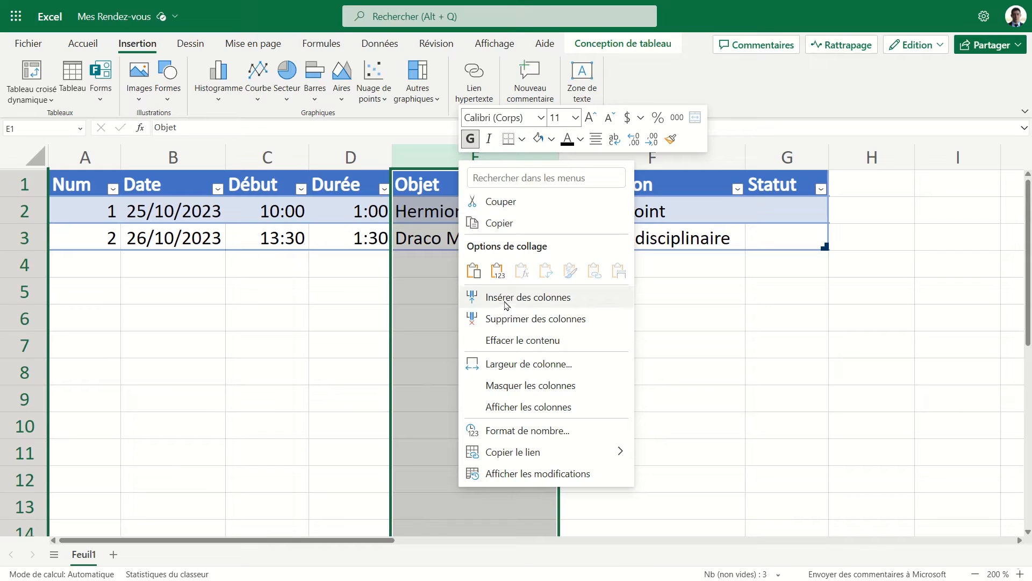
click(506, 301)
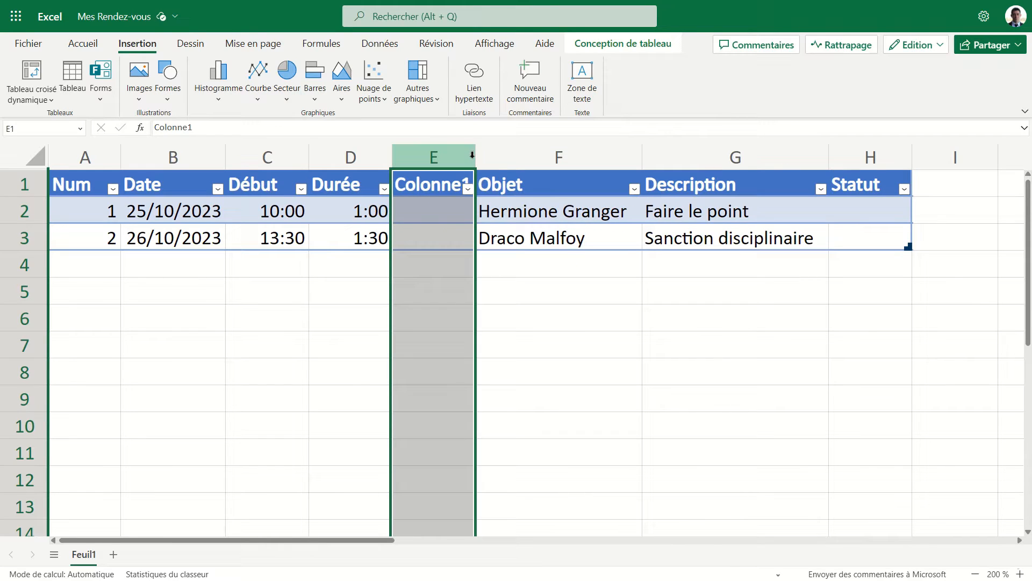
drag(472, 155, 659, 156)
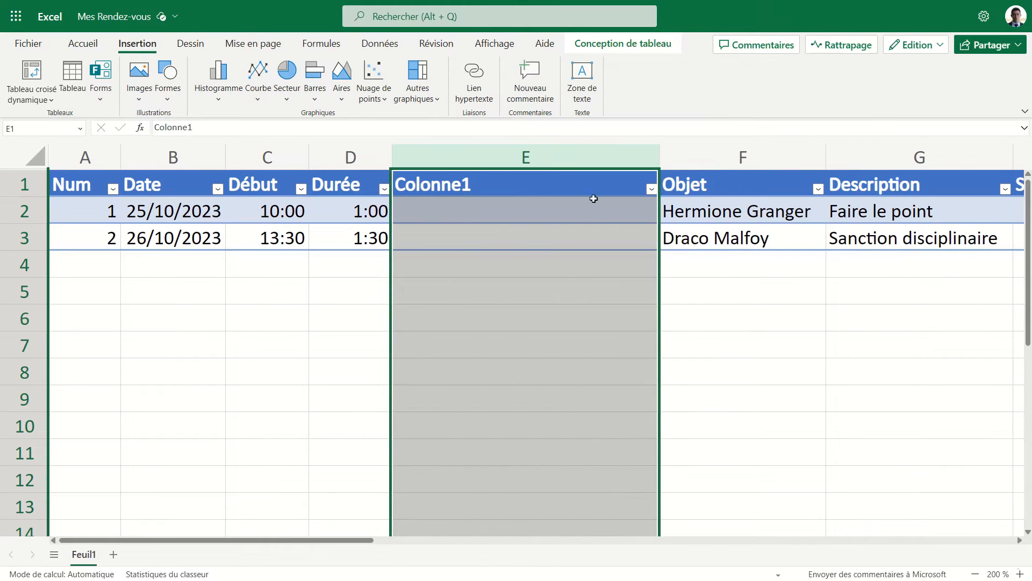
click(534, 203)
text(=te)
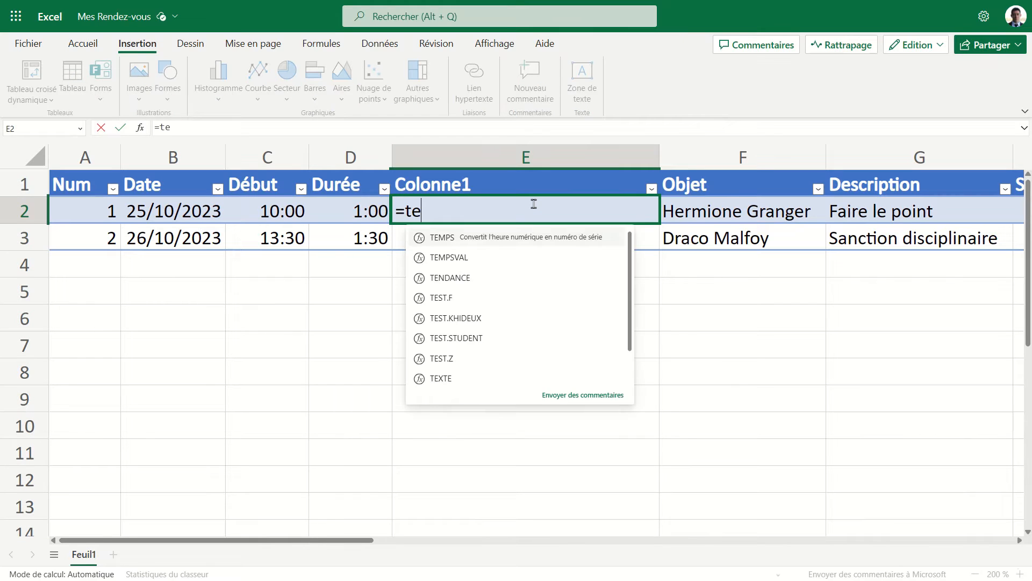
text(xt)
key(Tab)
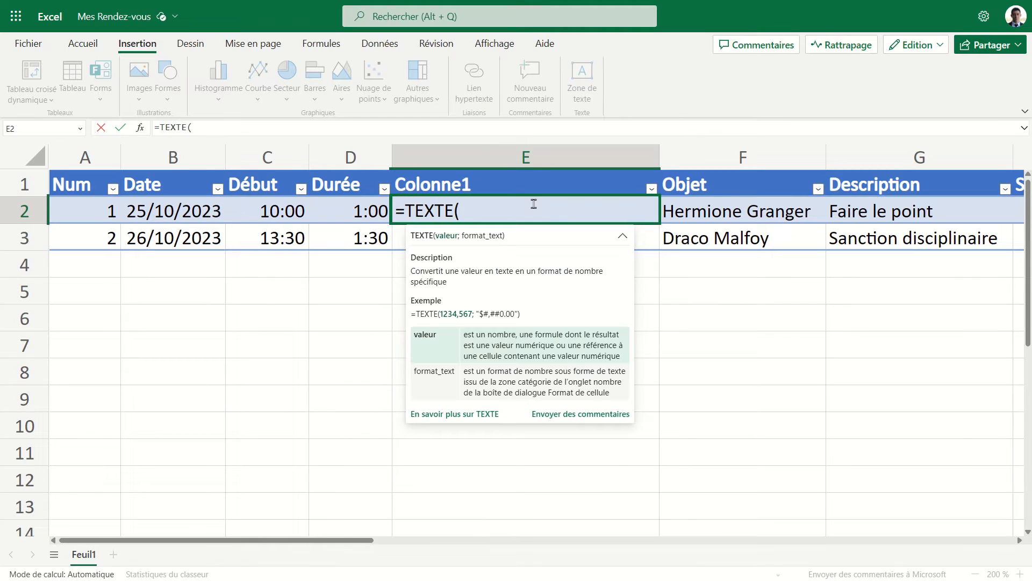
click(180, 213)
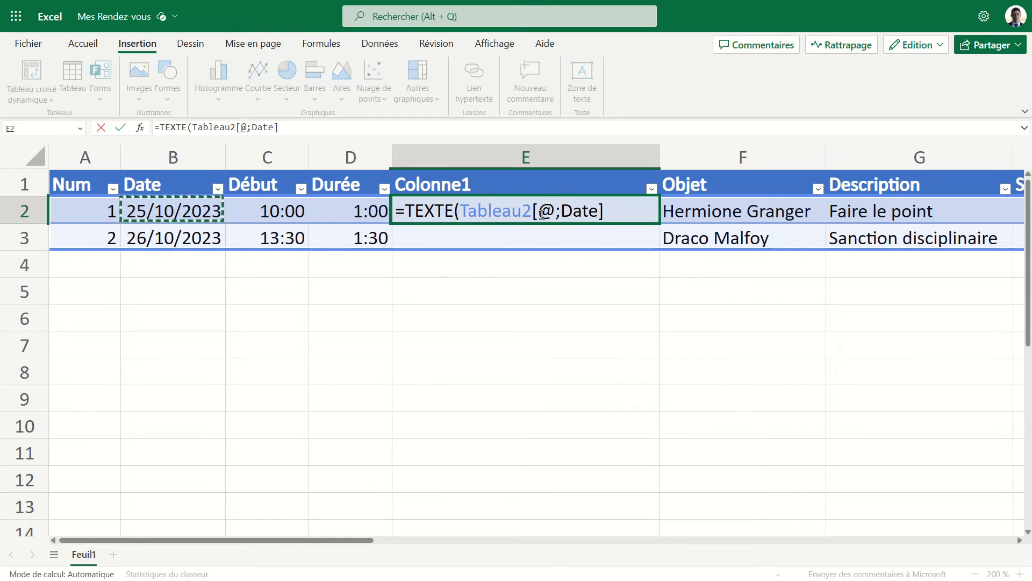
click(559, 213)
key(BackSpace)
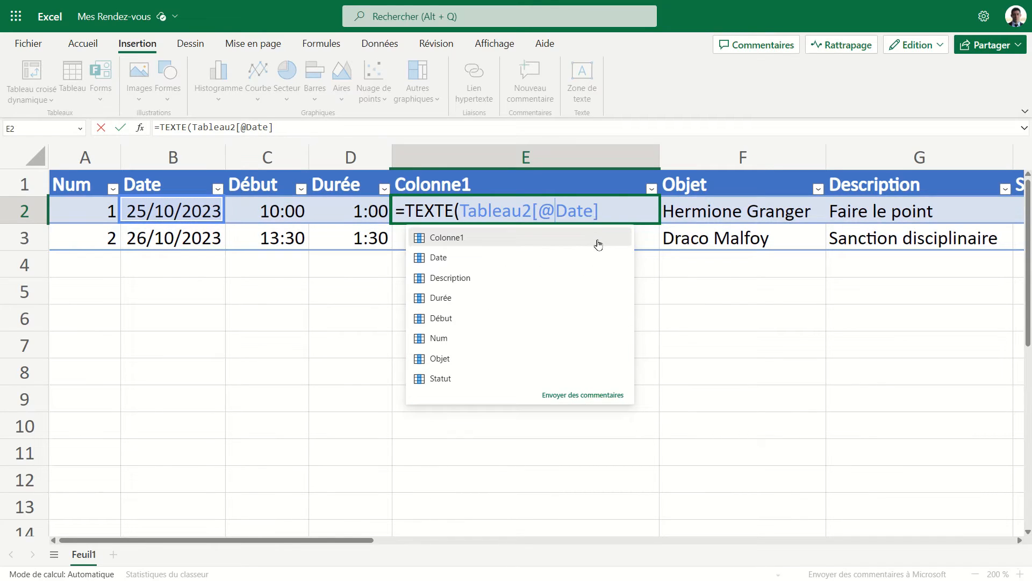
click(599, 211)
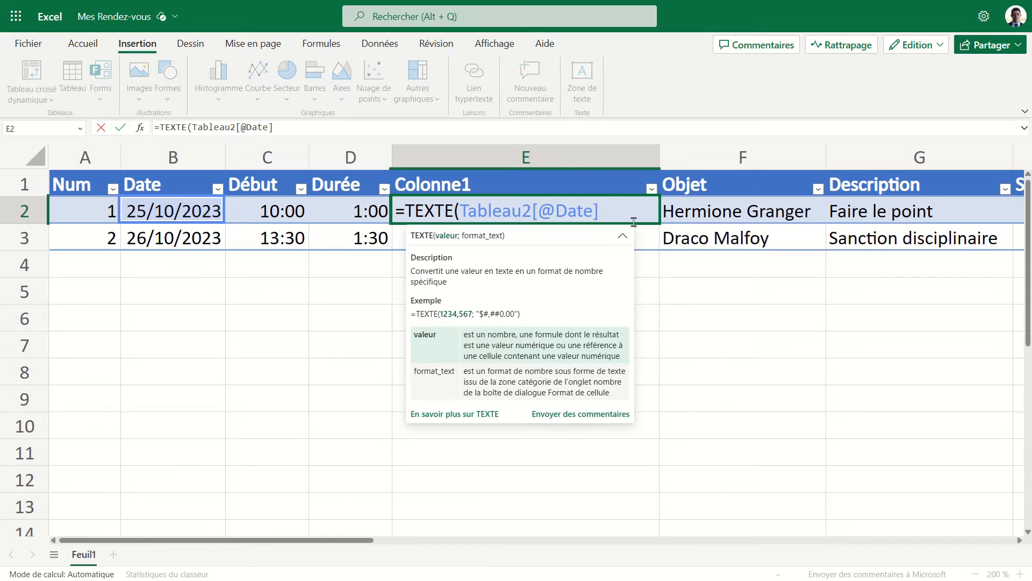
text(+)
click(261, 211)
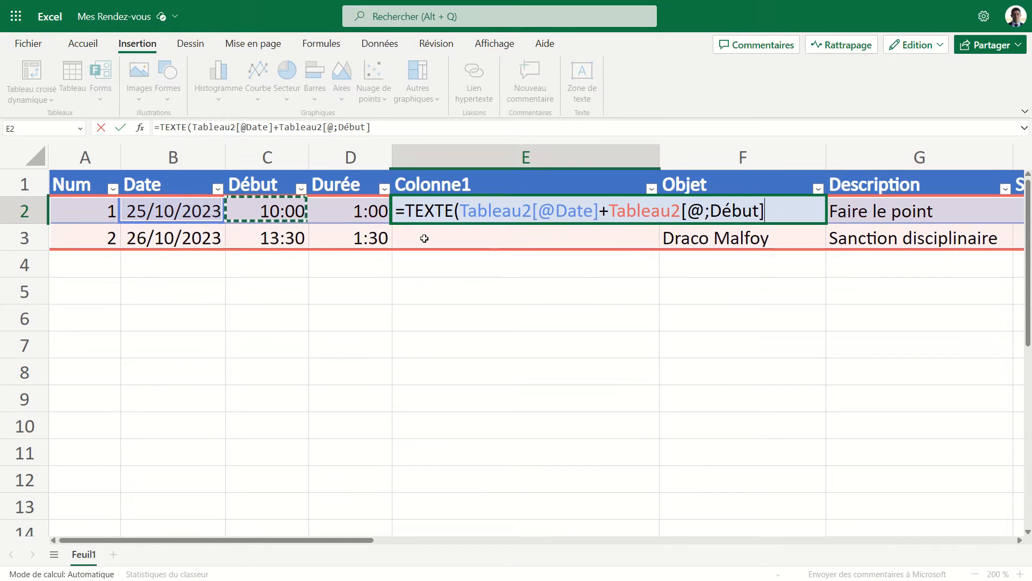
click(712, 211)
key(BackSpace)
click(785, 207)
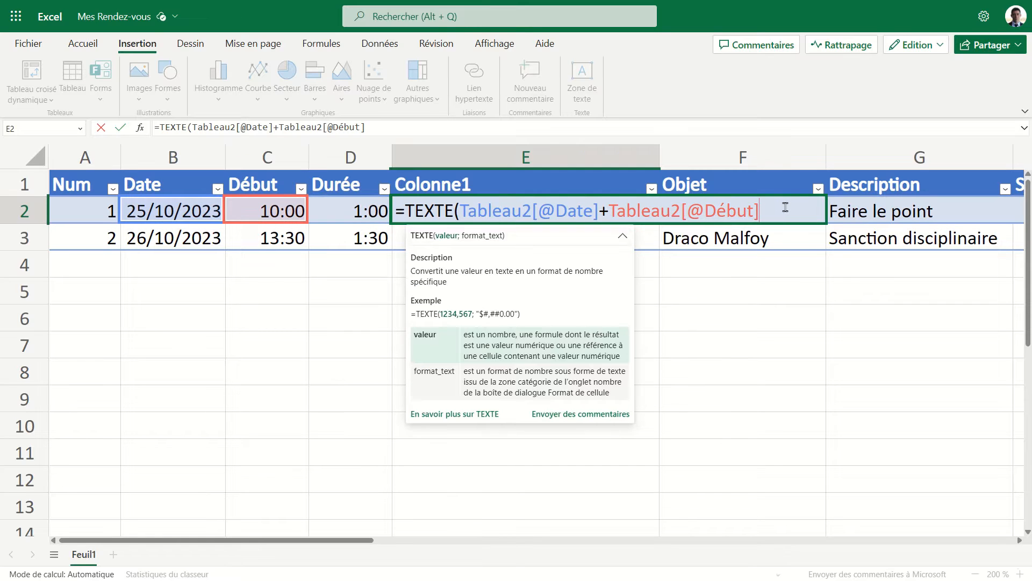
Step: Complete the TEXTE formula with the format "aaaa-mm-jjThh:MM:ss" and enter it for the column
text(;)
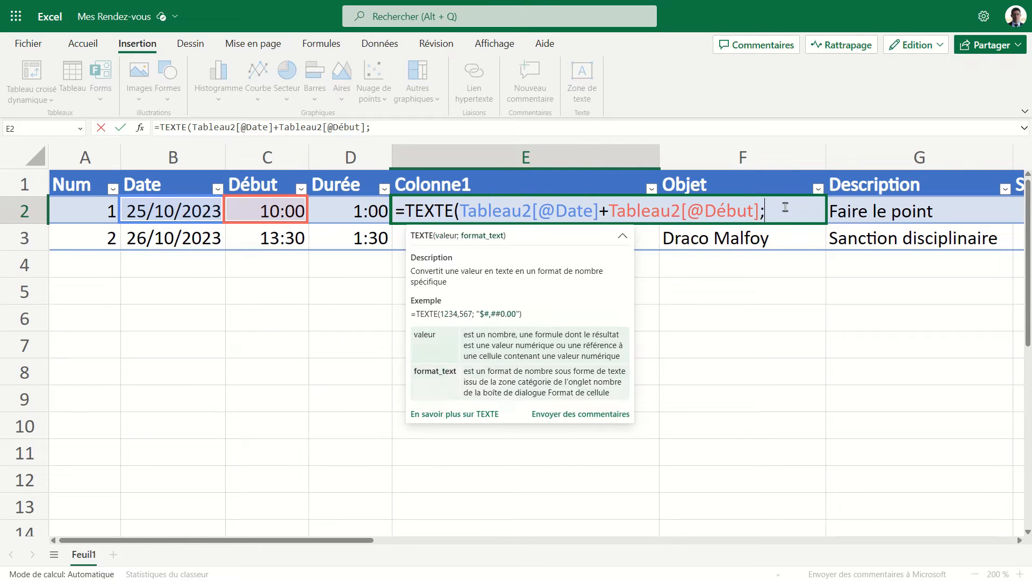
text(")
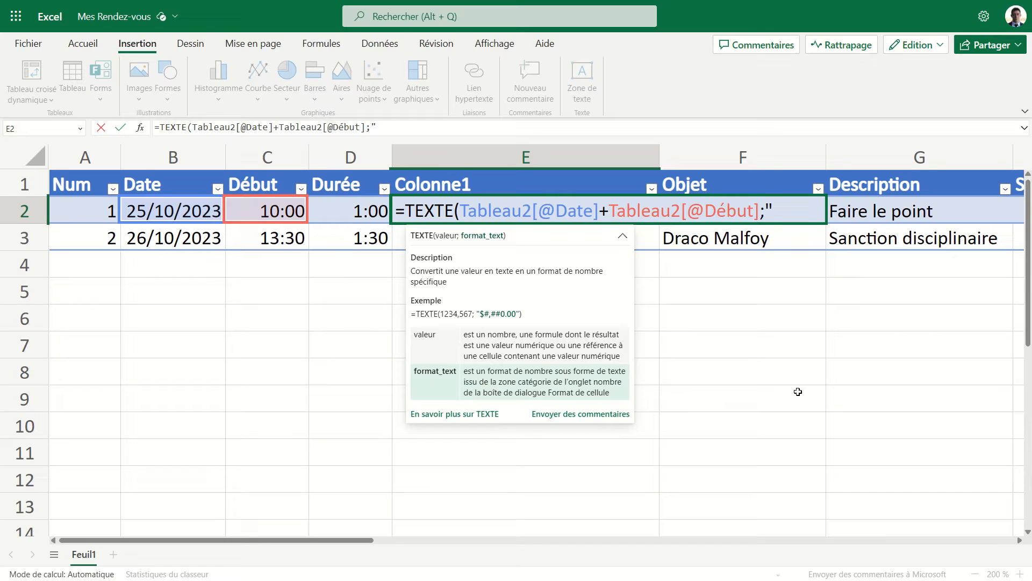
text(aaaa-mm)
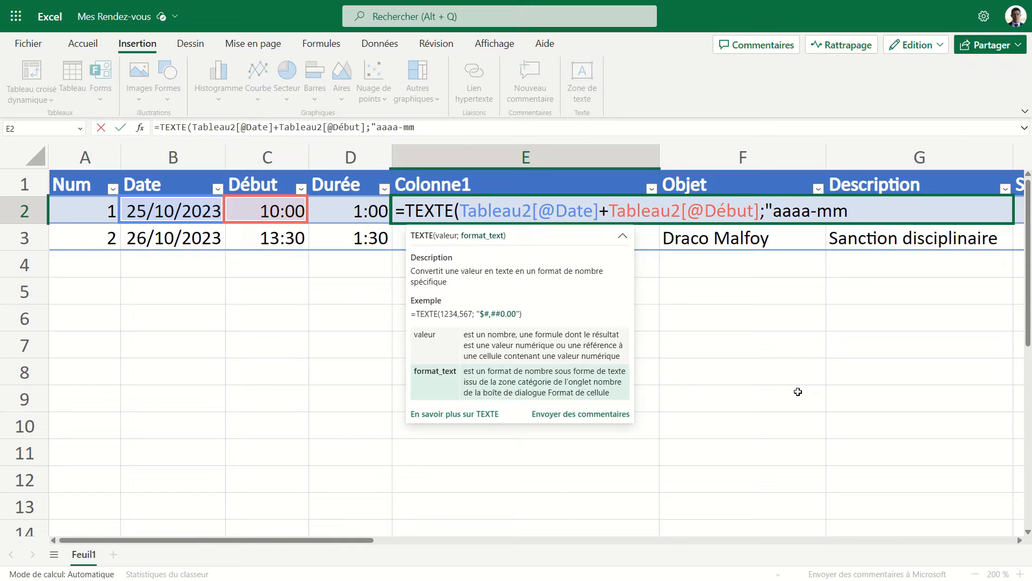
text(-jjThh:MM)
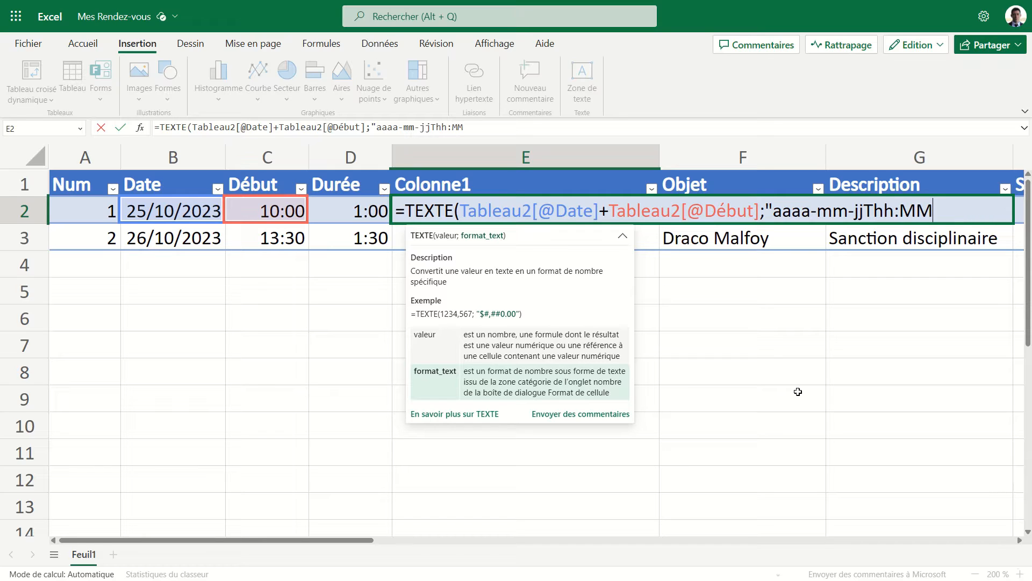
text(:ss"))
key(Return)
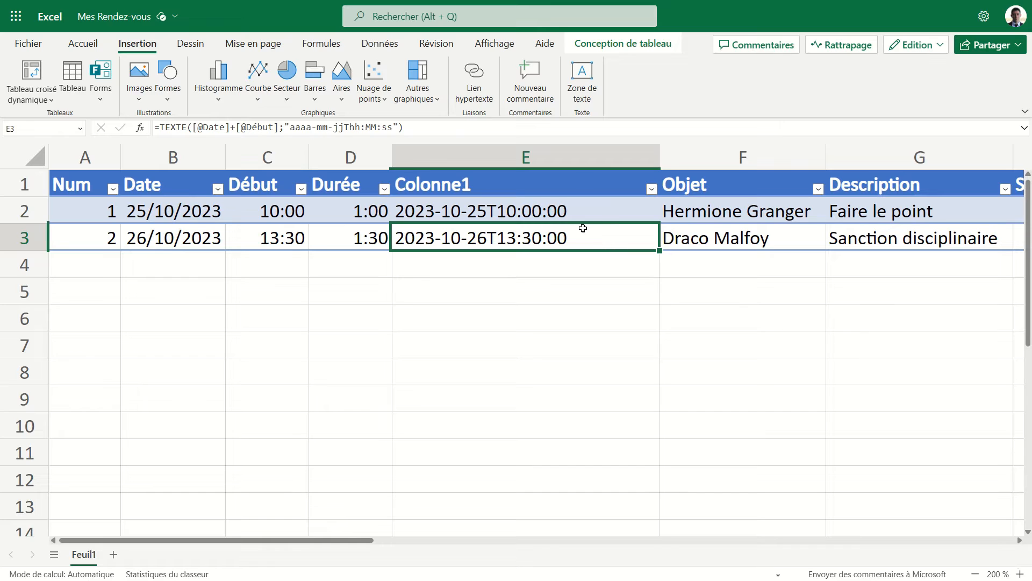
Step: Rename the header of the new date-time column to "Heure début"
click(560, 186)
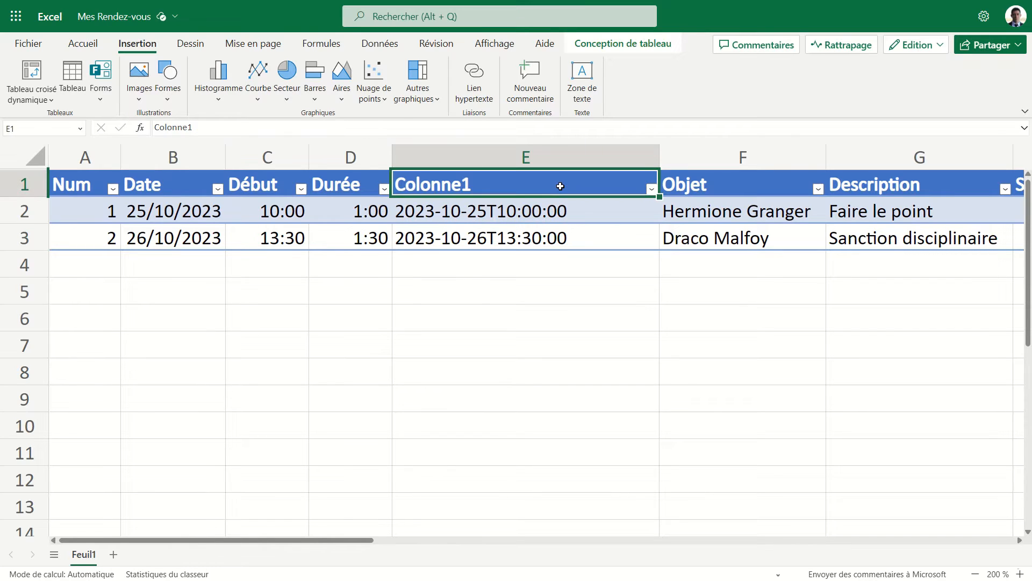
text(Heure début)
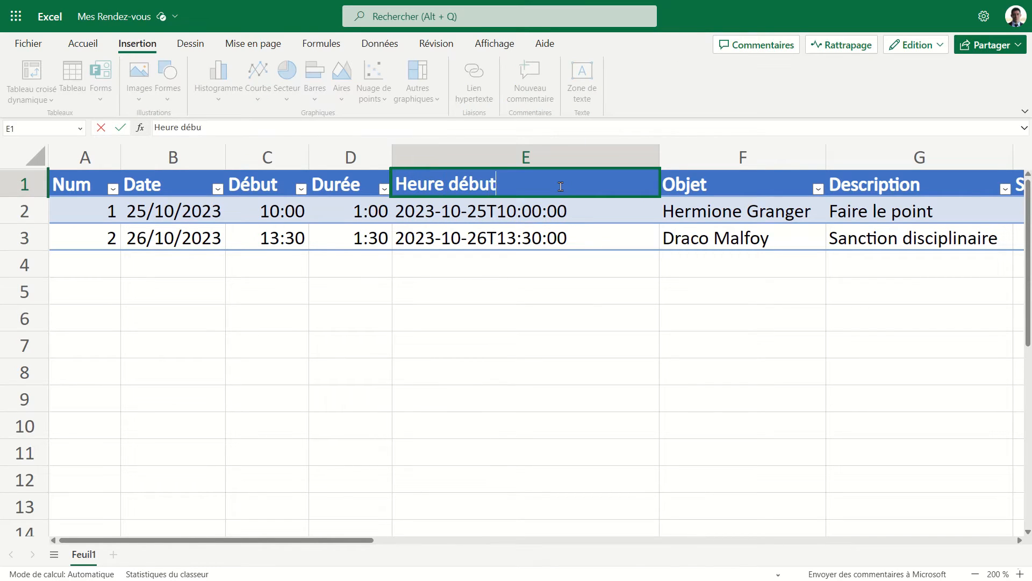
key(Return)
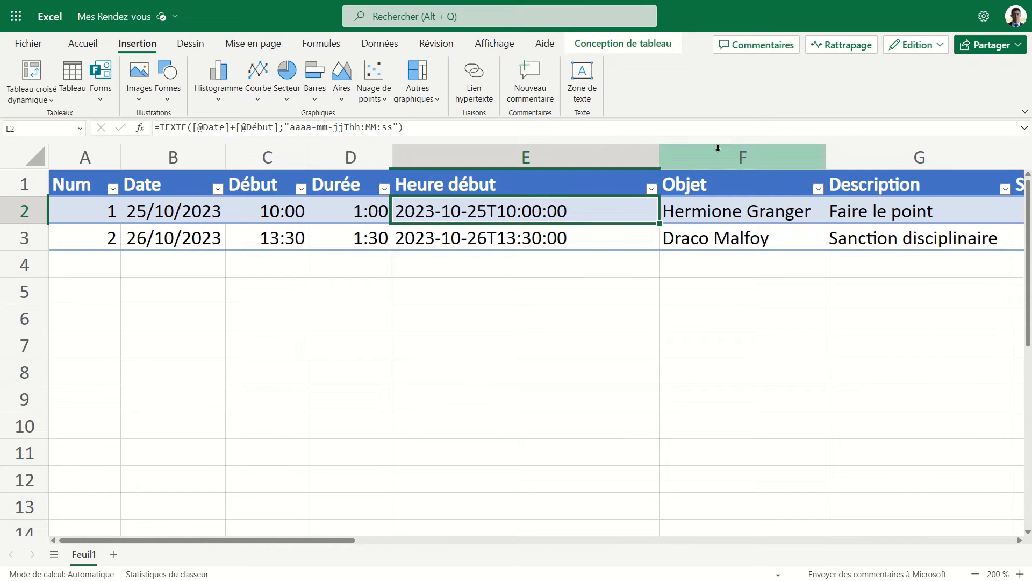
Step: Insert another table column between Heure début and Objet
right_click(720, 157)
click(746, 294)
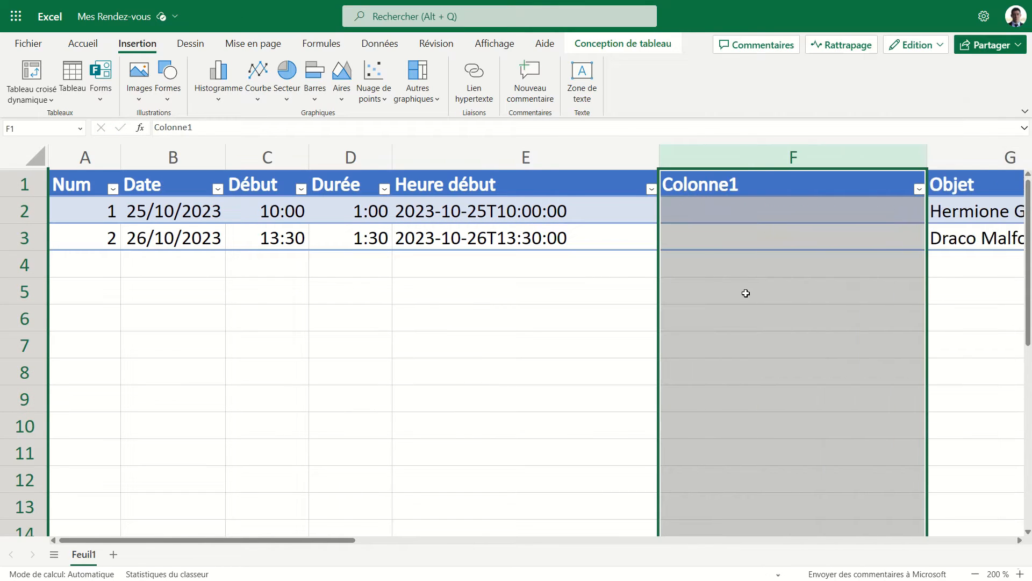
click(722, 210)
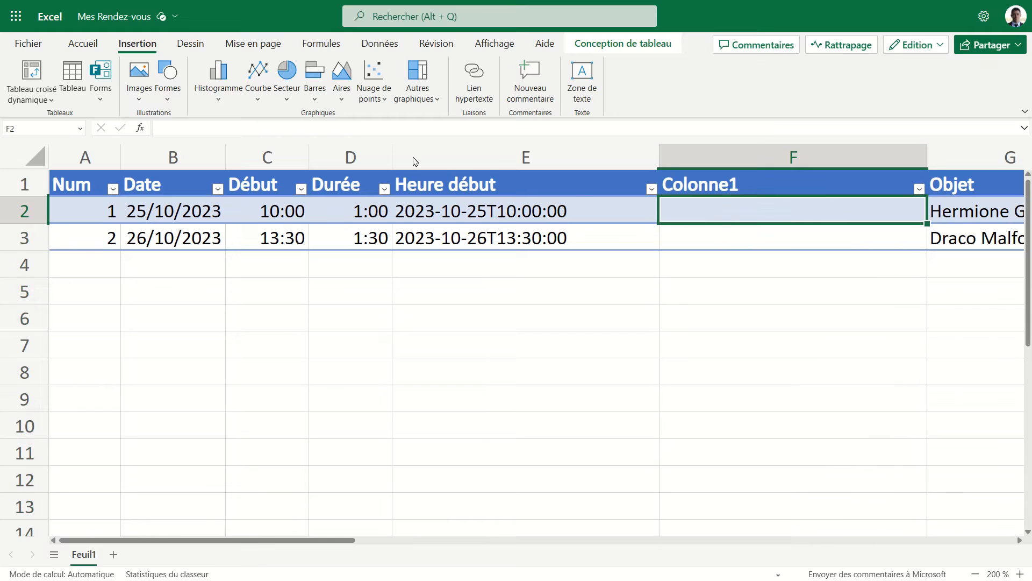
Step: Copy the text of the TEXTE formula from the first Heure début cell, leaving the cell unedited
click(477, 206)
drag(420, 128, 139, 149)
key(ctrl+c)
key(Escape)
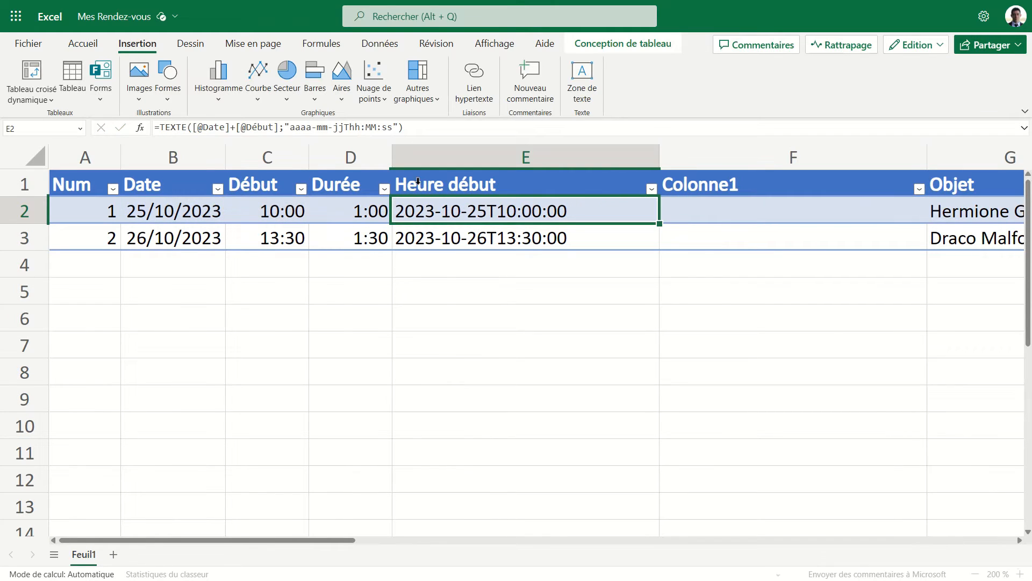
Step: Paste the TEXTE formula into the first Colonne1 cell and extend its sum with the row's Durée, keeping the aaaa-mm-jjThh:MM:ss format
click(721, 213)
key(ctrl+v)
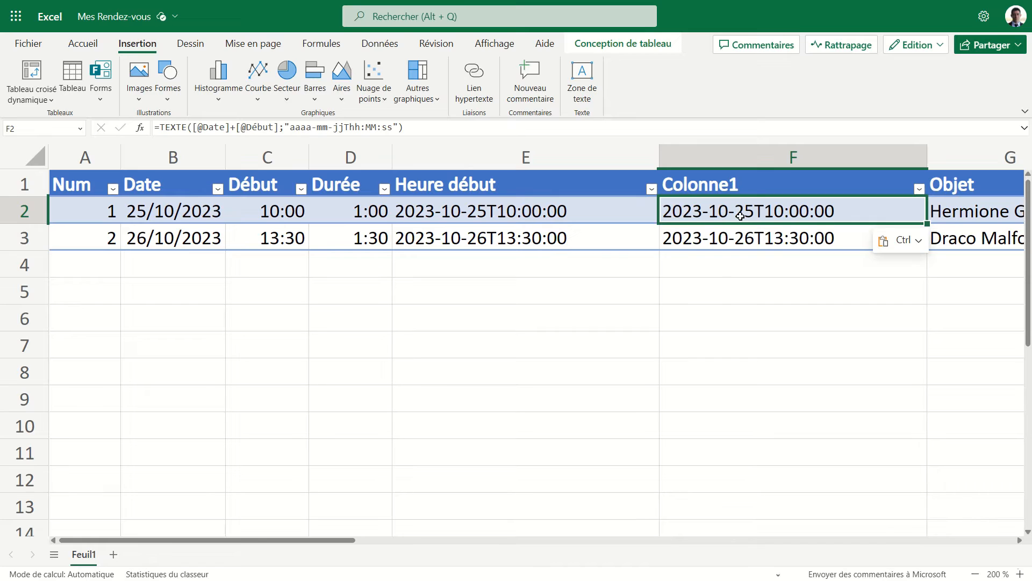
double_click(747, 216)
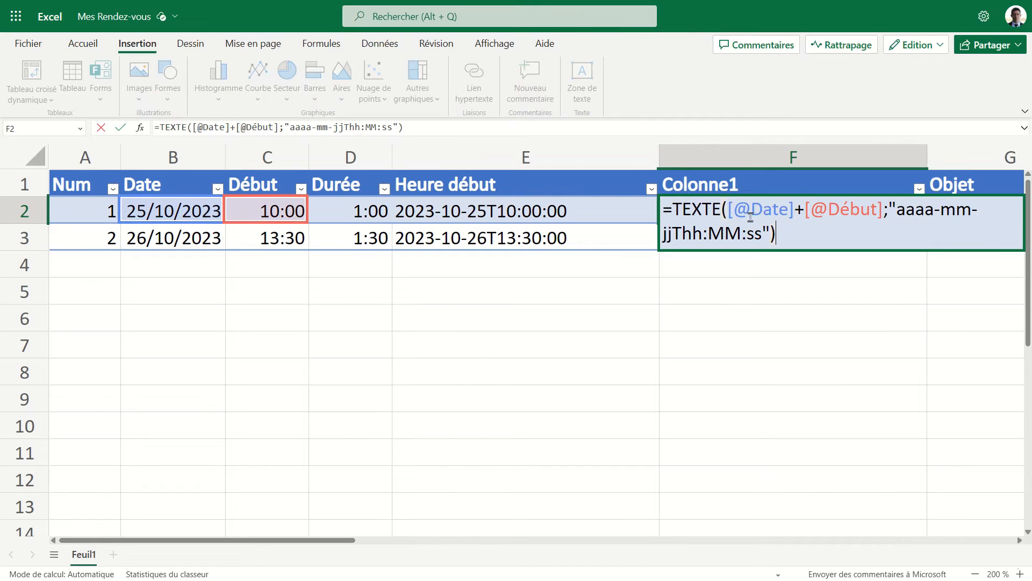
click(882, 212)
text(+)
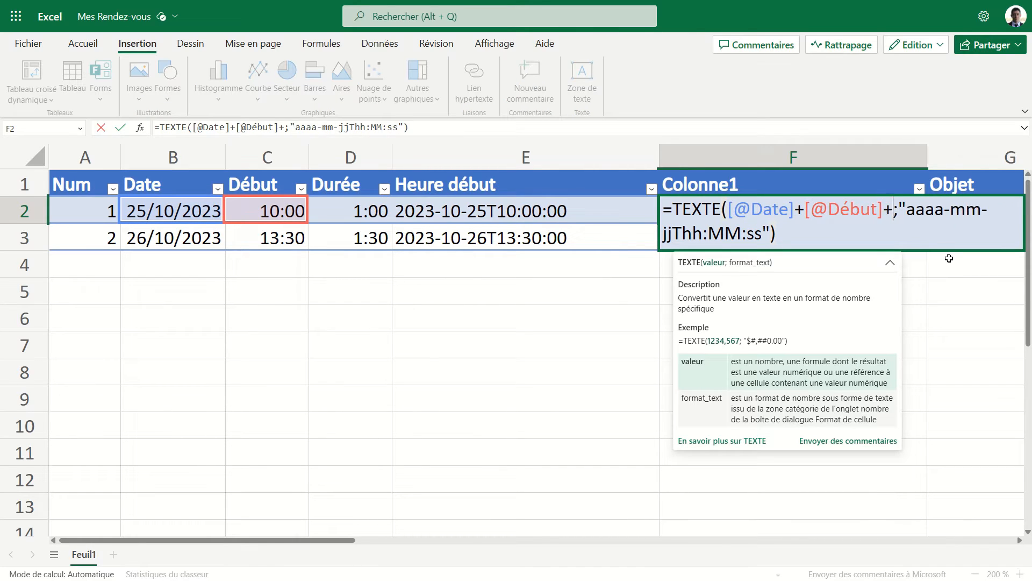
click(339, 213)
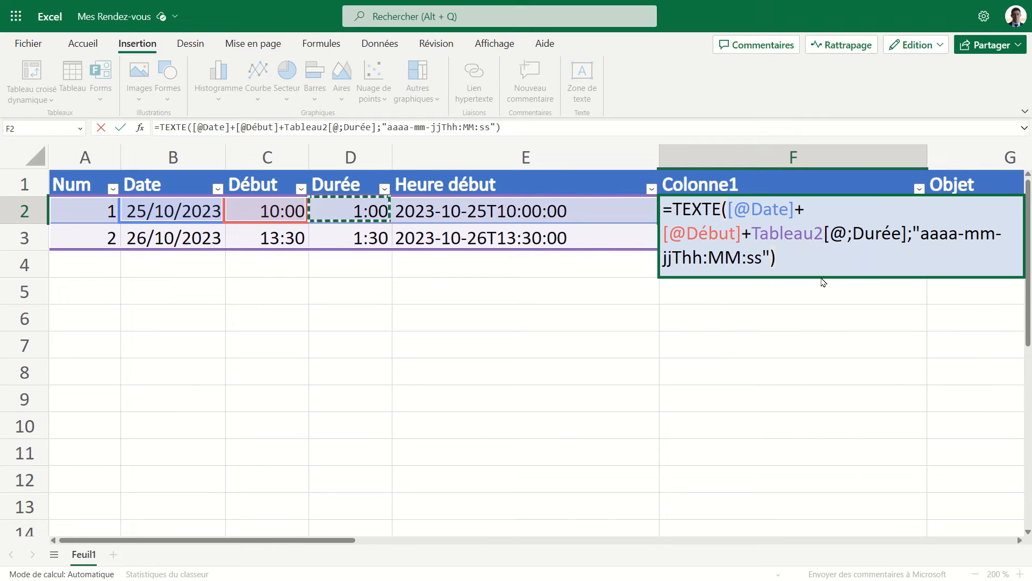
click(853, 230)
key(BackSpace)
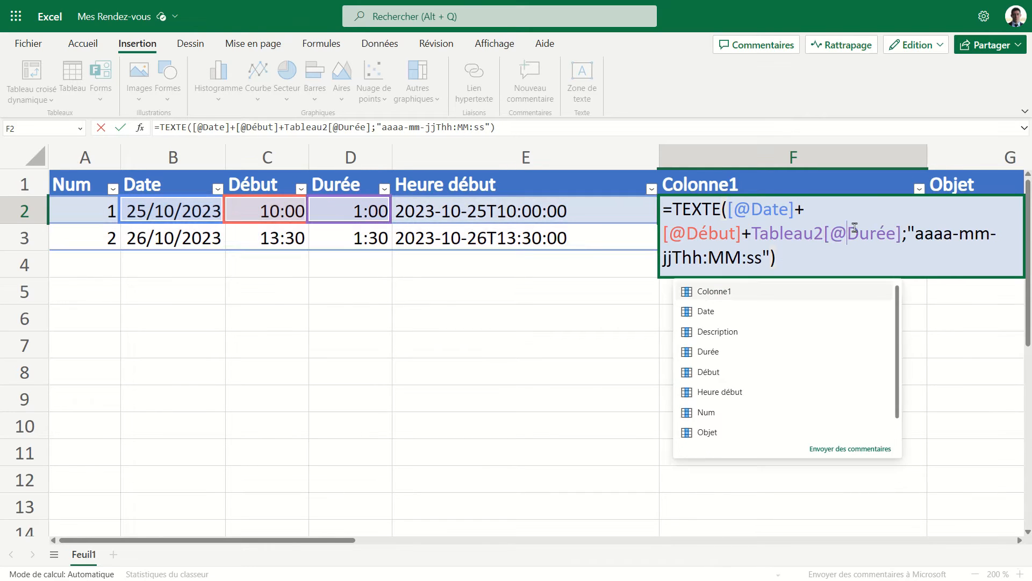
click(854, 227)
click(935, 238)
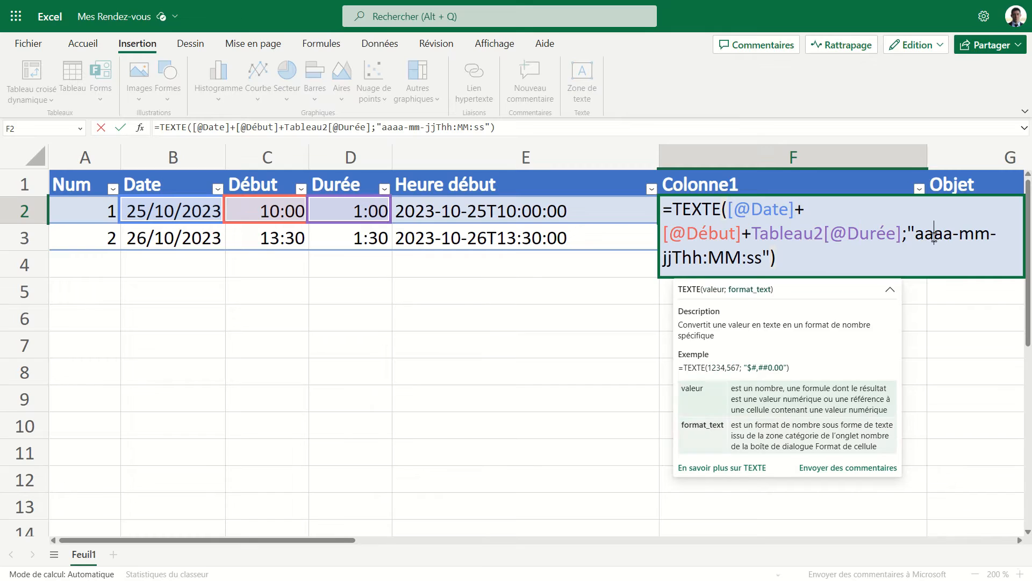
key(Return)
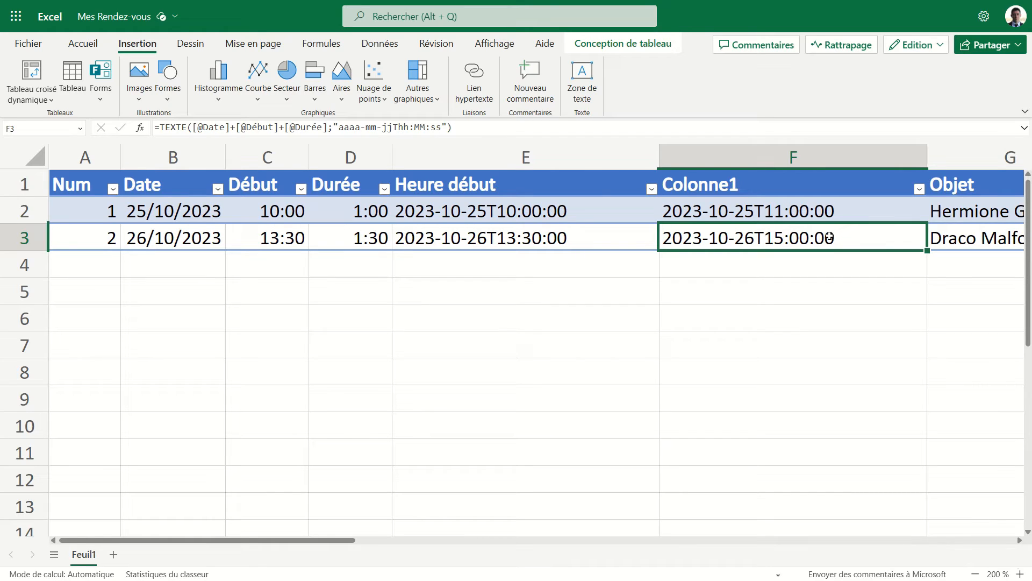
Step: Rename the Colonne1 header to "Heure fin"
click(809, 188)
text(He)
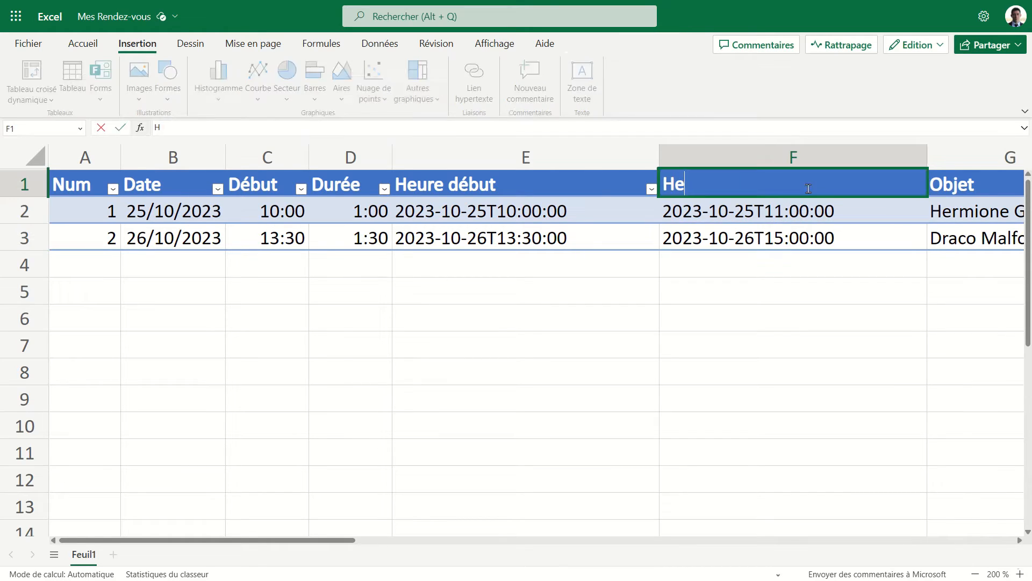
text(ure fin)
key(Return)
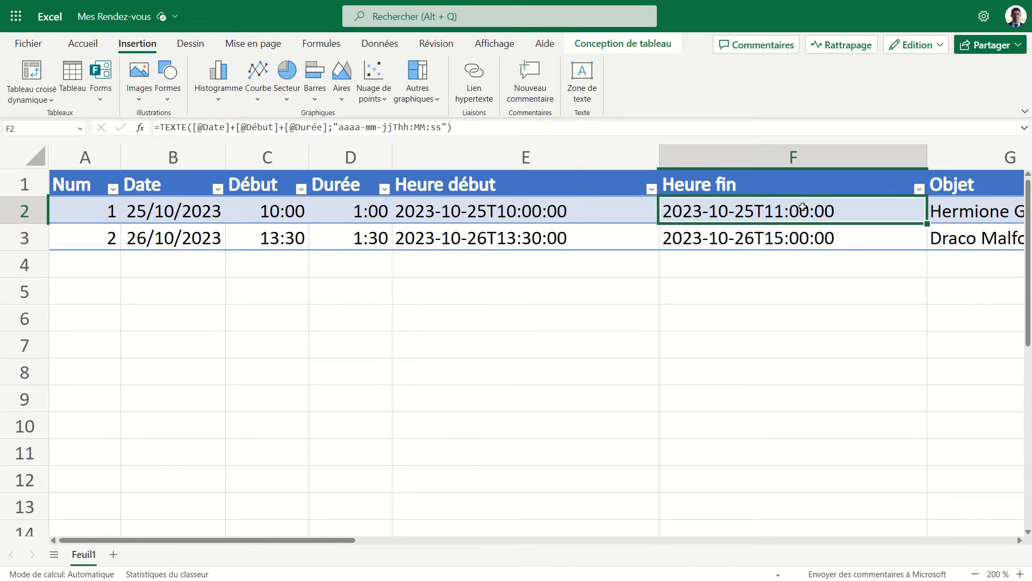
Step: Move the Heure début and Heure fin columns together so they sit between Description and Statut
key(Down)
key(Left)
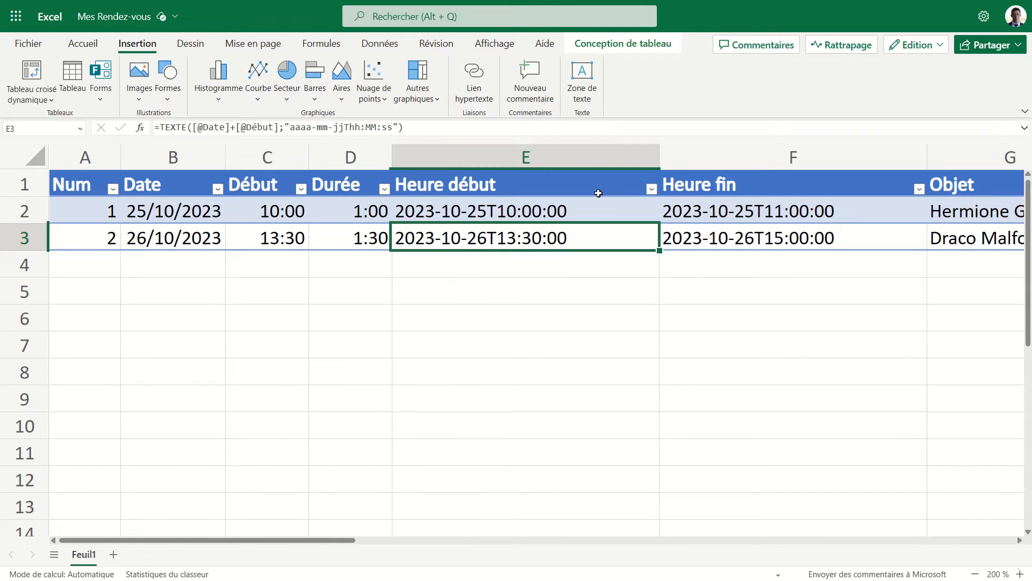
scroll(599, 193, right, 3)
scroll(598, 193, right, 2)
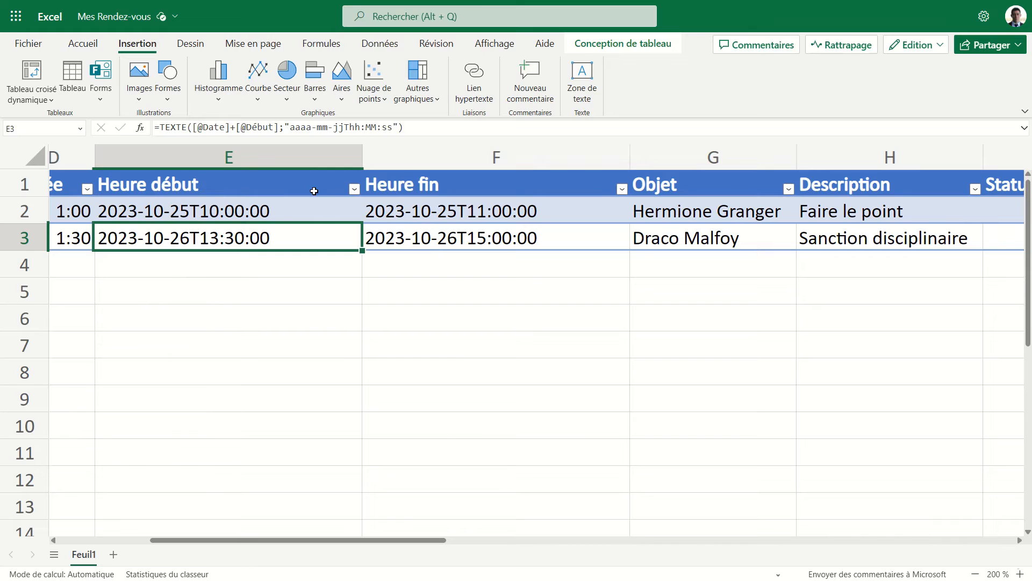
drag(312, 188, 1025, 206)
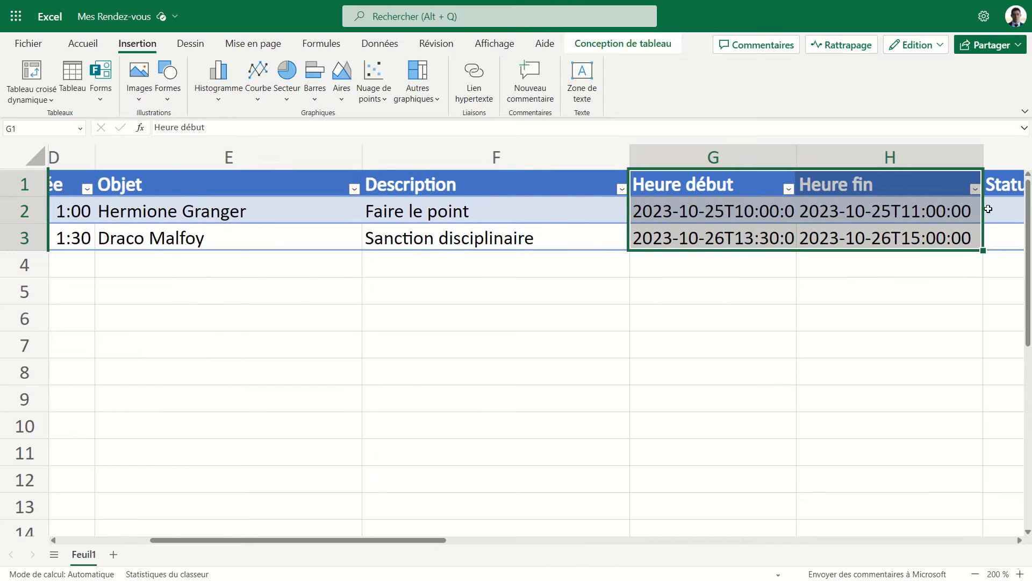
Step: Extend the table with a new column headed "ID Rdv" directly after Statut
scroll(984, 207, right, 3)
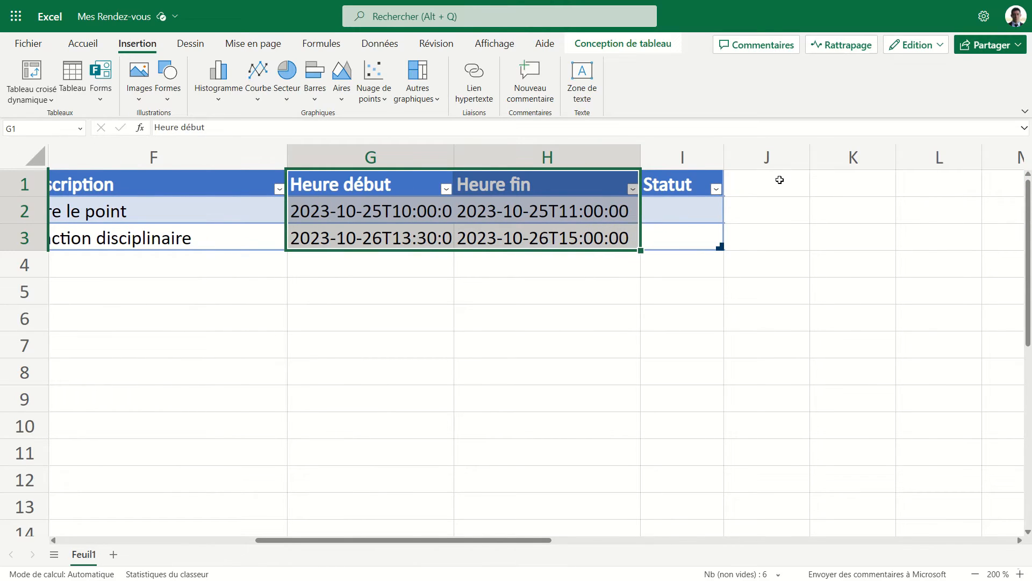
click(780, 179)
text(ID Rdv)
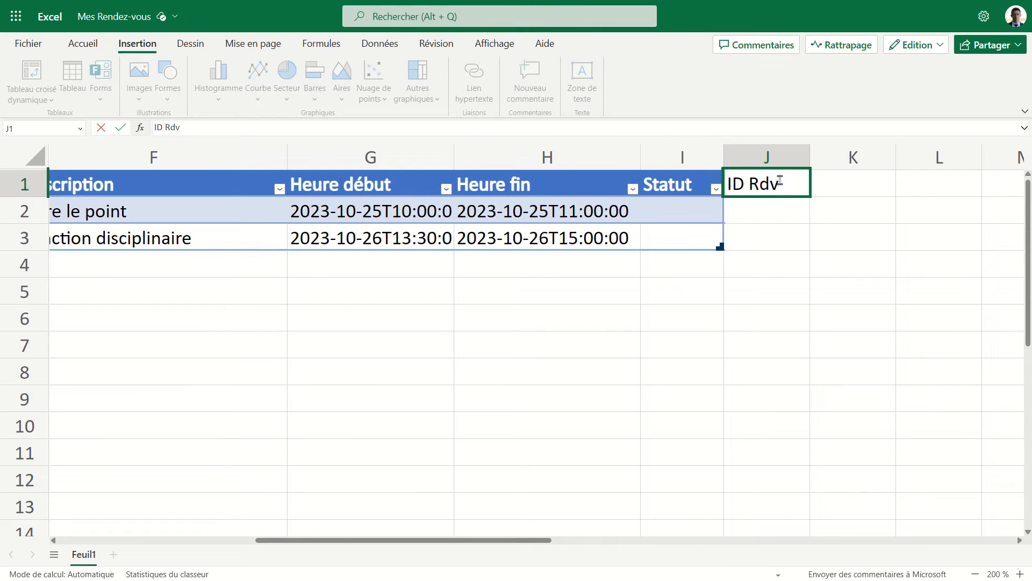
key(Return)
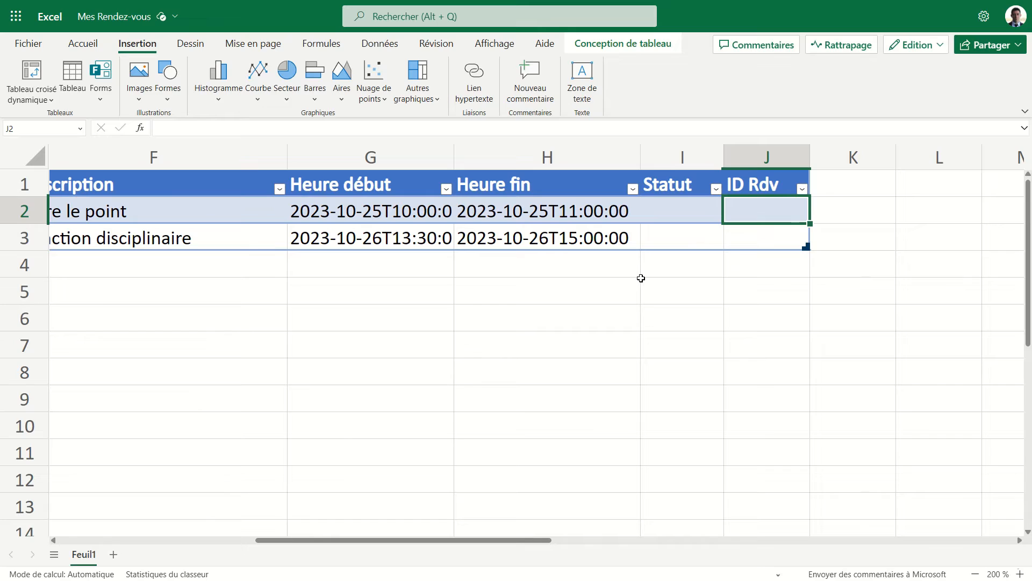
Step: Rename the appointments table to "RDV"
click(361, 210)
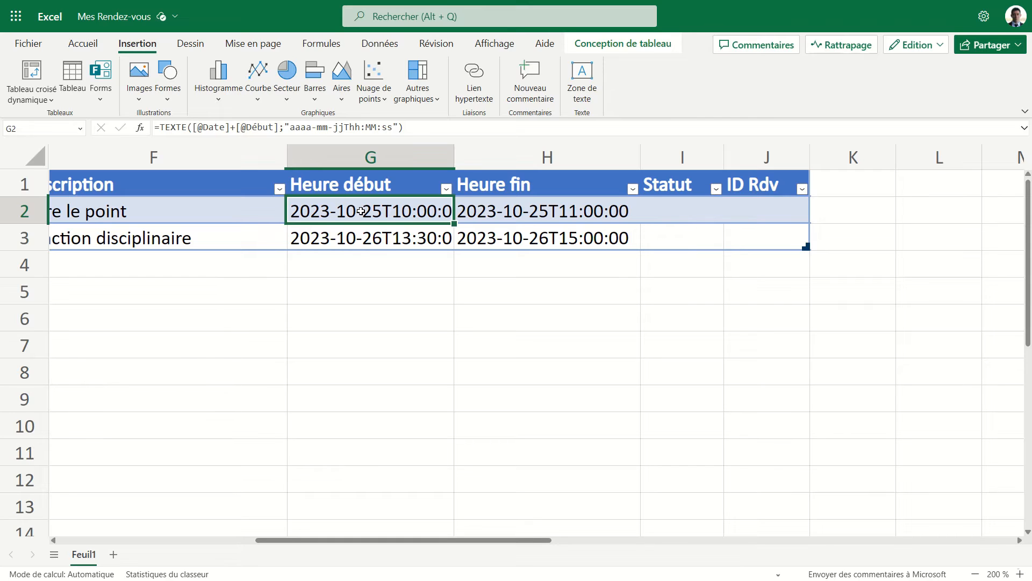
click(628, 51)
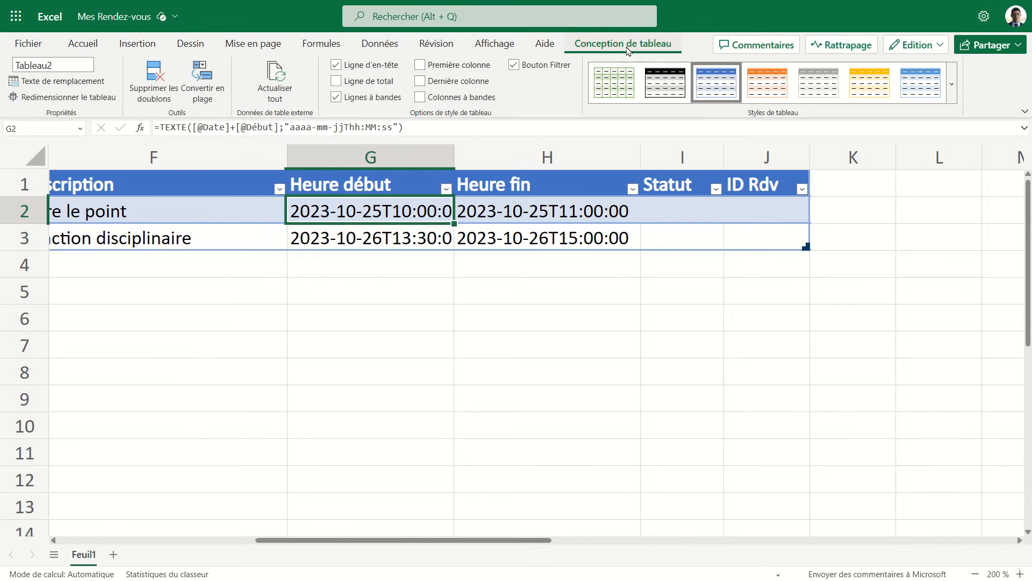
click(84, 64)
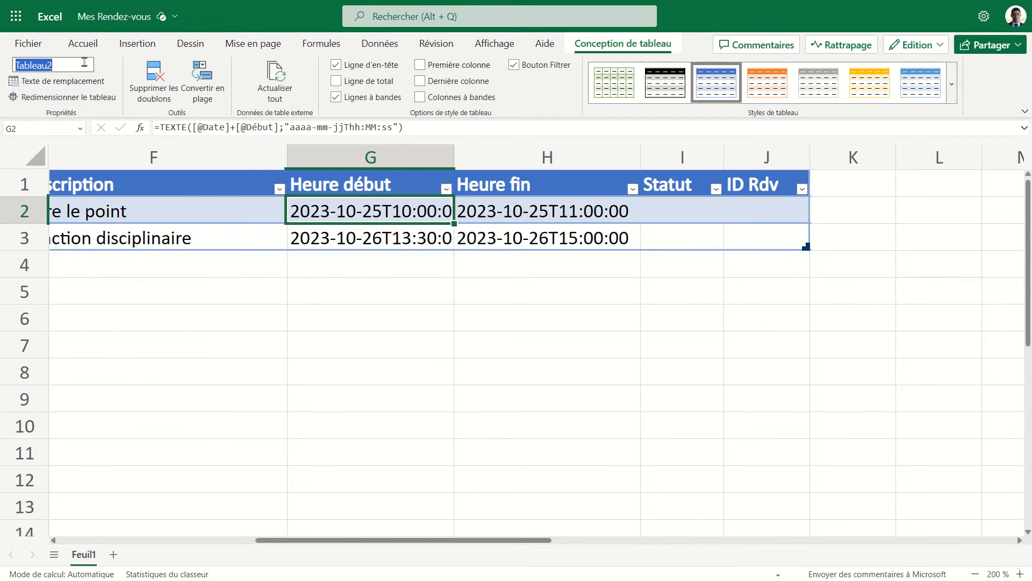
text(RDV)
key(Return)
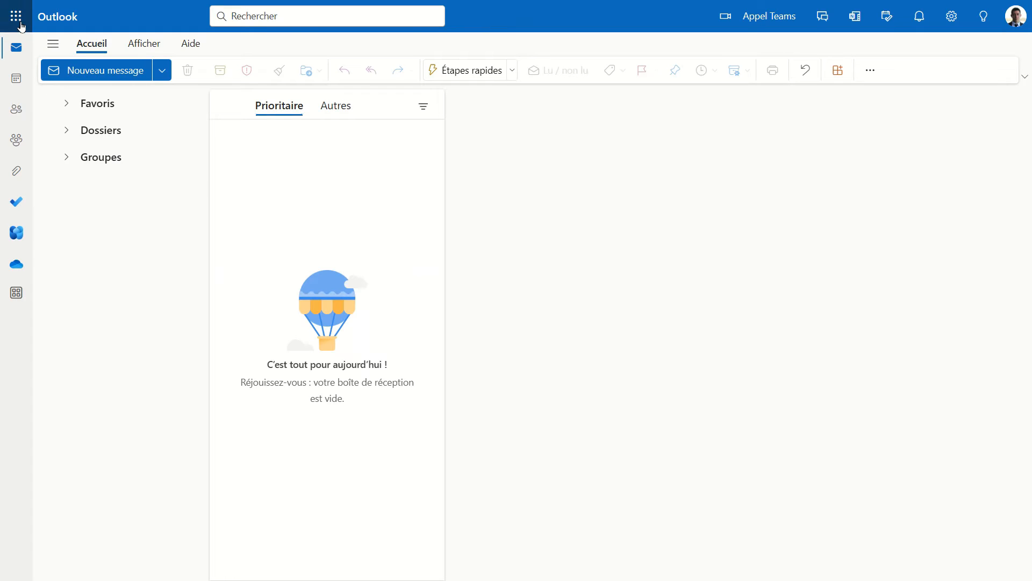
Step: Switch to Power Automate and start creating a scheduled cloud flow (Flux de cloud planifié)
click(19, 22)
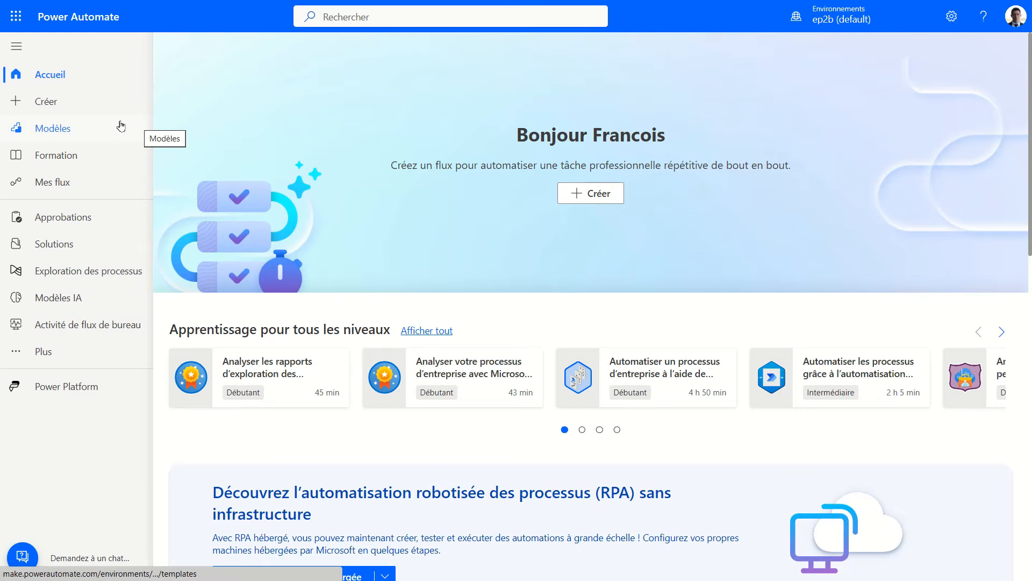
click(57, 105)
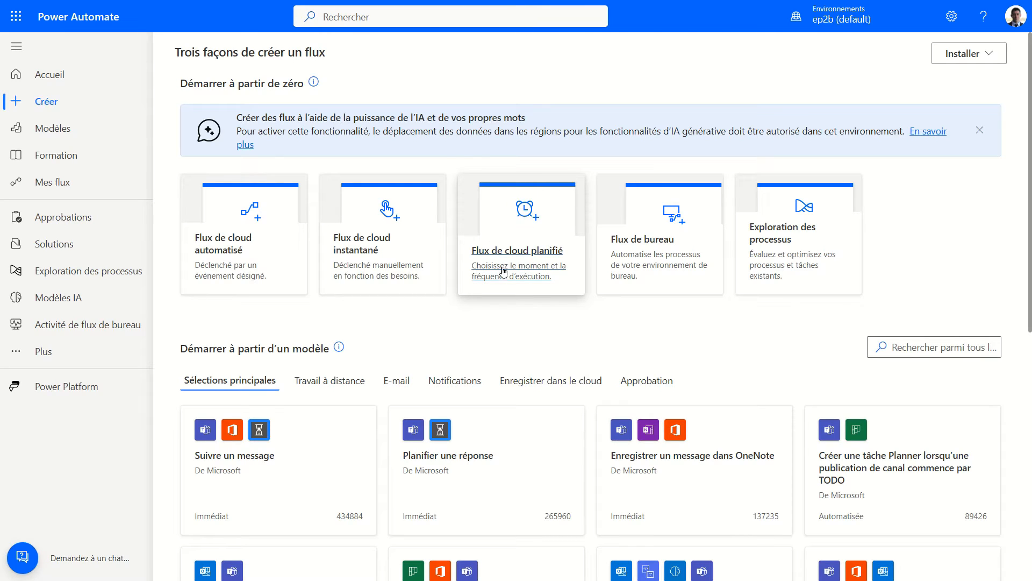
click(526, 207)
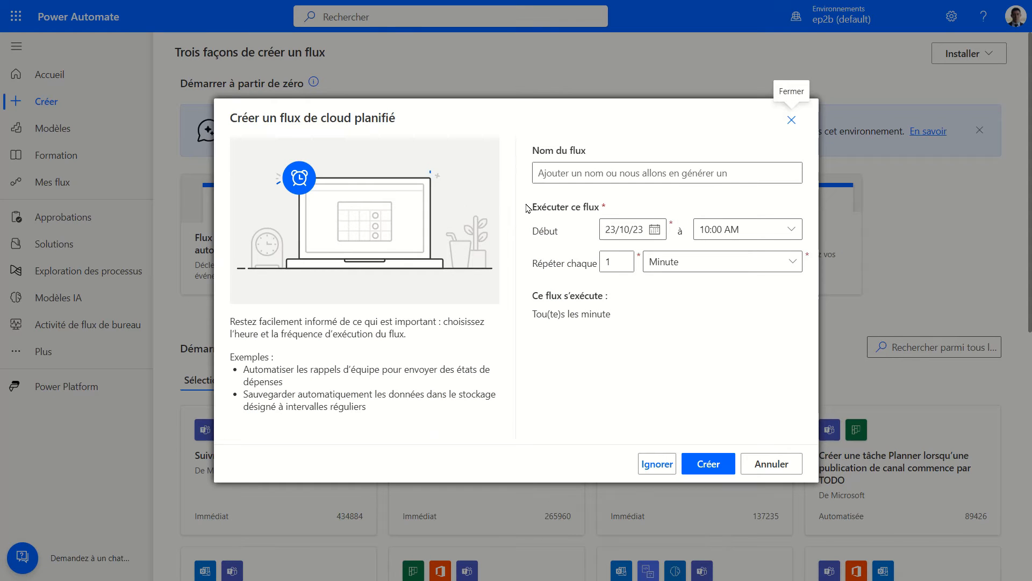
Step: Name the scheduled flow "Mes rendez-vous", set it to repeat every 1 Heure, and create it
click(714, 173)
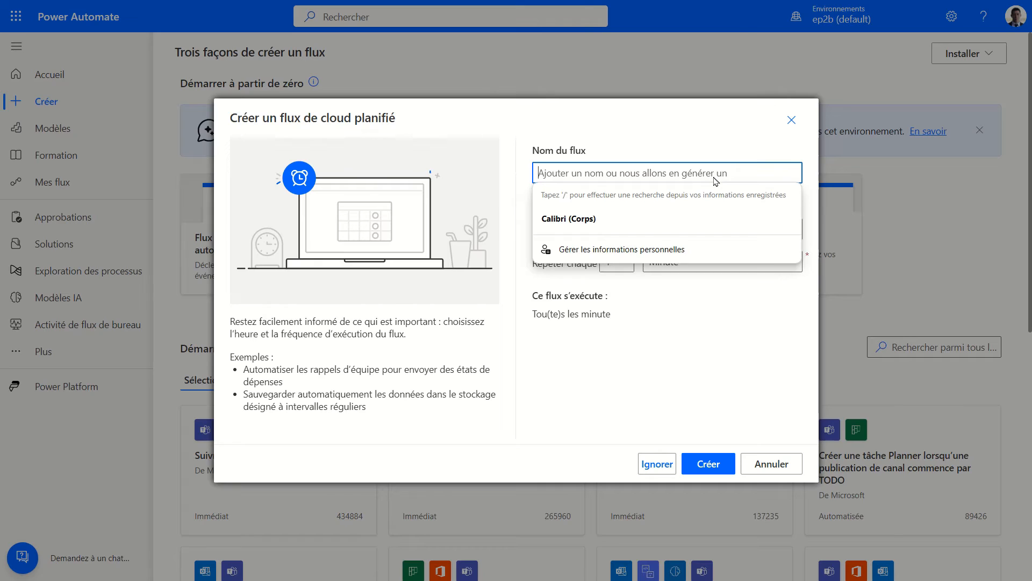
text(Mes red)
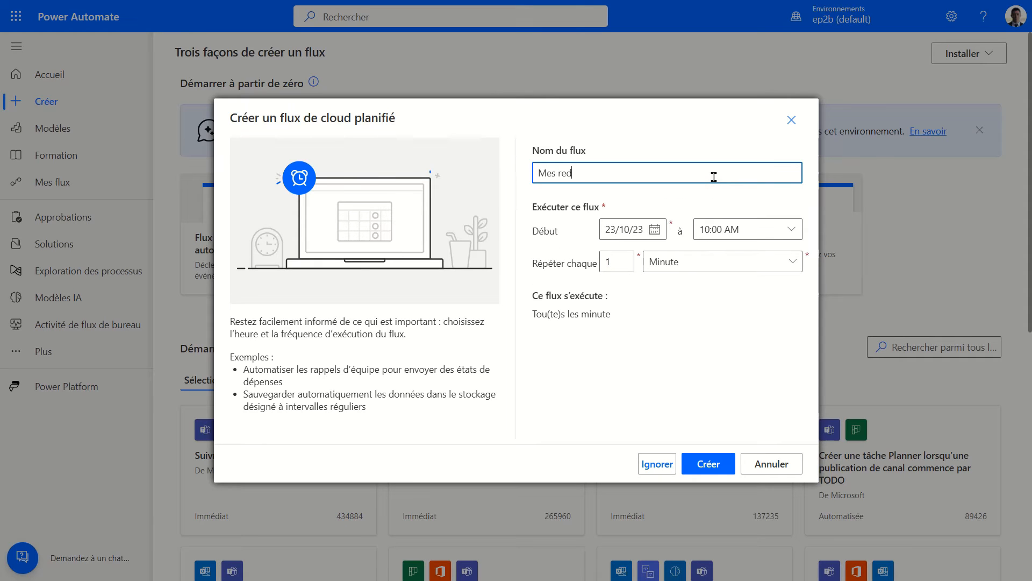
key(BackSpace)
text(ndez-vous)
click(675, 263)
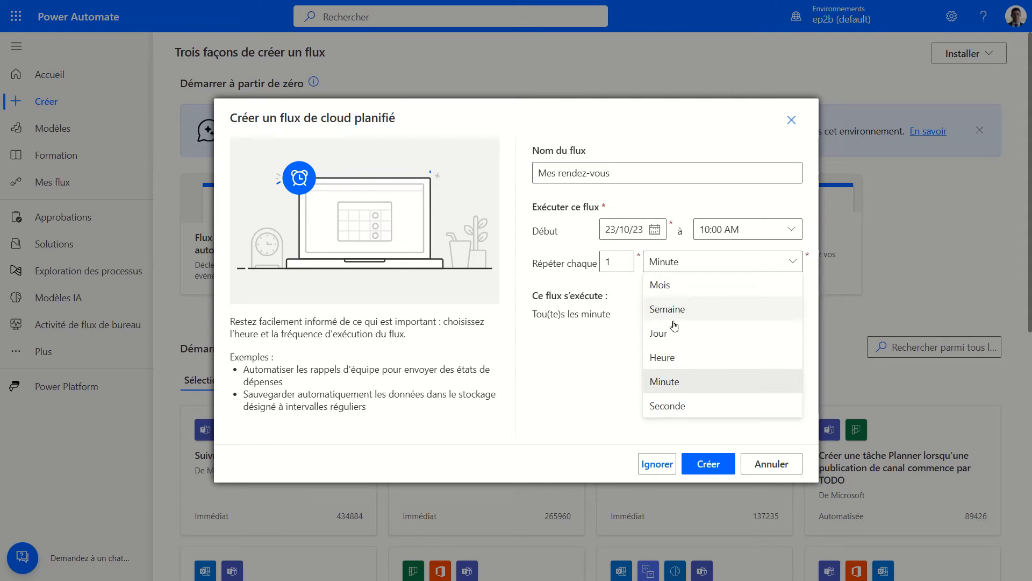
click(674, 358)
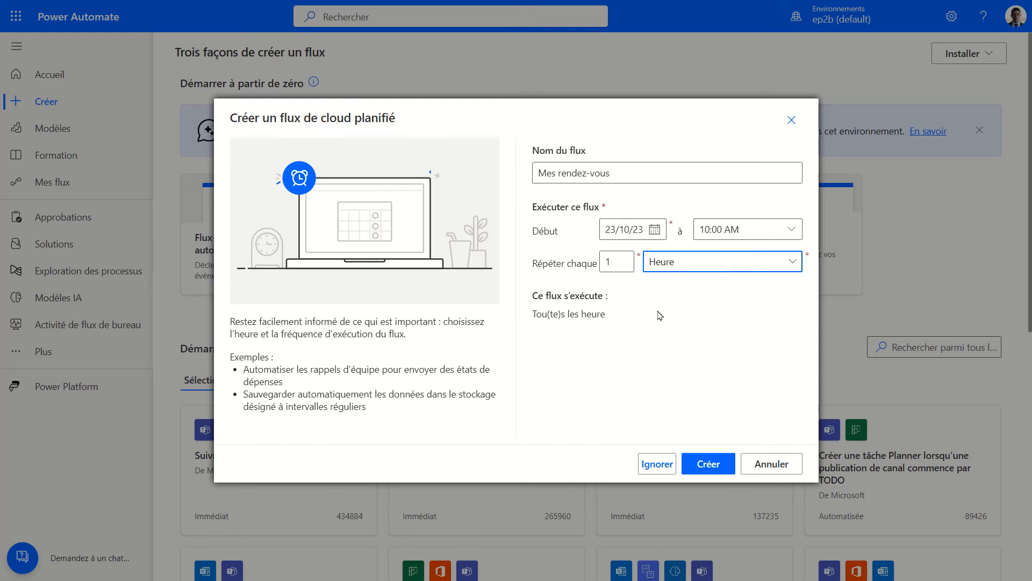
click(710, 464)
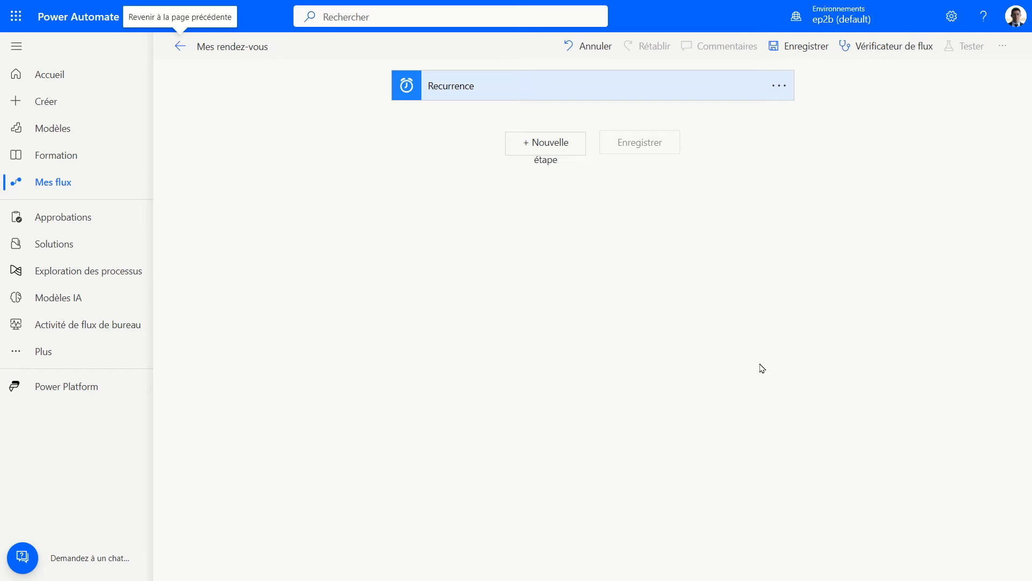
Step: Check the Recurrence trigger's settings and add the Excel Online (Business) action "Lister les lignes présentes dans un tableau" below it
click(488, 85)
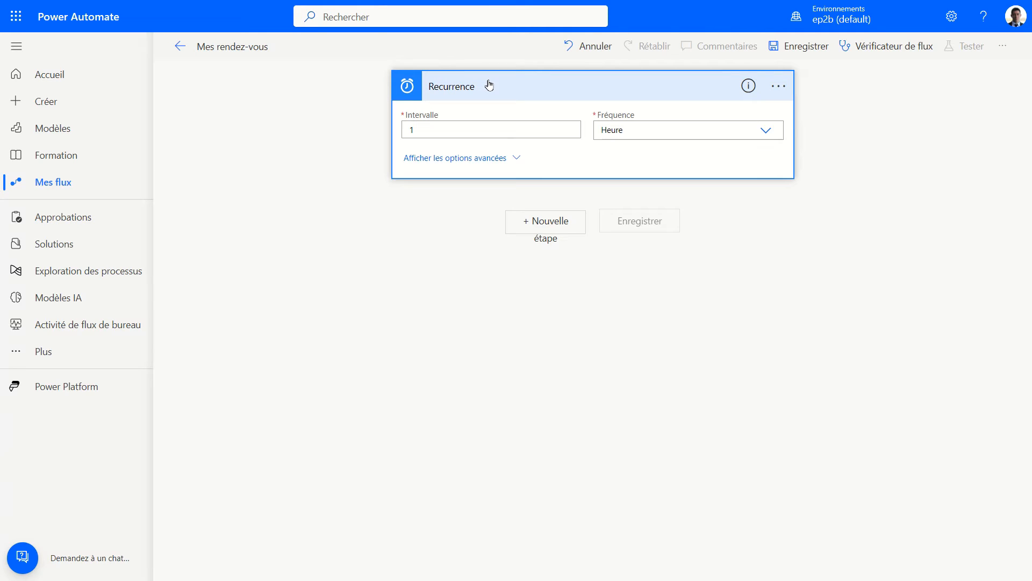
click(489, 85)
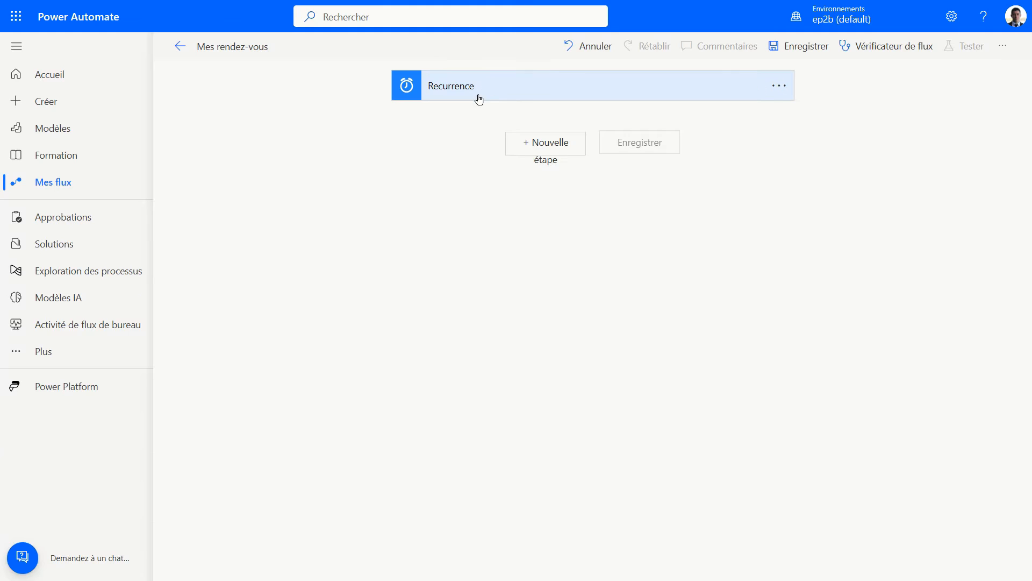
click(546, 160)
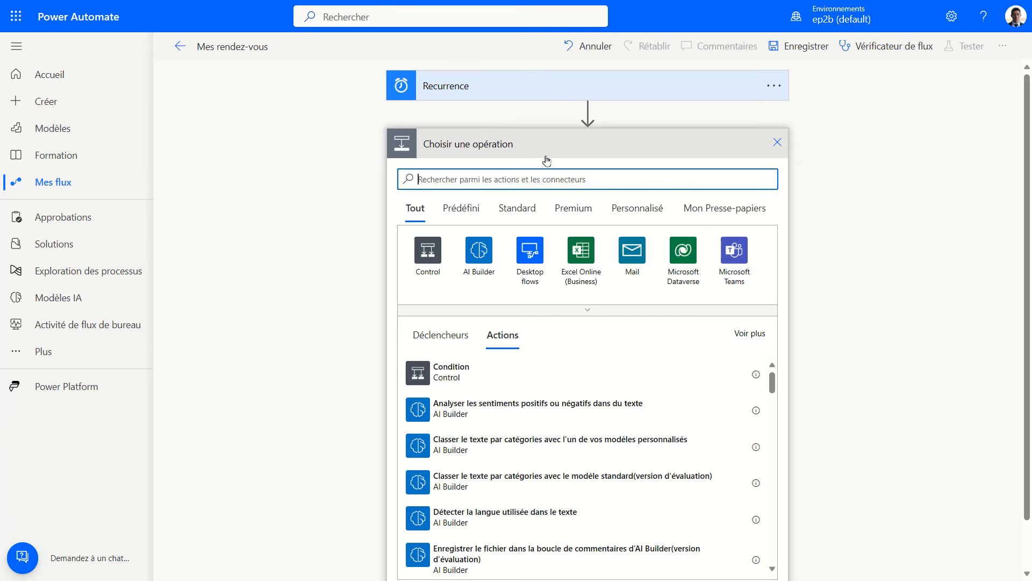
click(581, 250)
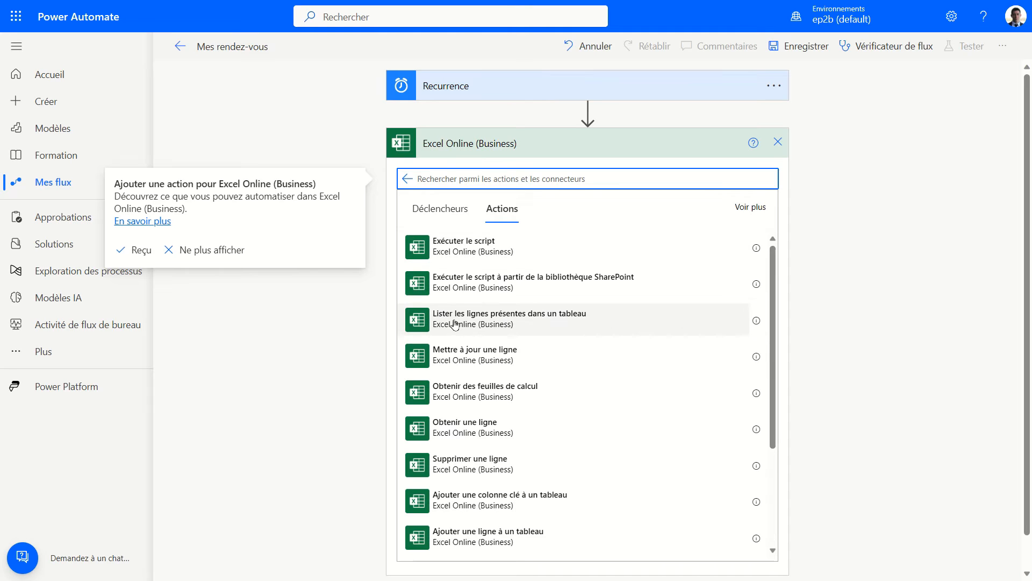
click(518, 321)
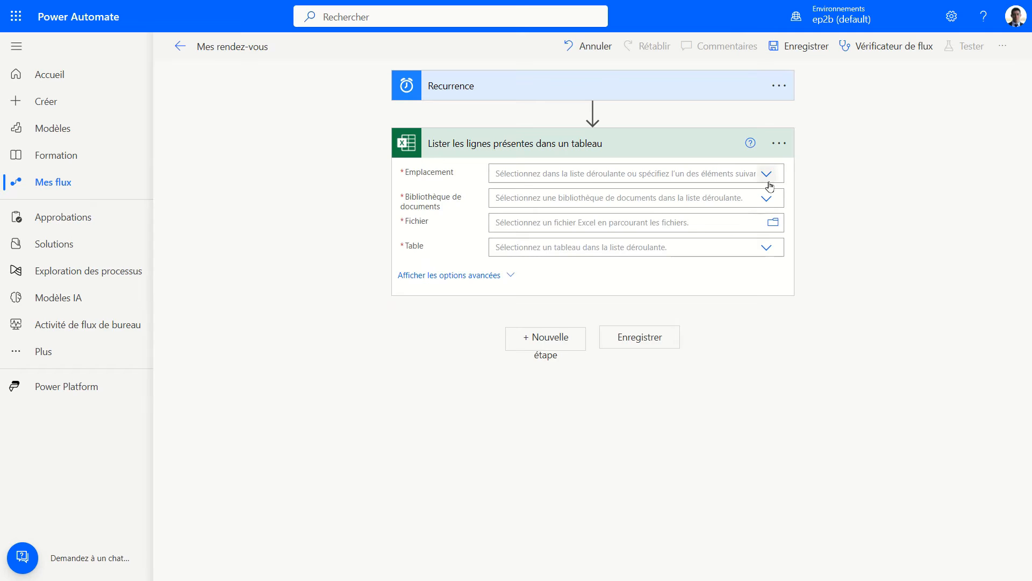
Step: Set the Excel action's Emplacement to OneDrive for Business and its Bibliothèque de documents to OneDrive
click(767, 174)
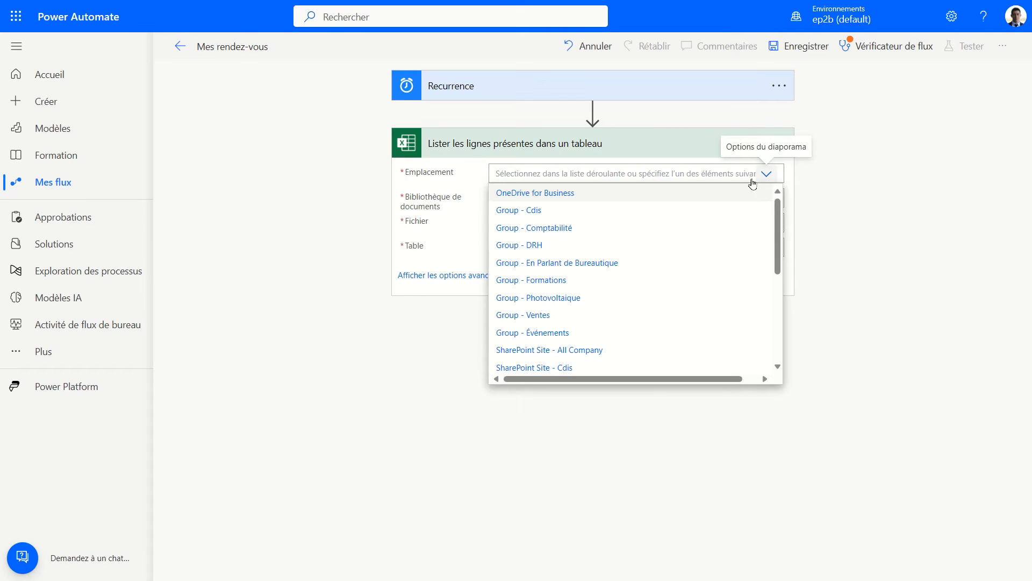
click(555, 195)
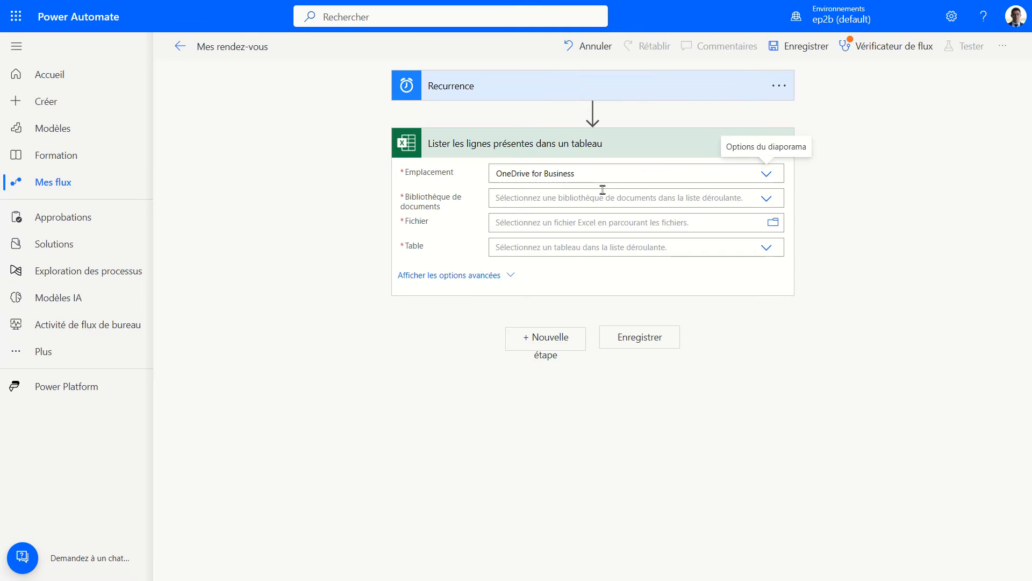
click(768, 199)
click(517, 220)
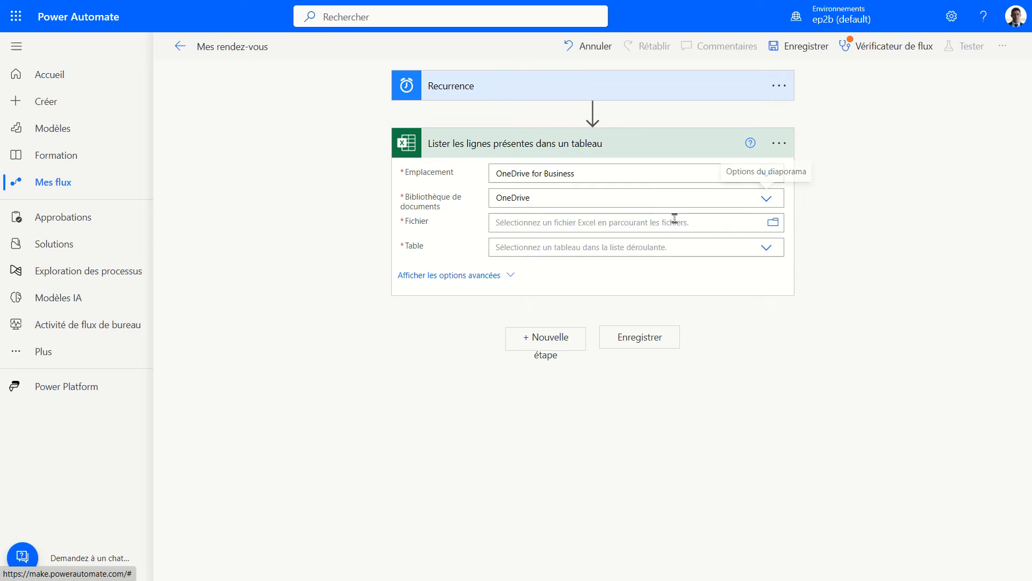
Step: Set the Excel action's Fichier to /Mes Rendez-vous.xlsx and its Table to RDV
click(774, 223)
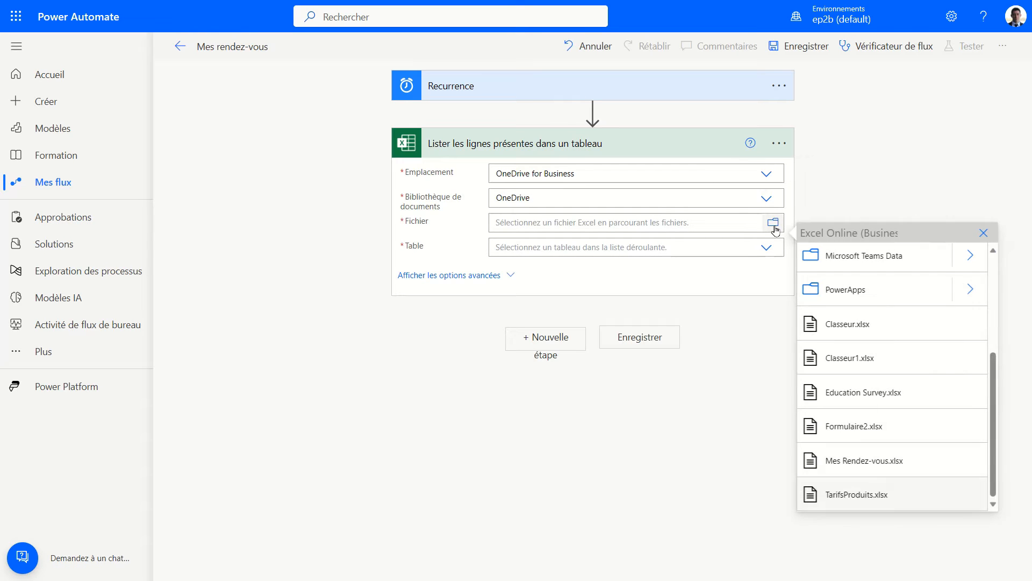
click(863, 462)
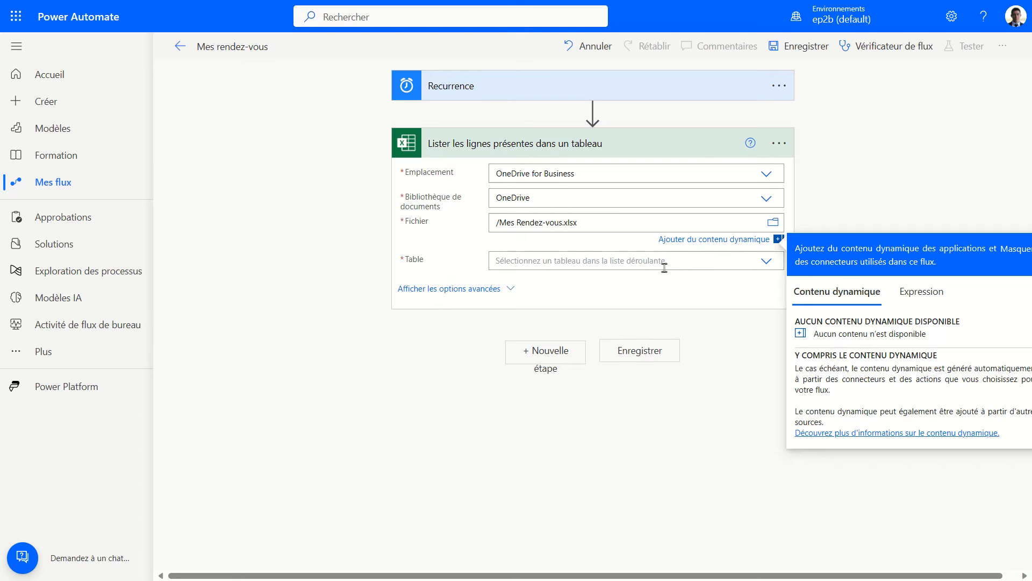
click(664, 262)
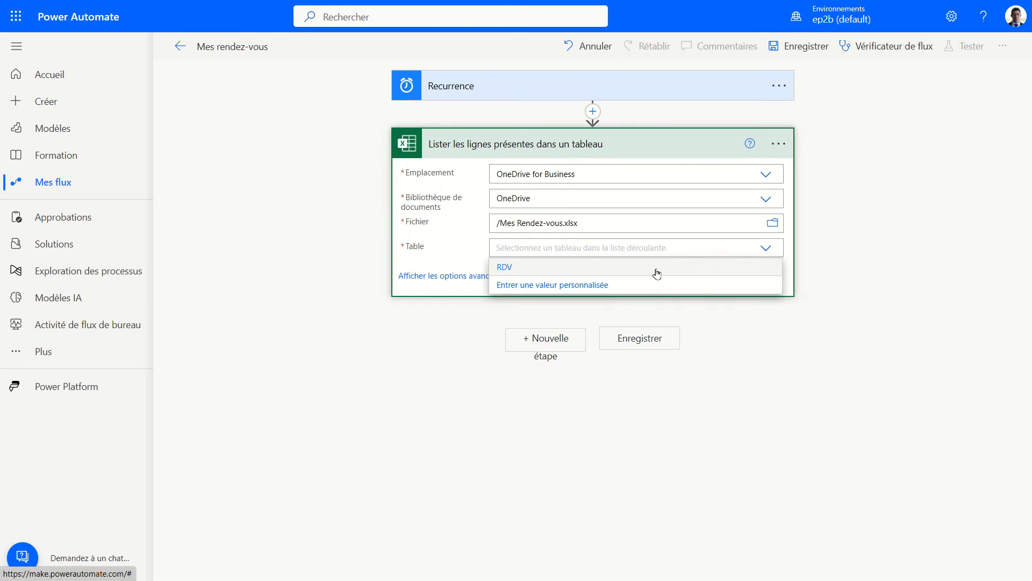
click(507, 268)
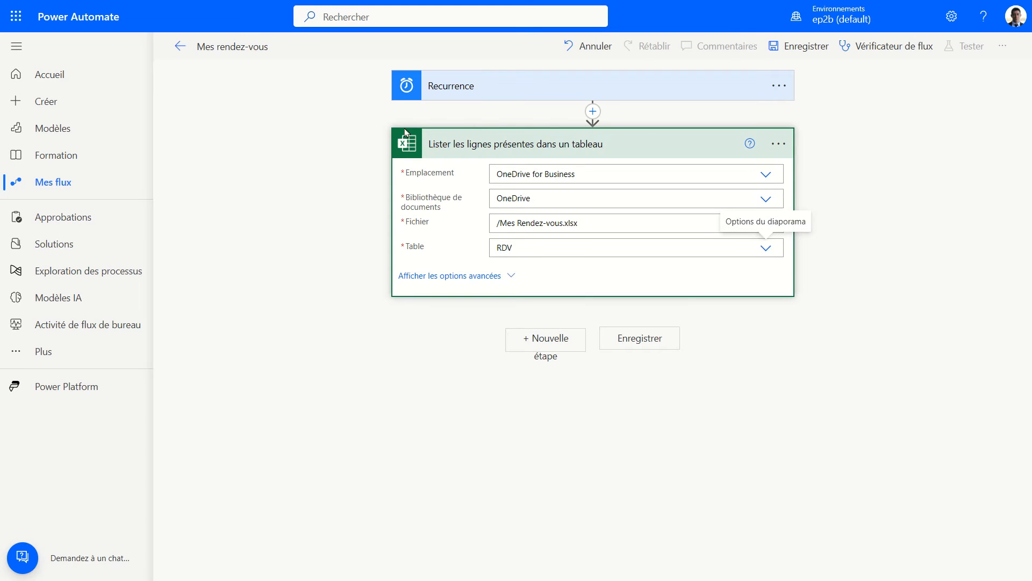
Step: Add an "Appliquer à chacun" control below the Excel action and have it loop over the Excel list's value output
click(570, 345)
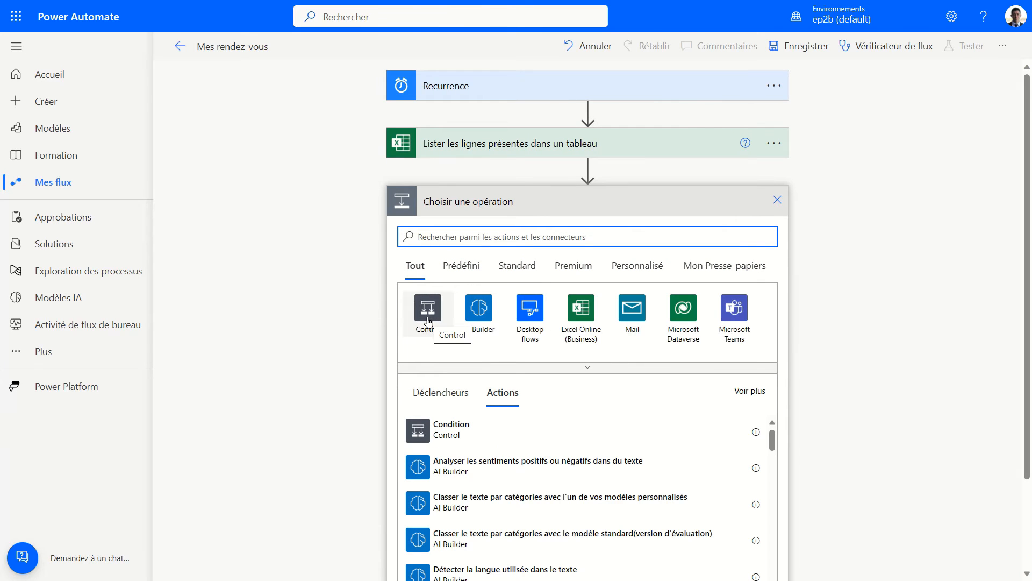
click(428, 320)
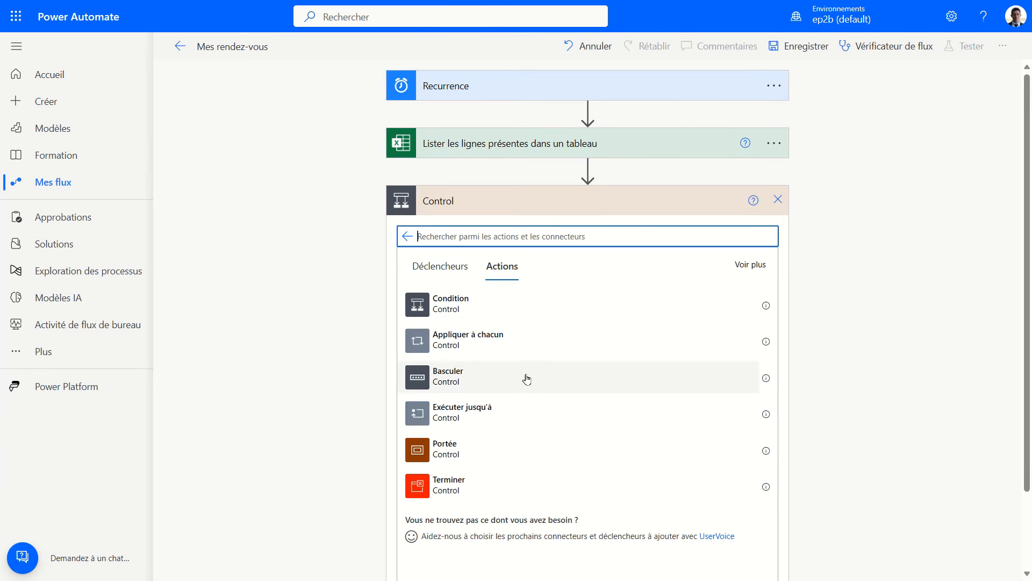
click(481, 345)
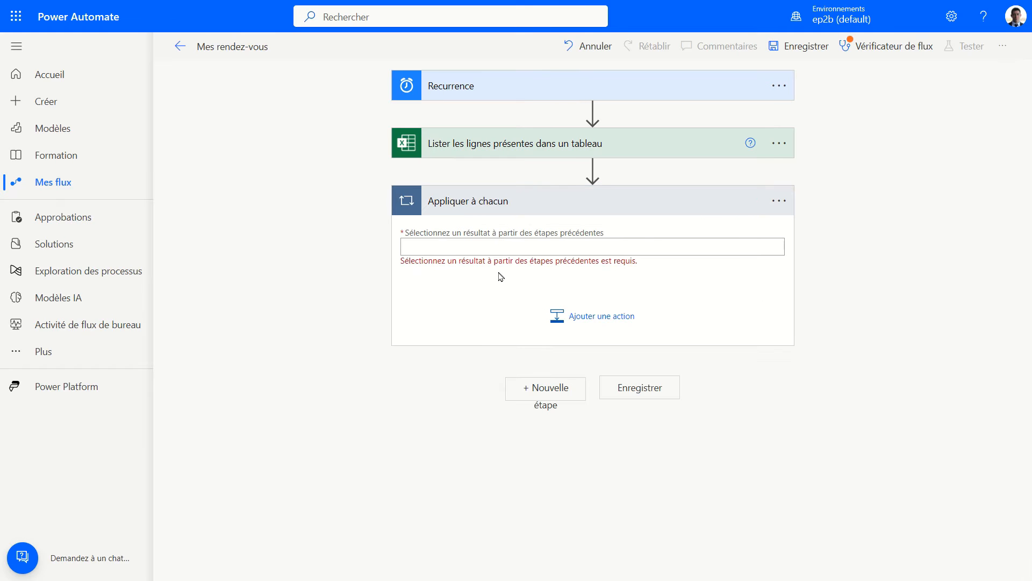
click(549, 248)
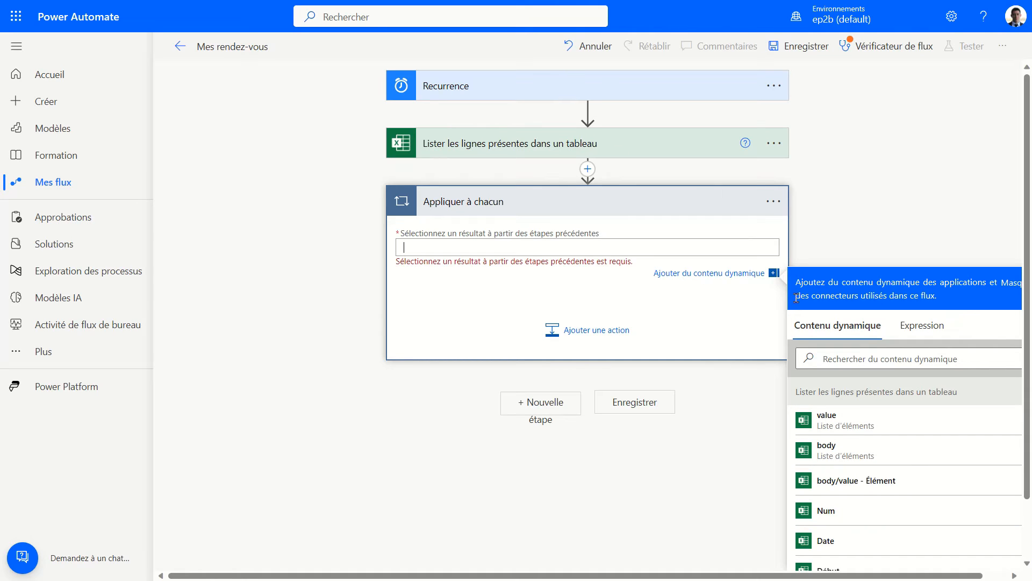
click(848, 424)
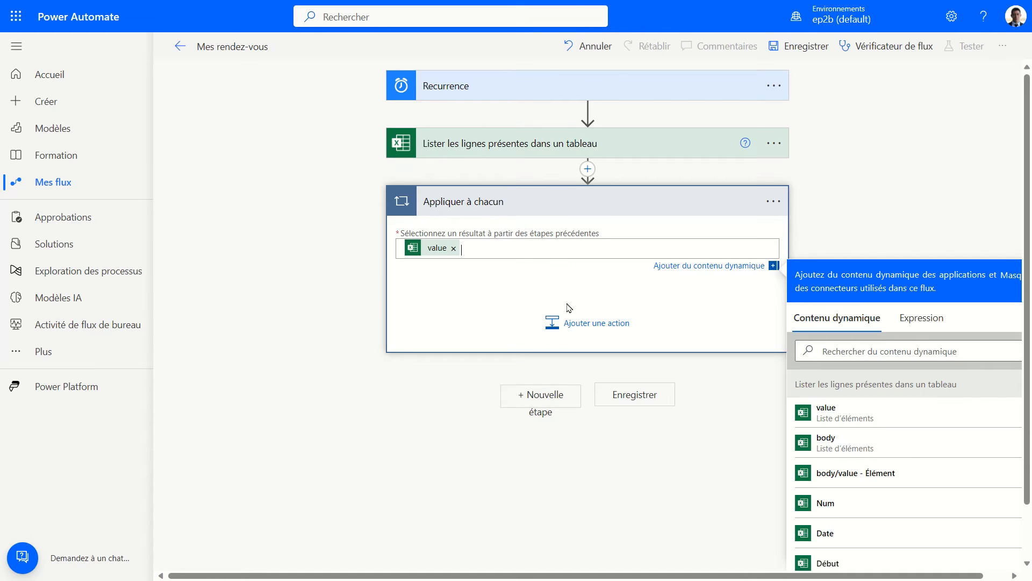
Step: Add a Condition inside the Appliquer à chacun loop that checks whether the Excel Statut column "est égal à" an empty value
click(591, 327)
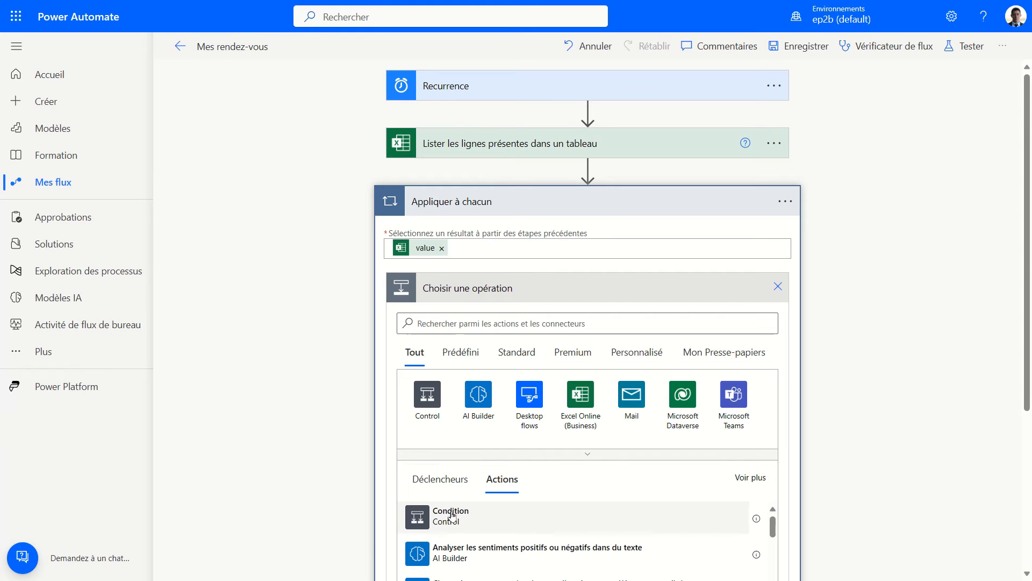
click(427, 401)
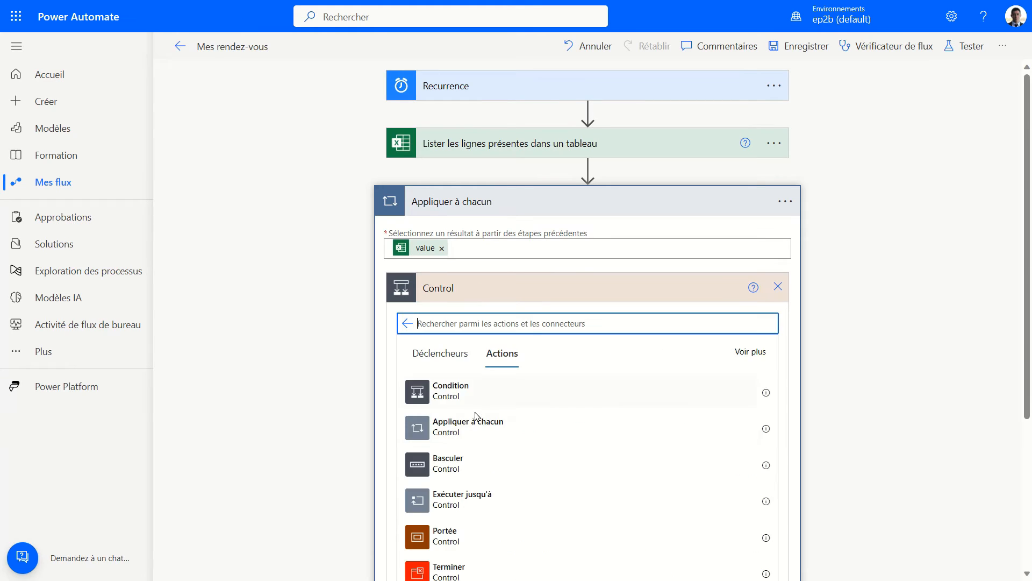
click(446, 387)
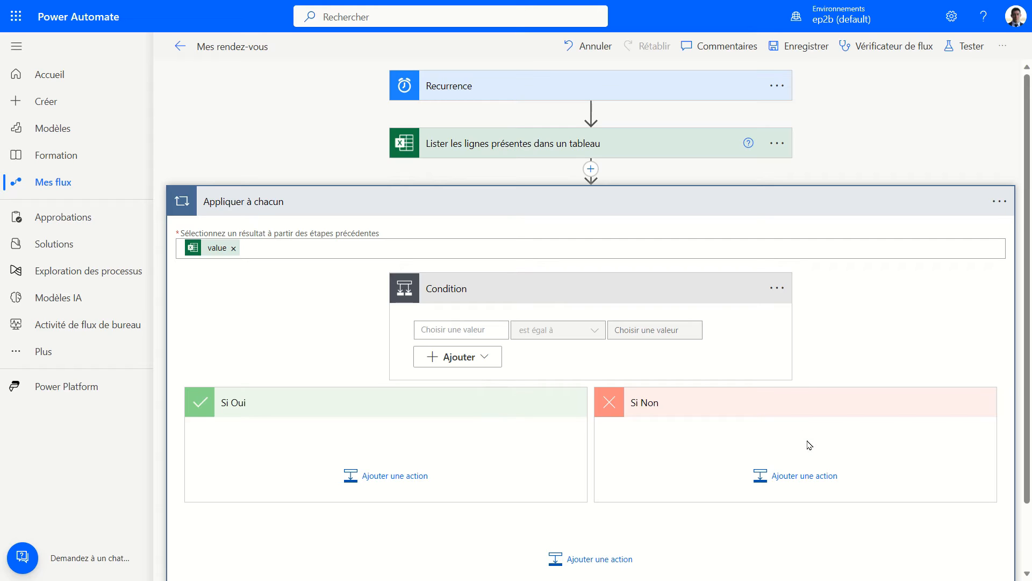
click(468, 329)
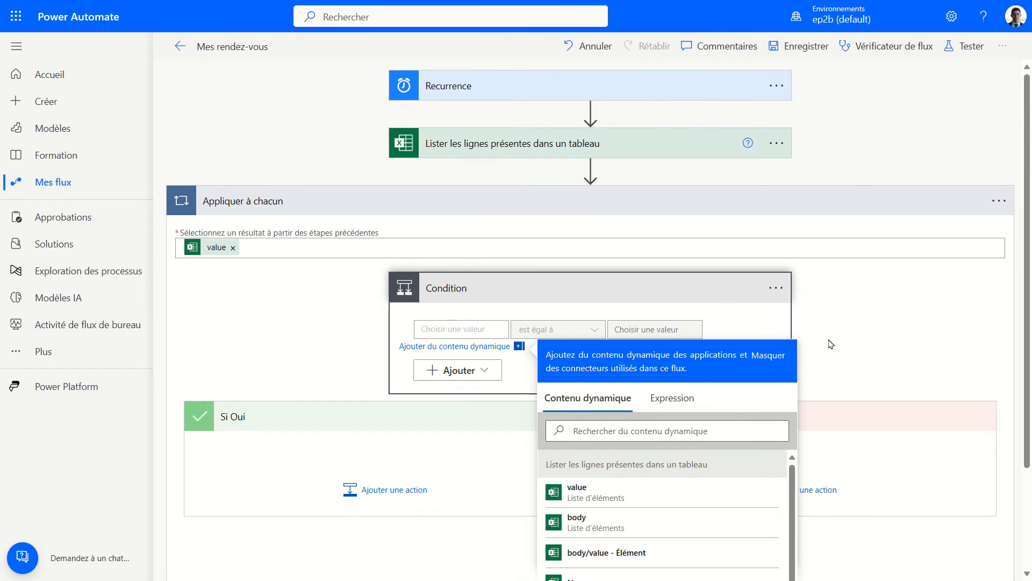
scroll(832, 344, down, 2)
scroll(657, 443, down, 4)
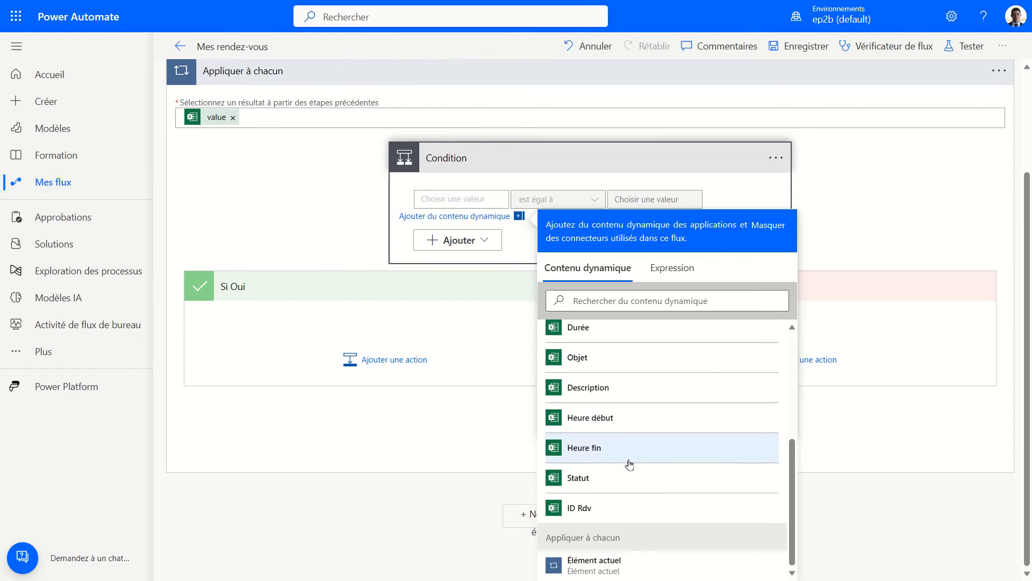
click(591, 477)
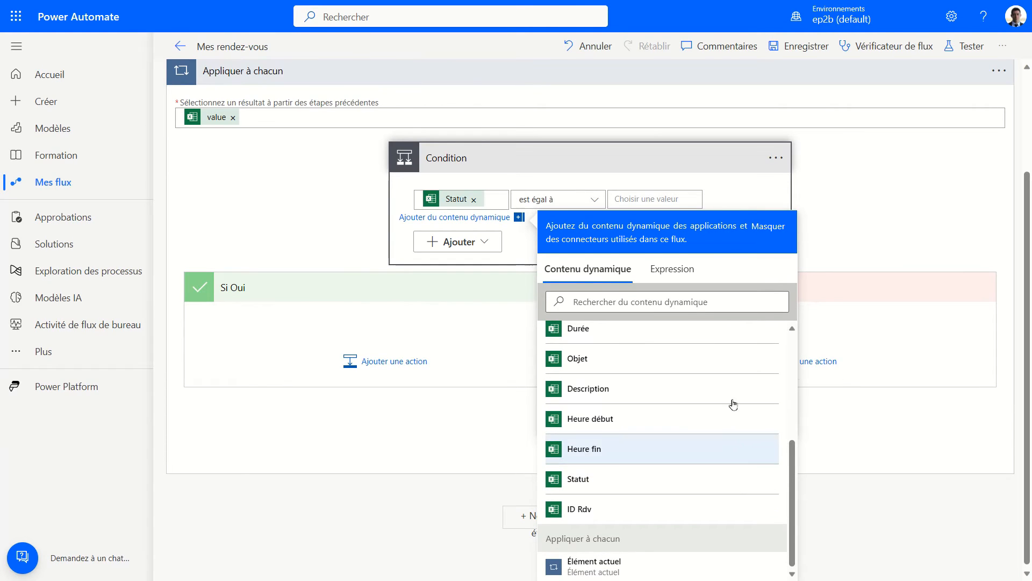
click(884, 238)
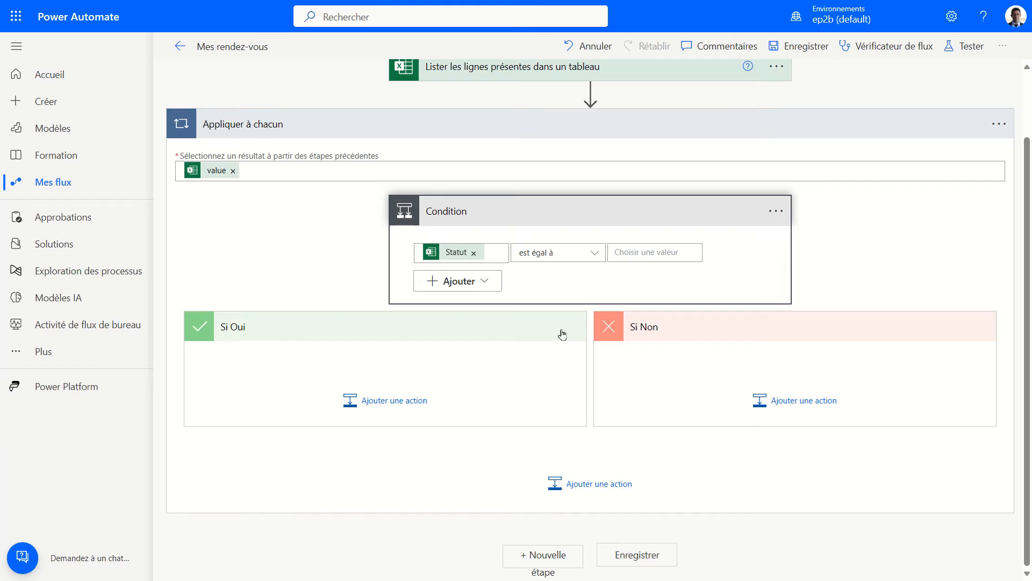
Step: Add the Office 365 Outlook action "Créer un événement (V4)" to the condition's Si Oui branch
click(388, 404)
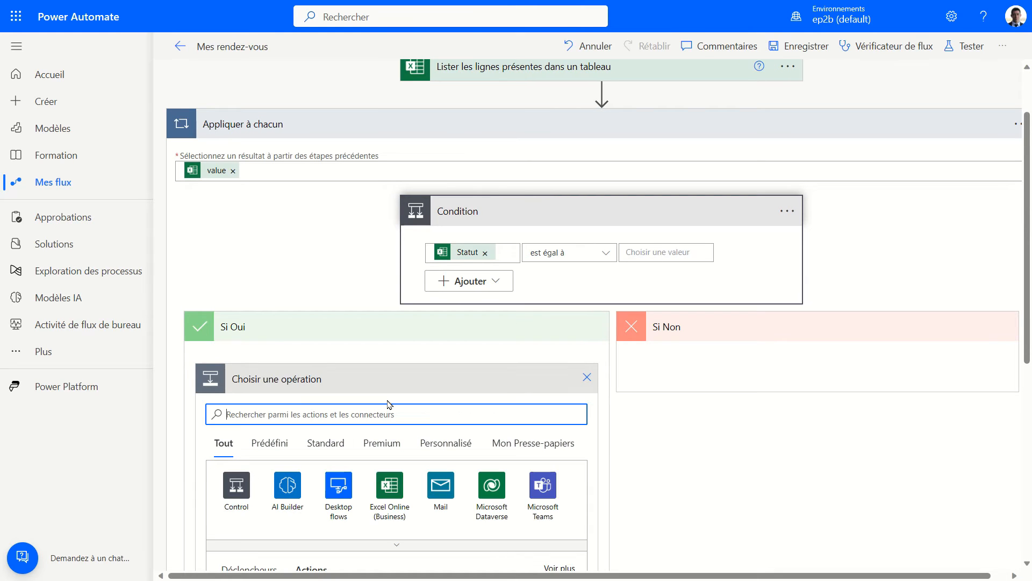
text(outloo)
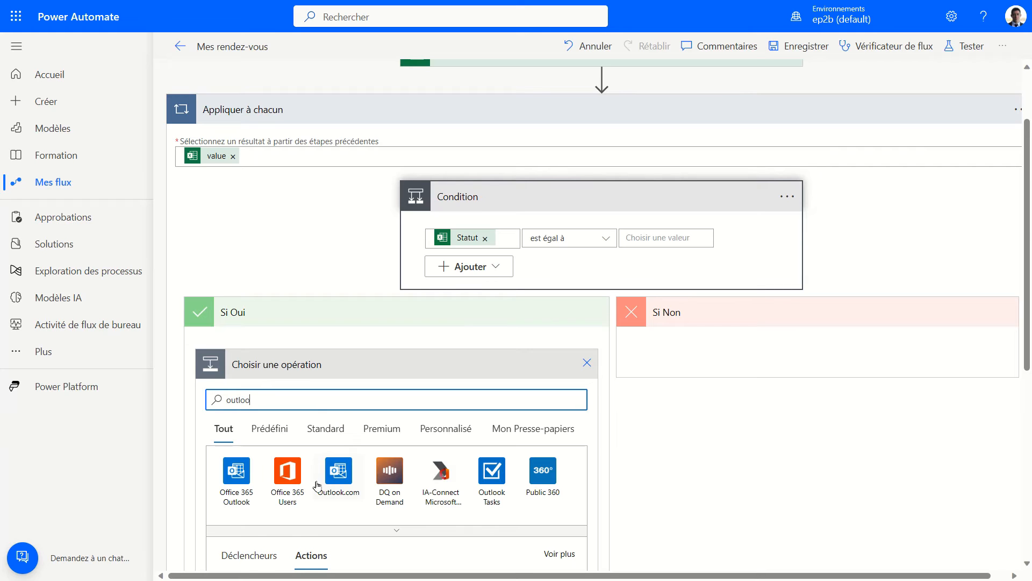
scroll(323, 414, down, 5)
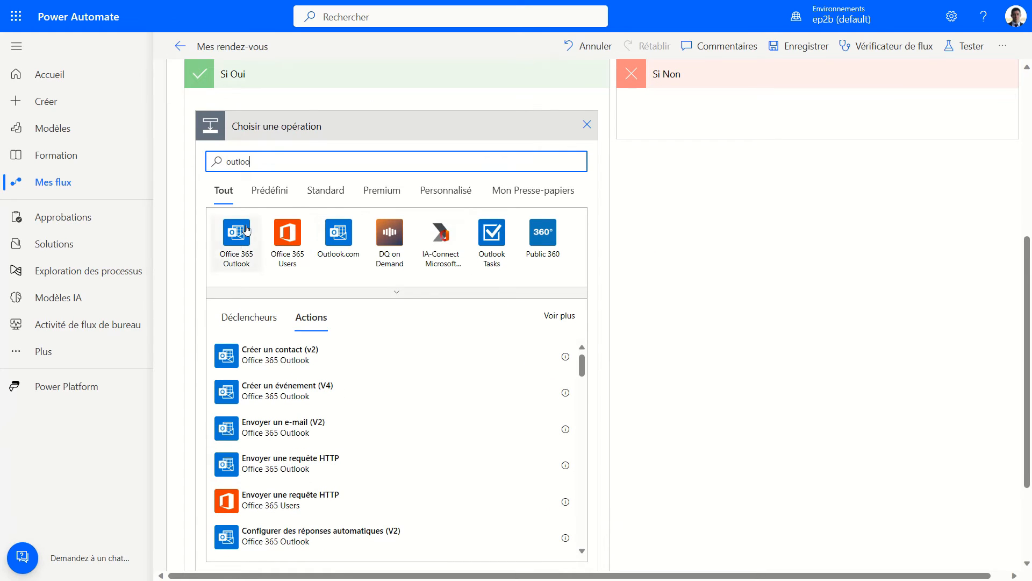
click(242, 261)
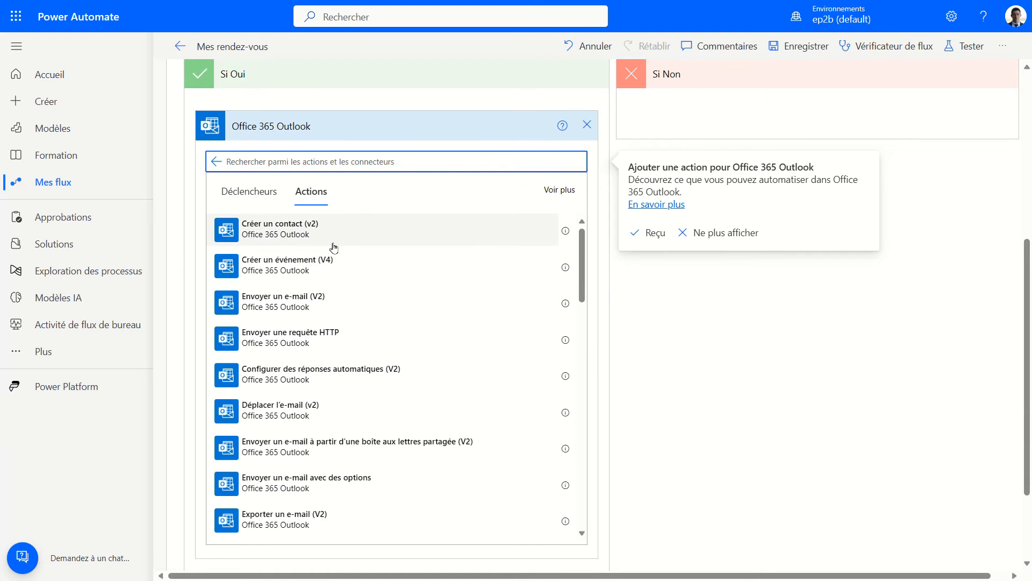
click(310, 265)
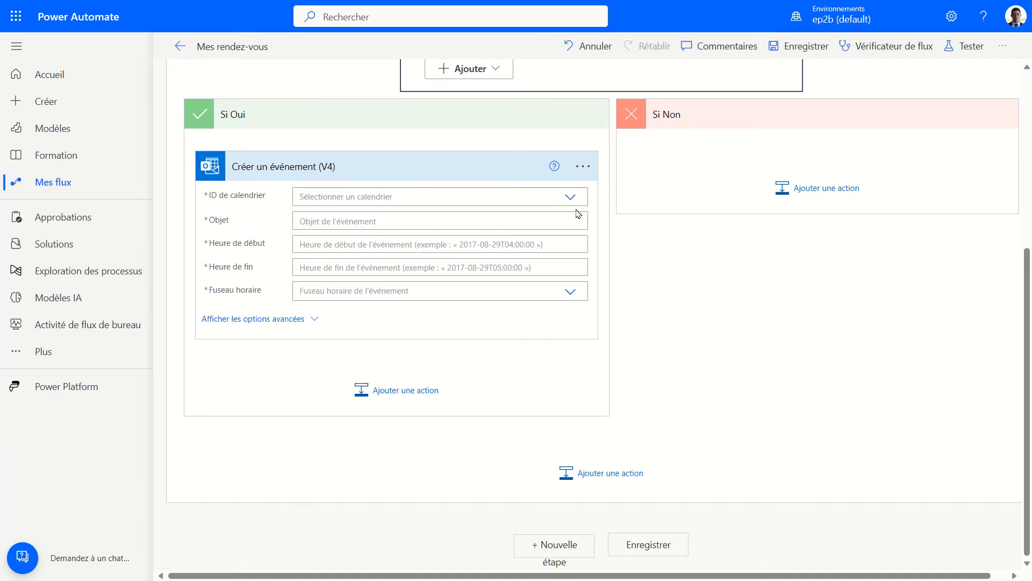
Step: Set the event's ID de calendrier to Calendrier and fill its Objet with the Excel Objet column
click(574, 203)
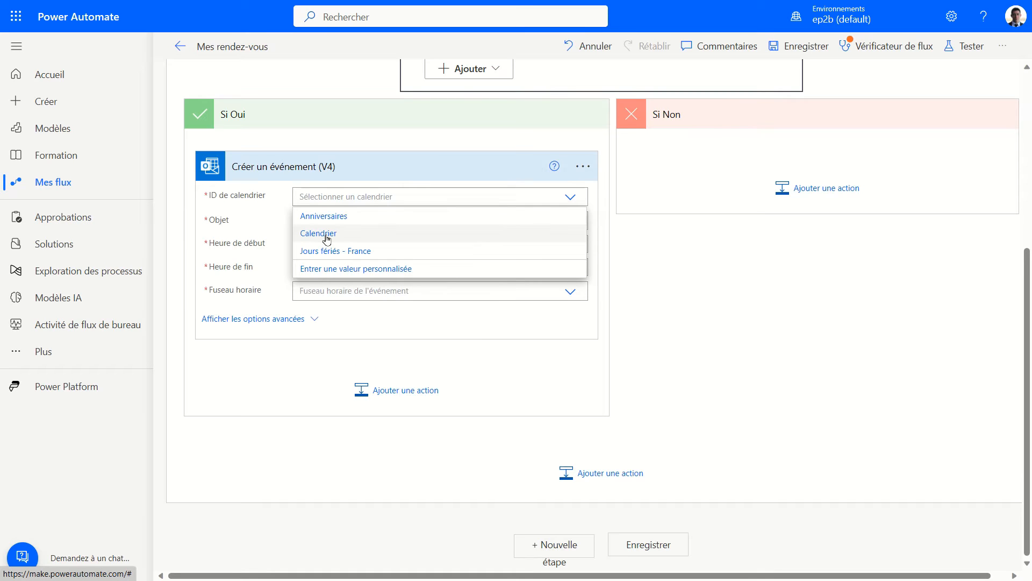
click(327, 239)
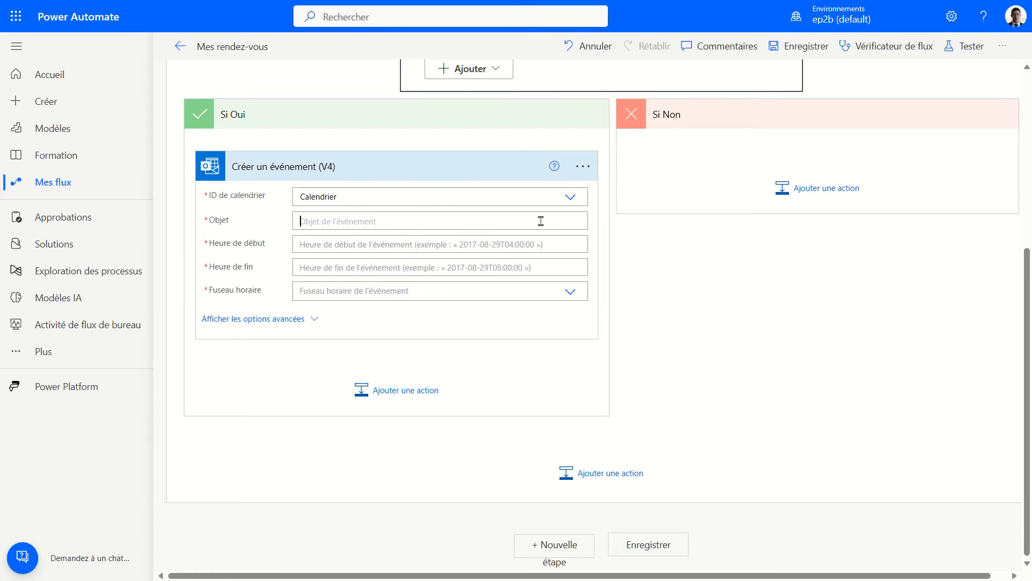
click(419, 225)
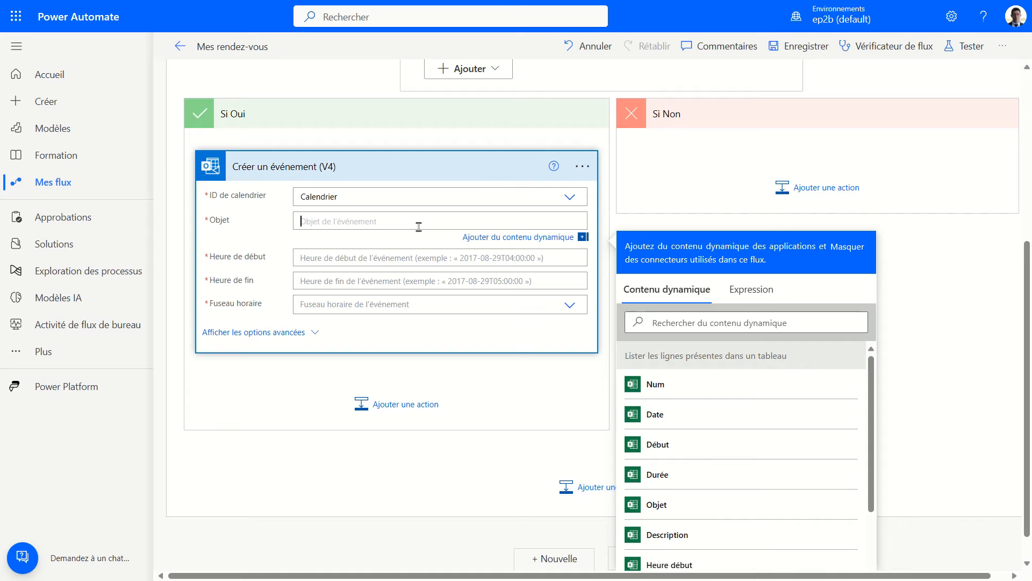
scroll(730, 440, down, 1)
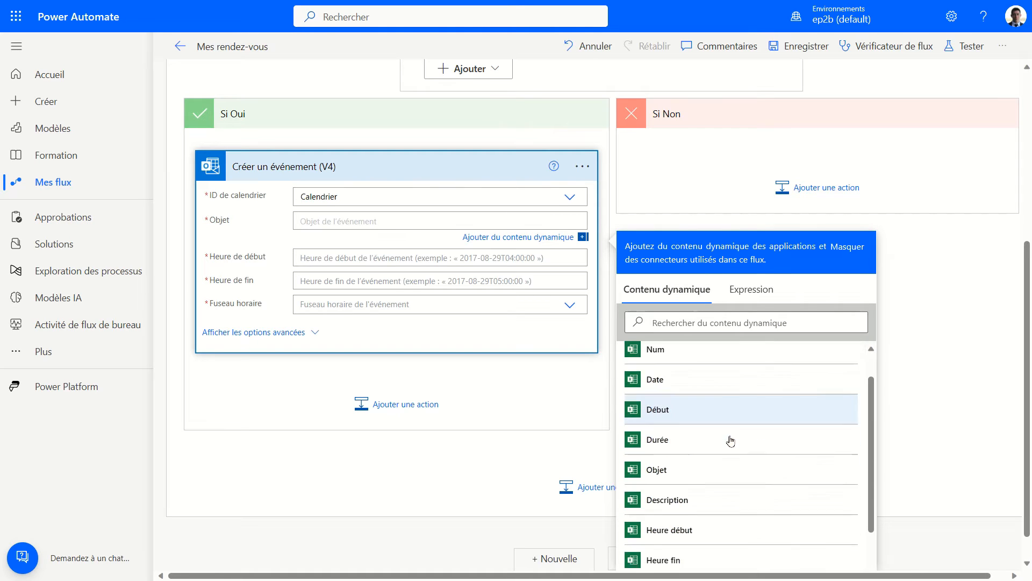
click(715, 456)
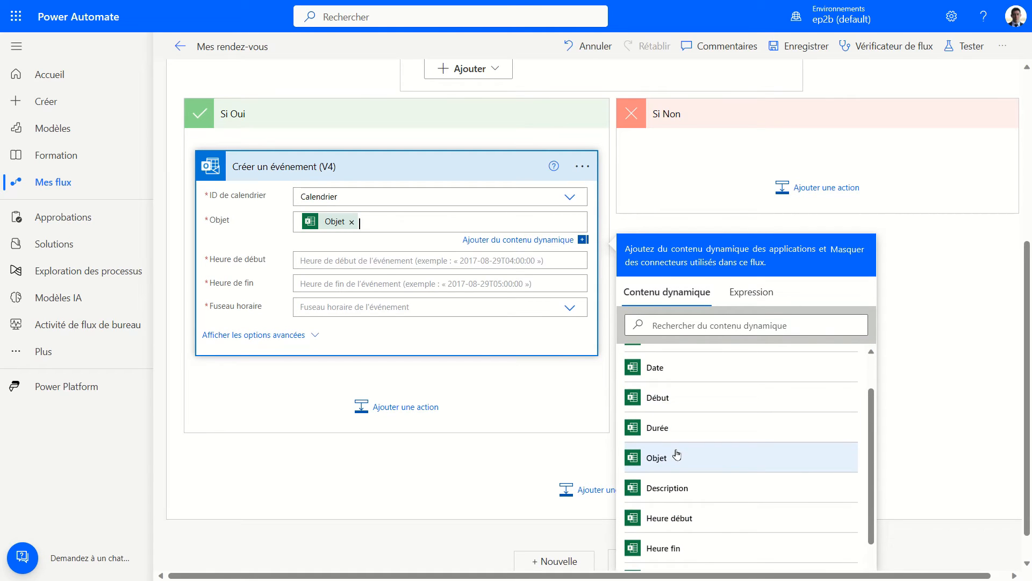
Step: Fill the event's Heure de début with the Excel Heure début column and its Heure de fin with Heure fin
click(328, 260)
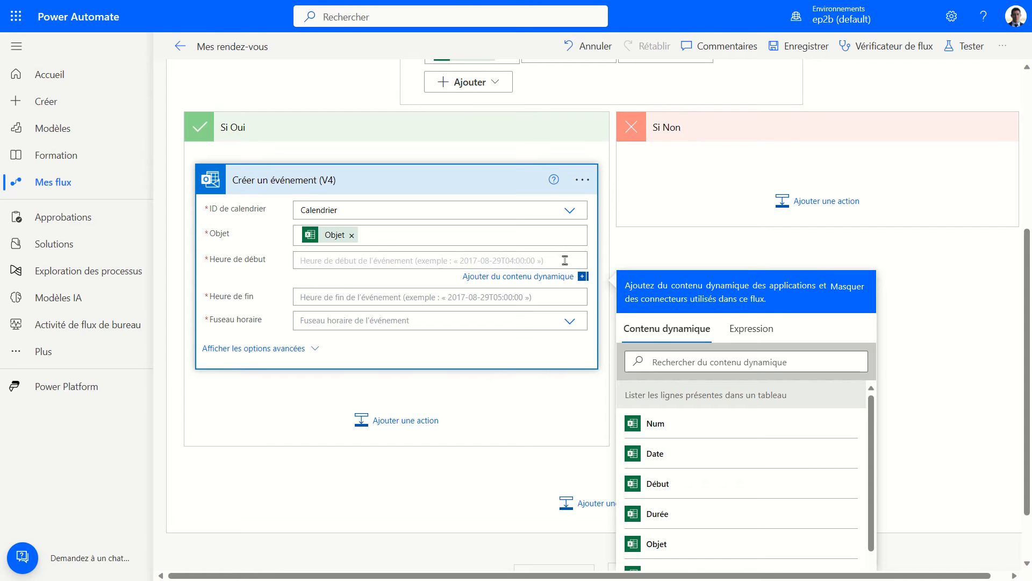
scroll(702, 486, down, 2)
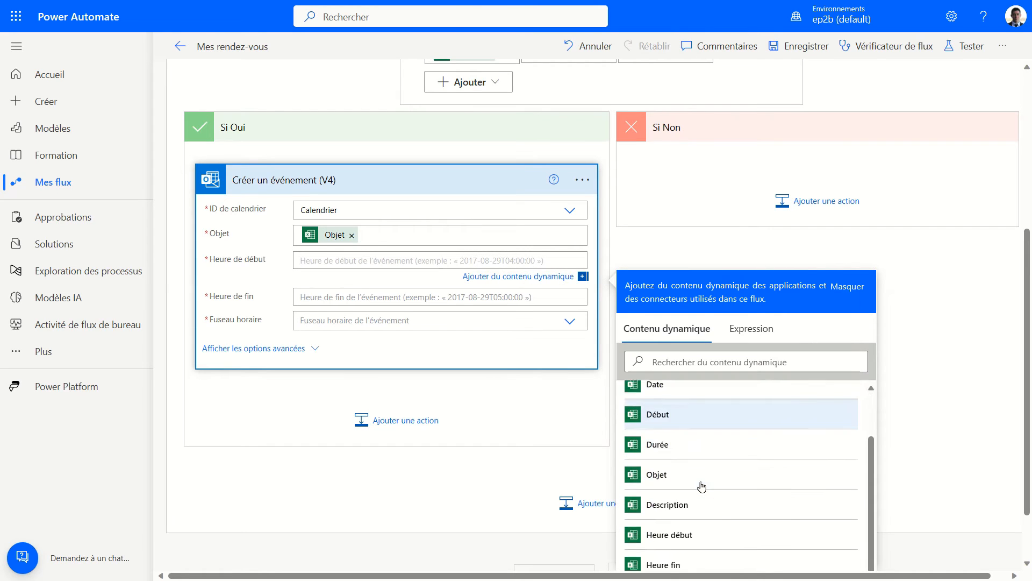
click(698, 488)
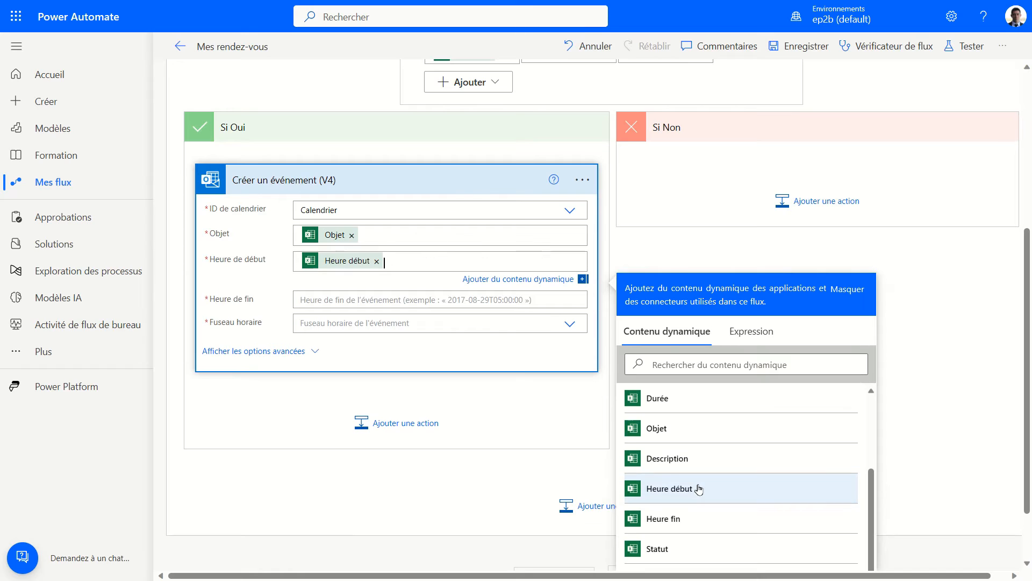
click(365, 296)
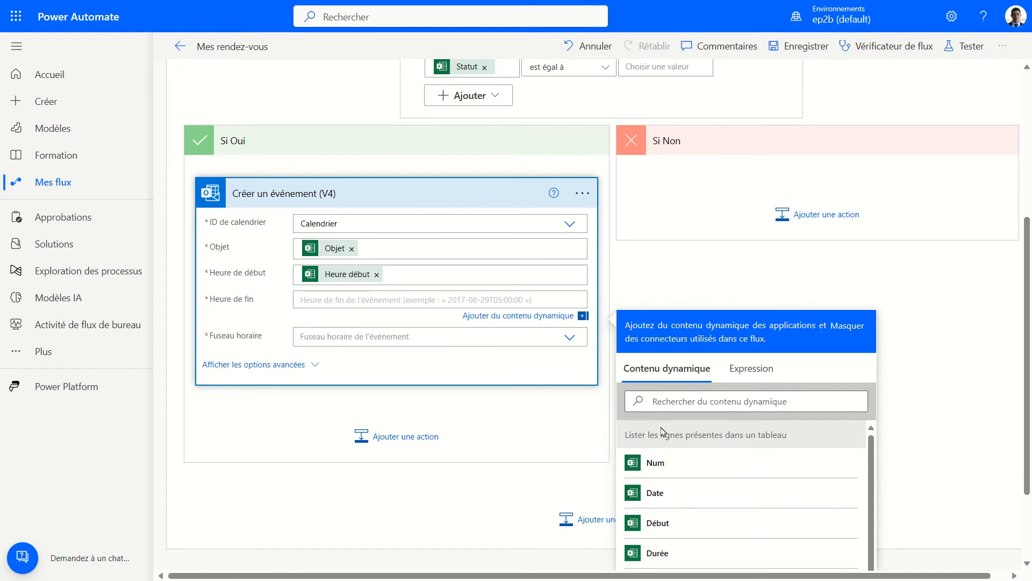
scroll(657, 430, down, 3)
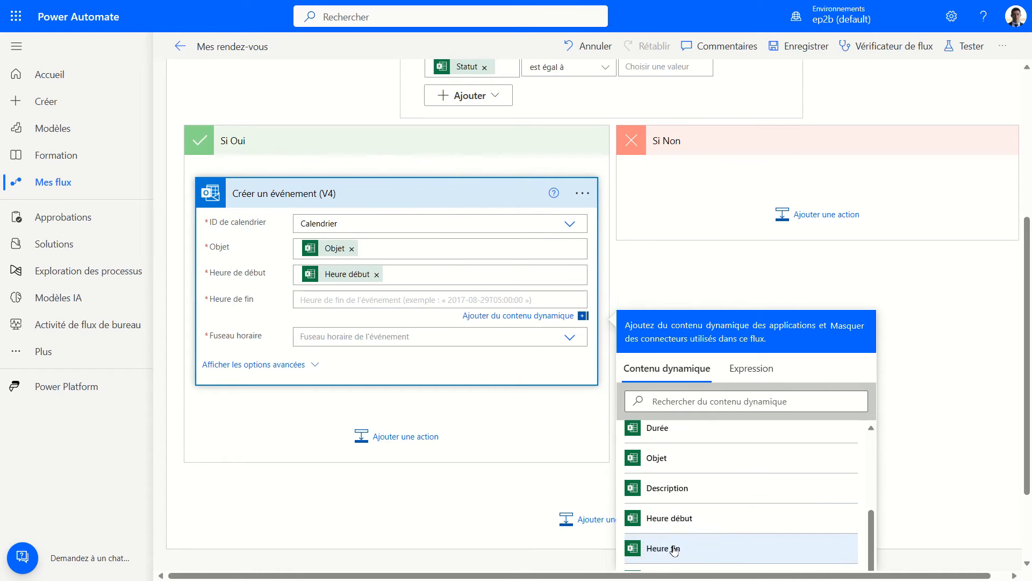
click(677, 549)
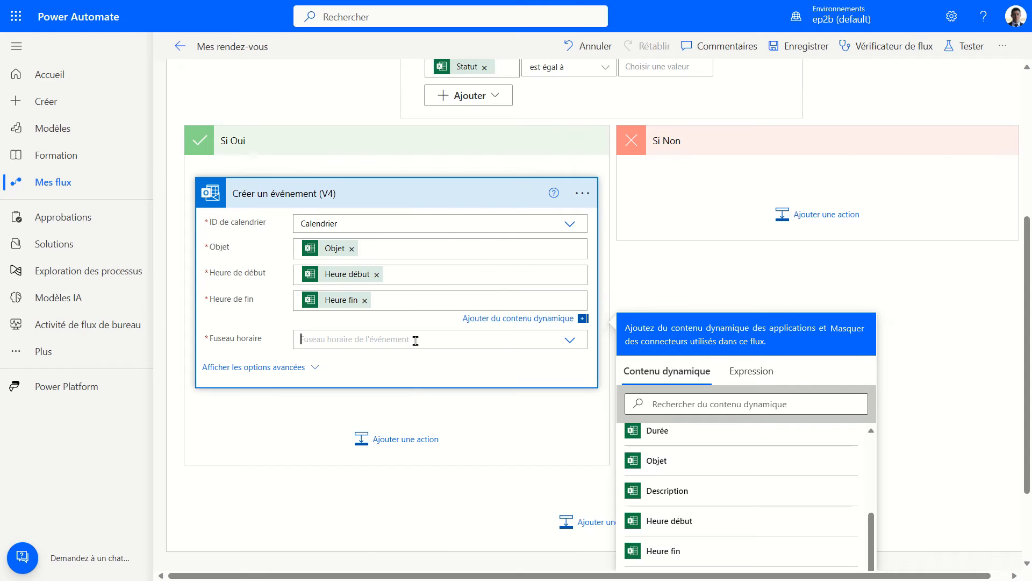
Step: Set the event's Fuseau horaire to (UTC+01:00) Brussels, Copenhagen, Madrid, Paris
click(415, 340)
text(pari)
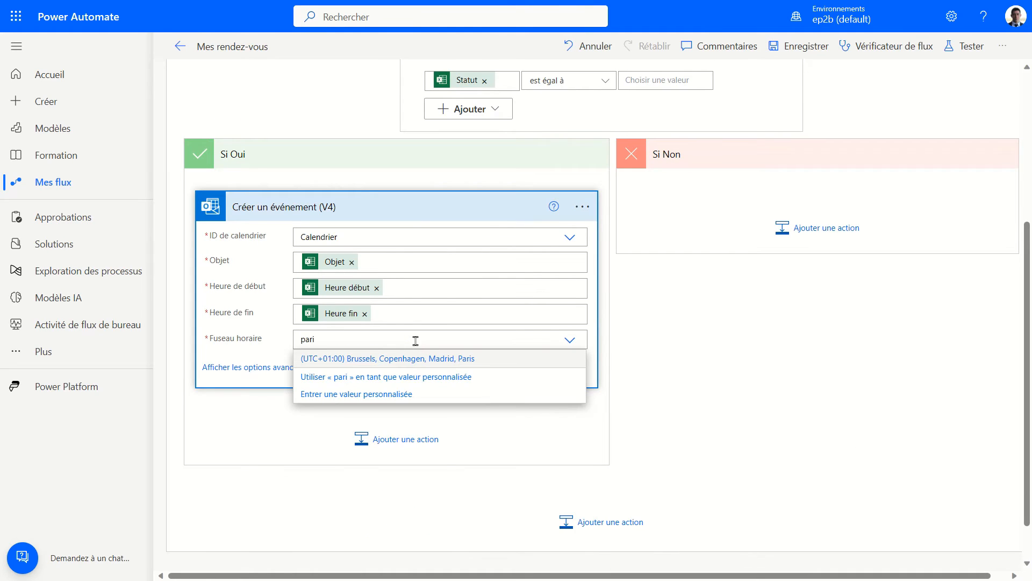
click(389, 363)
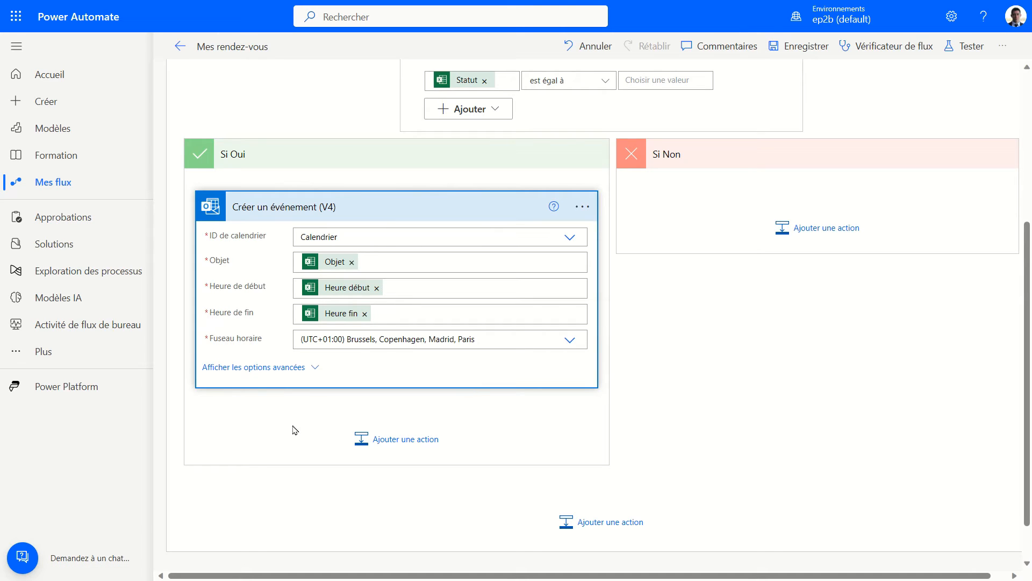
scroll(293, 429, down, 1)
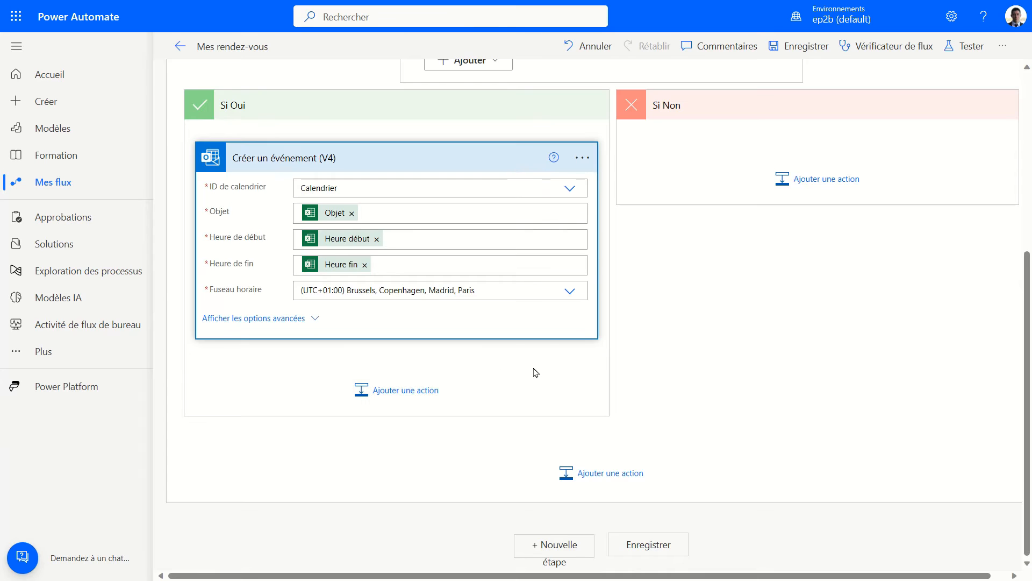
Step: Add the Excel Online (Business) action "Mettre à jour une ligne" after the event creation in the Si Oui branch
scroll(535, 370, up, 2)
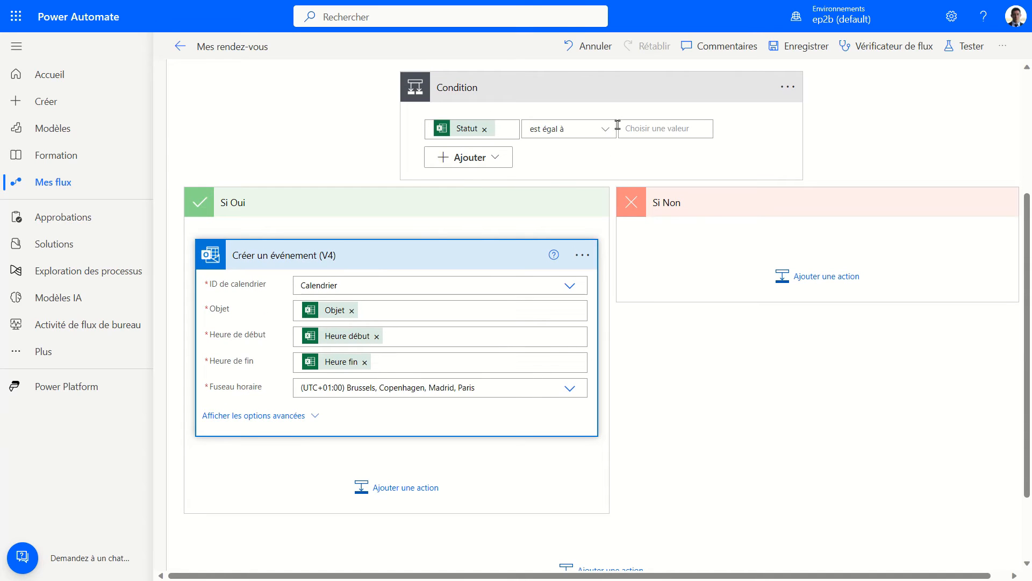
scroll(481, 383, down, 2)
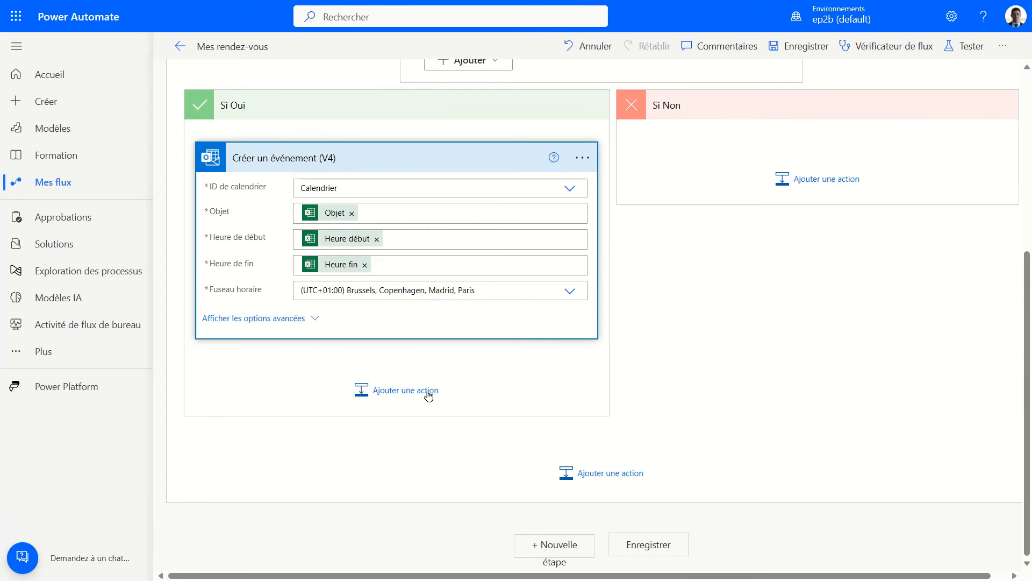
click(388, 397)
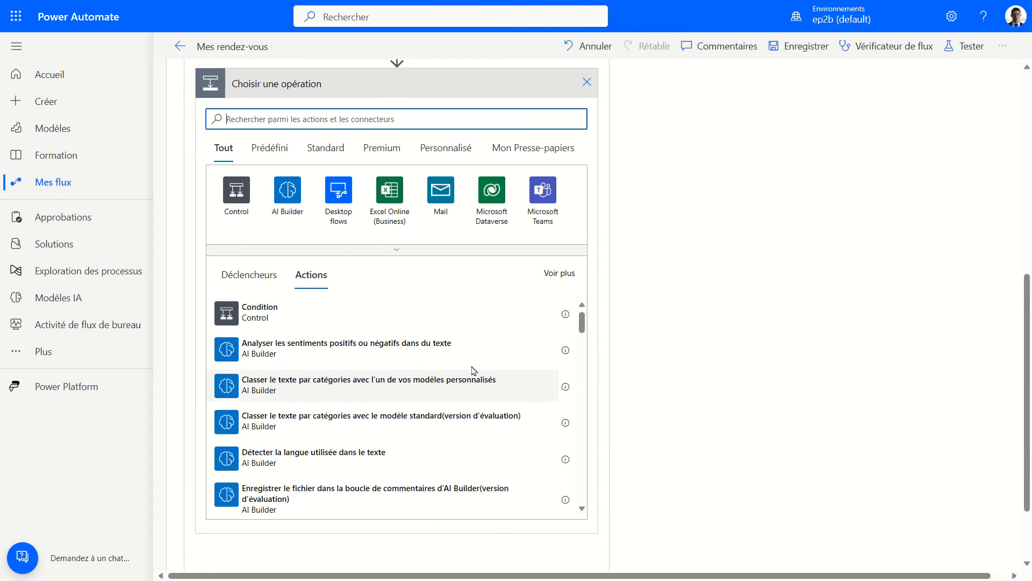
click(391, 194)
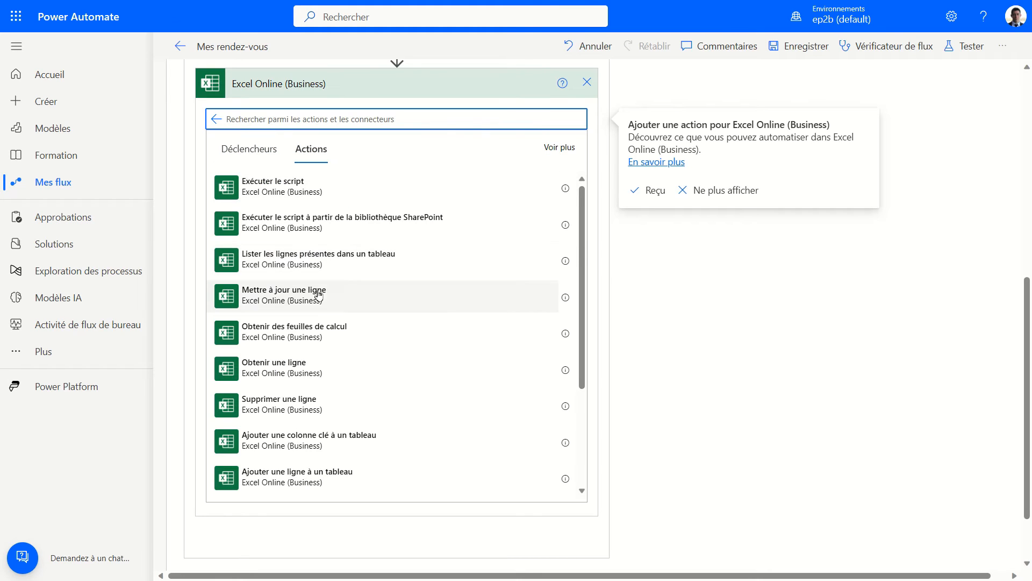
click(296, 301)
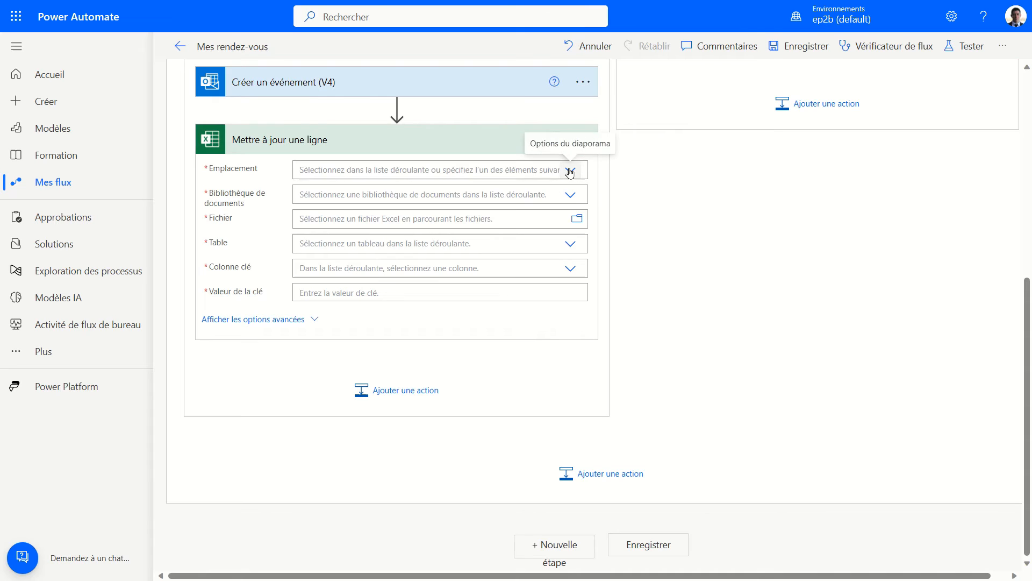
Step: Set the row update's Emplacement to OneDrive for Business, its library to OneDrive and its Fichier to /Mes Rendez-vous.xlsx
click(570, 171)
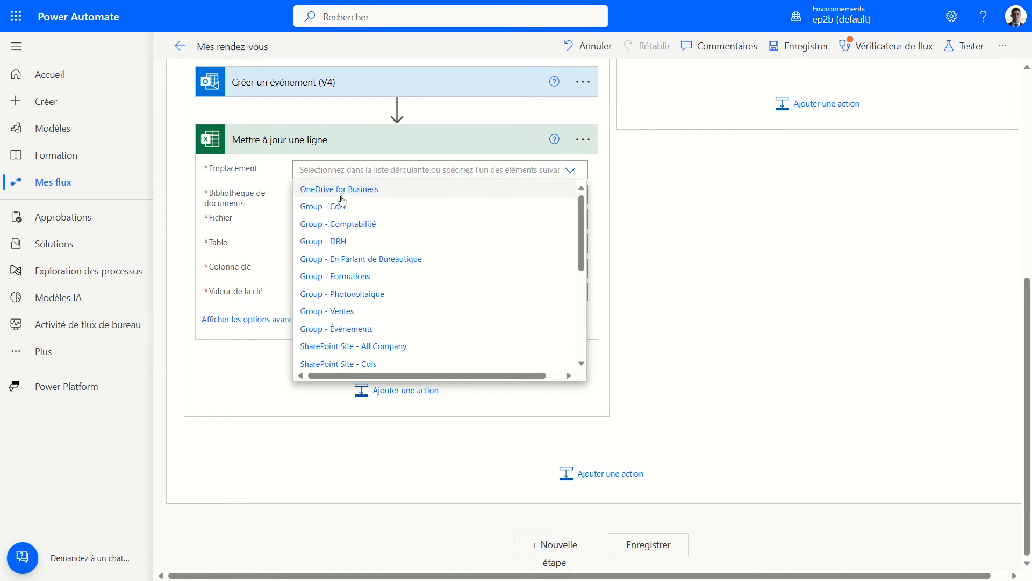
click(345, 191)
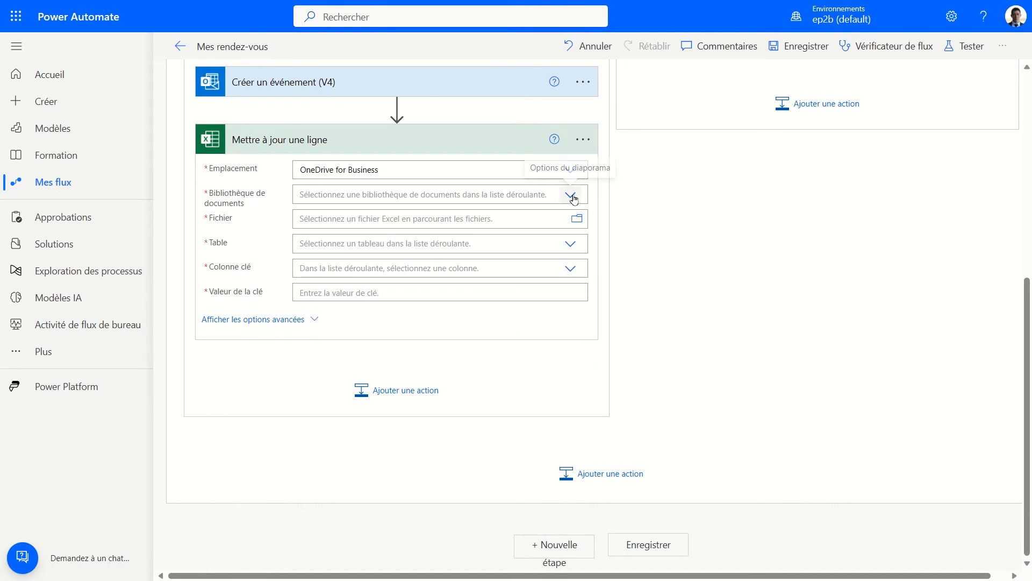
click(569, 195)
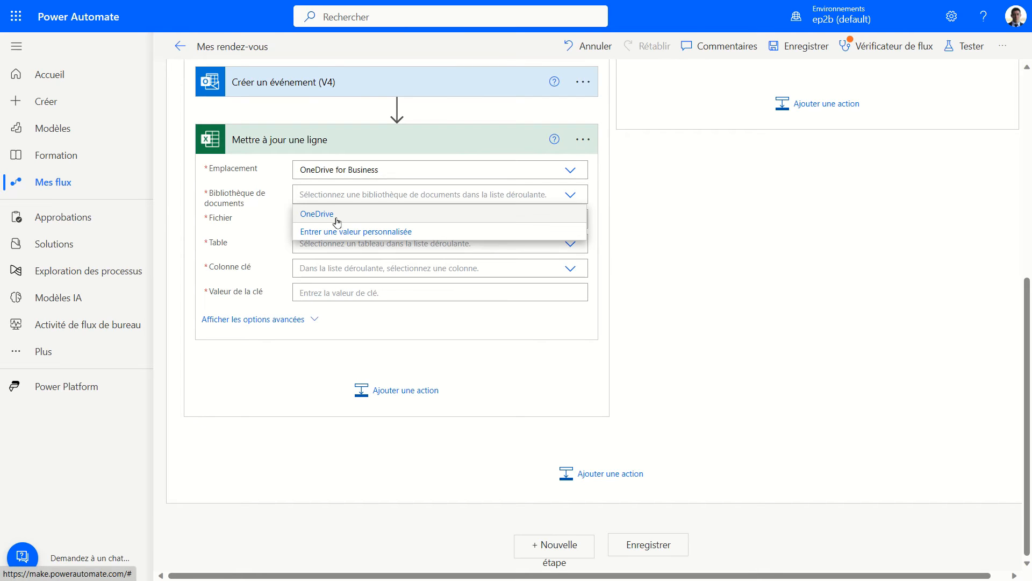
click(335, 216)
click(576, 220)
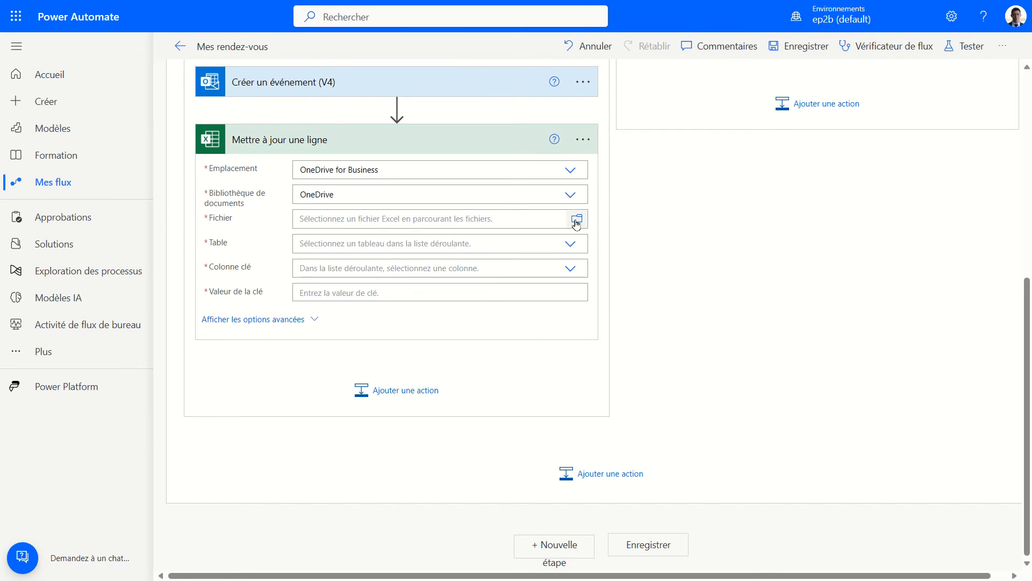
click(666, 457)
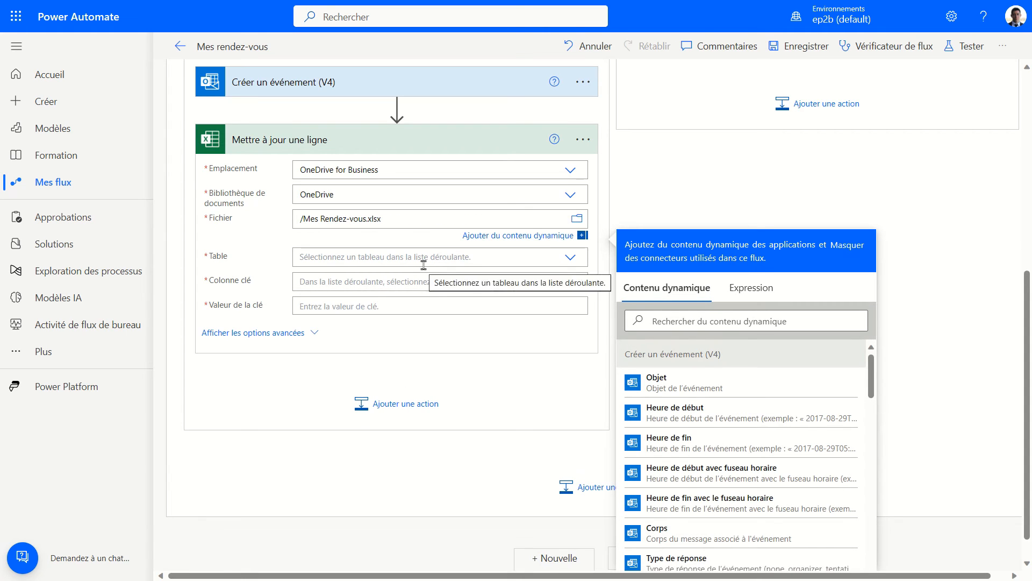
Step: Choose the RDV table for the row update and Num as its Colonne clé
click(424, 263)
click(309, 277)
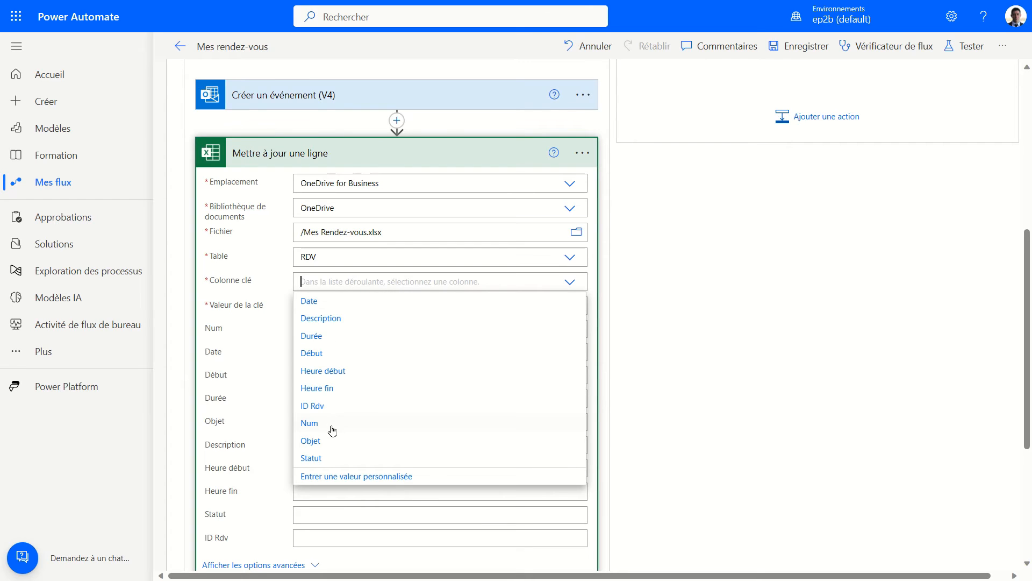
click(325, 425)
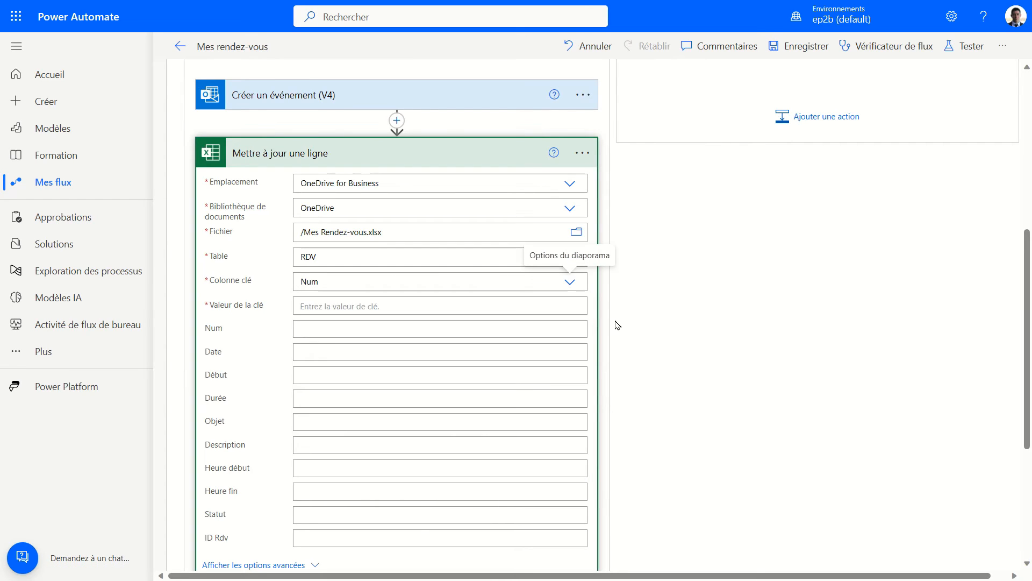
Step: Fill the row update's Valeur de la clé with the Num column from the listed Excel rows
click(404, 306)
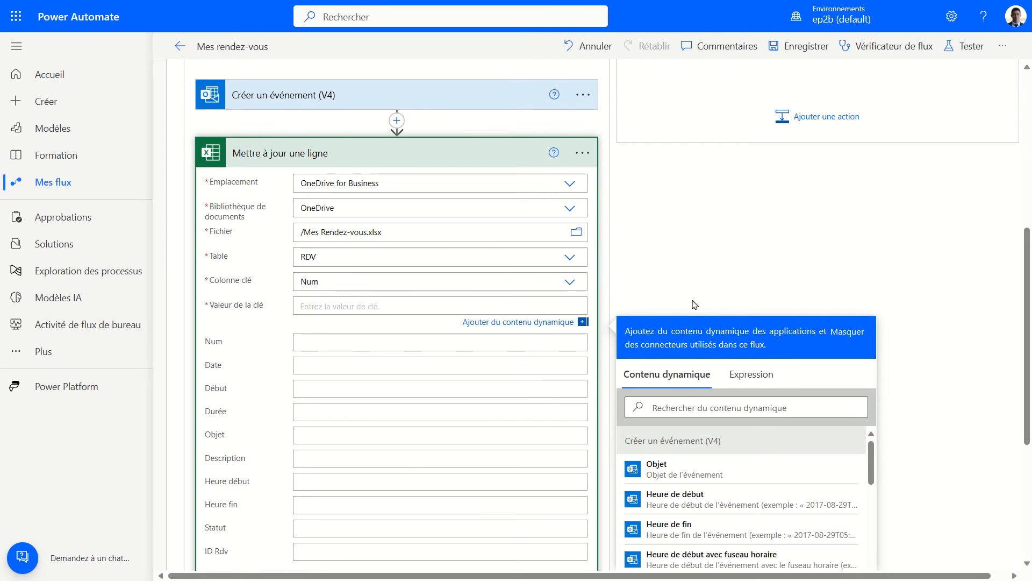
scroll(695, 305, down, 4)
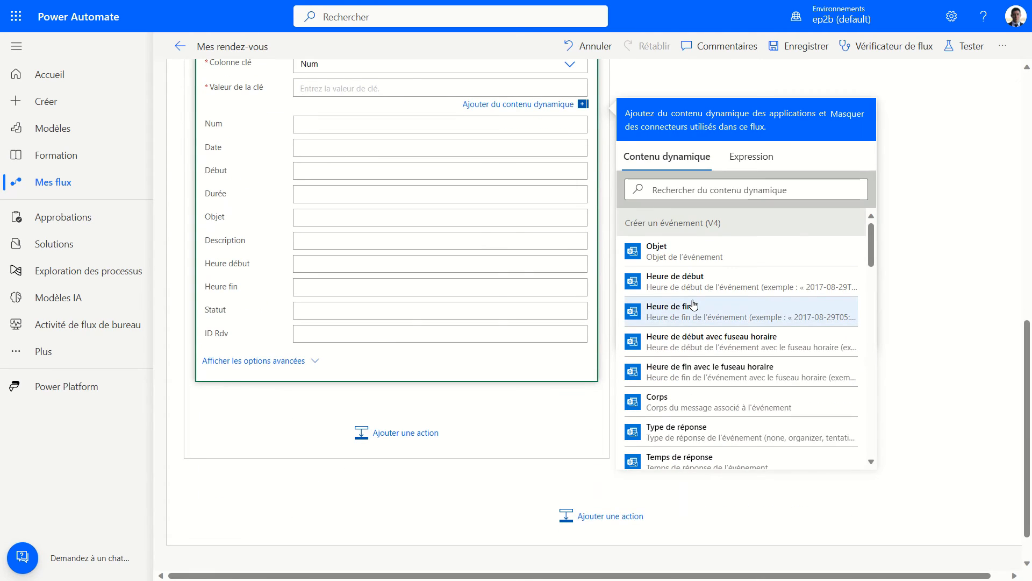
scroll(694, 305, down, 4)
scroll(694, 305, down, 10)
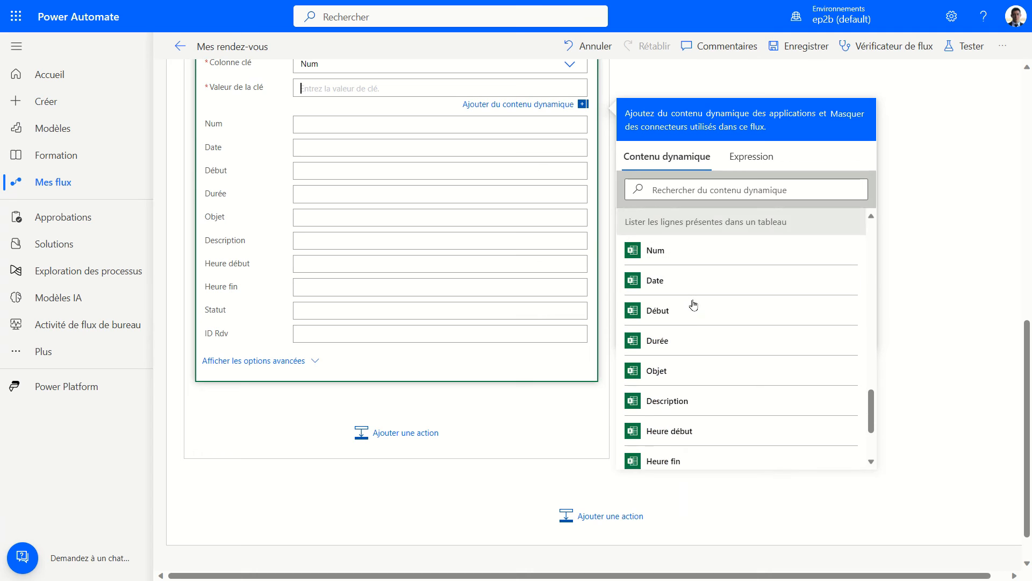
click(669, 293)
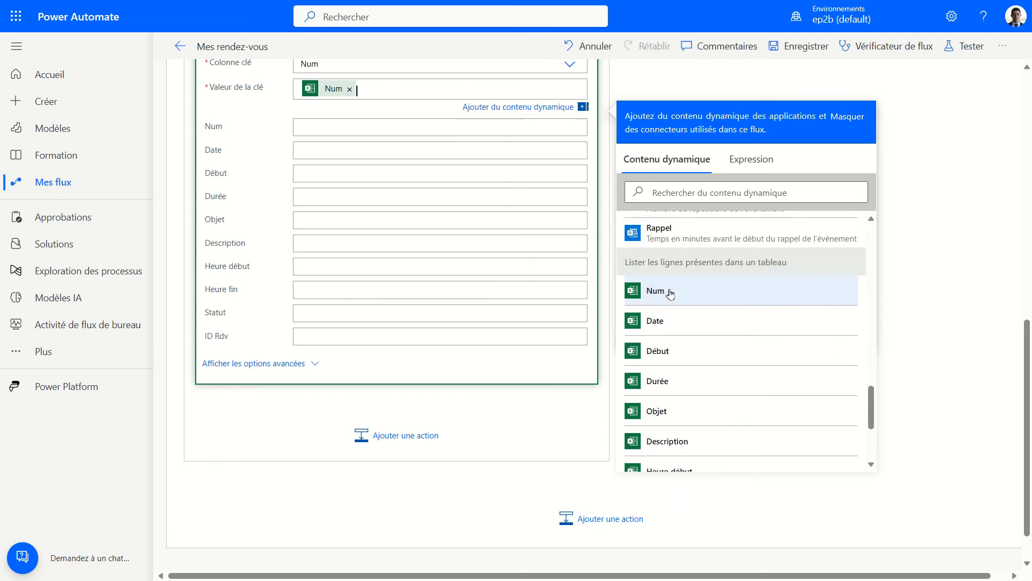
click(934, 234)
Step: Set the updated row's Statut to "Fait"
scroll(643, 251, up, 5)
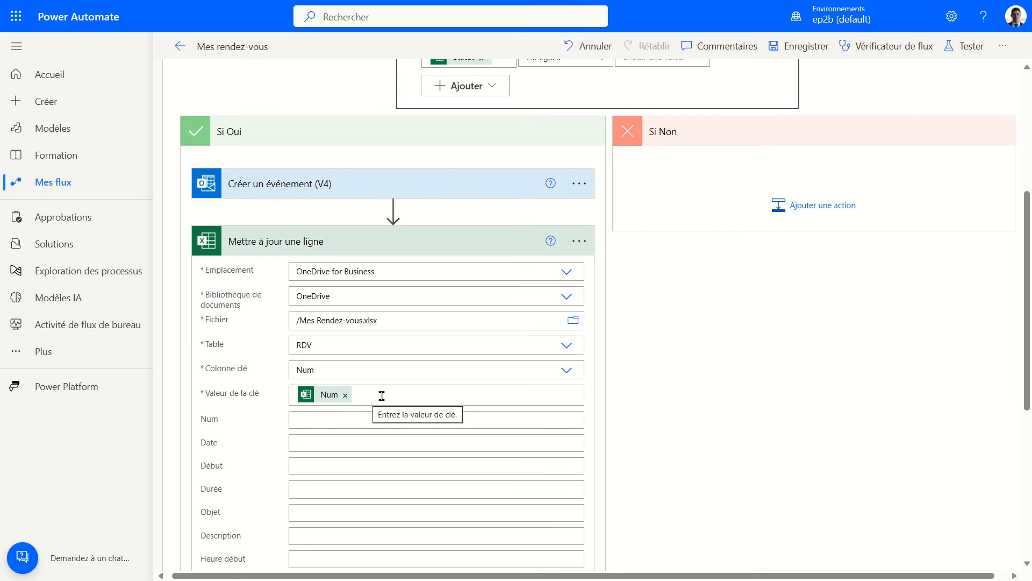
scroll(402, 394, down, 2)
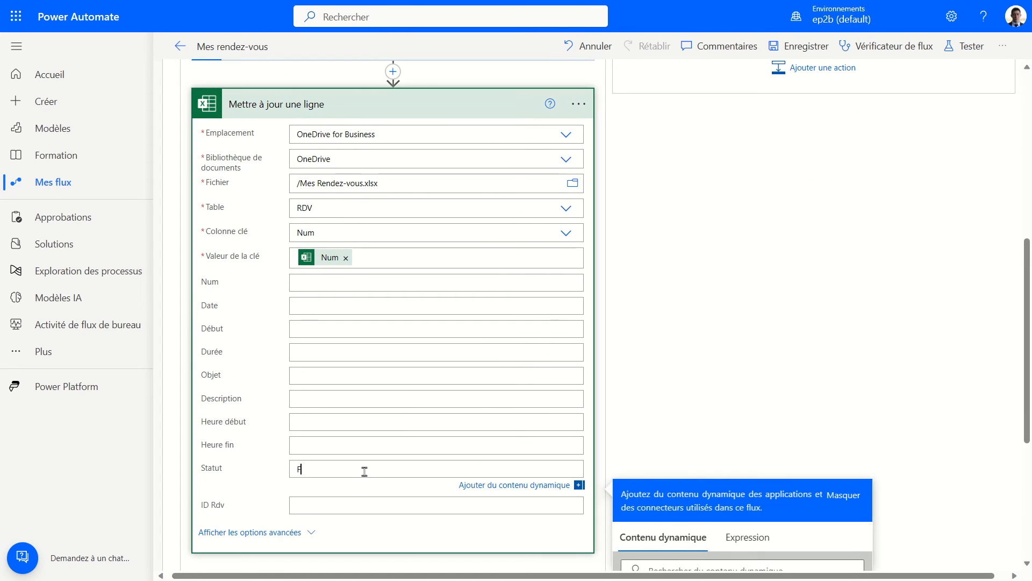
text(Fait)
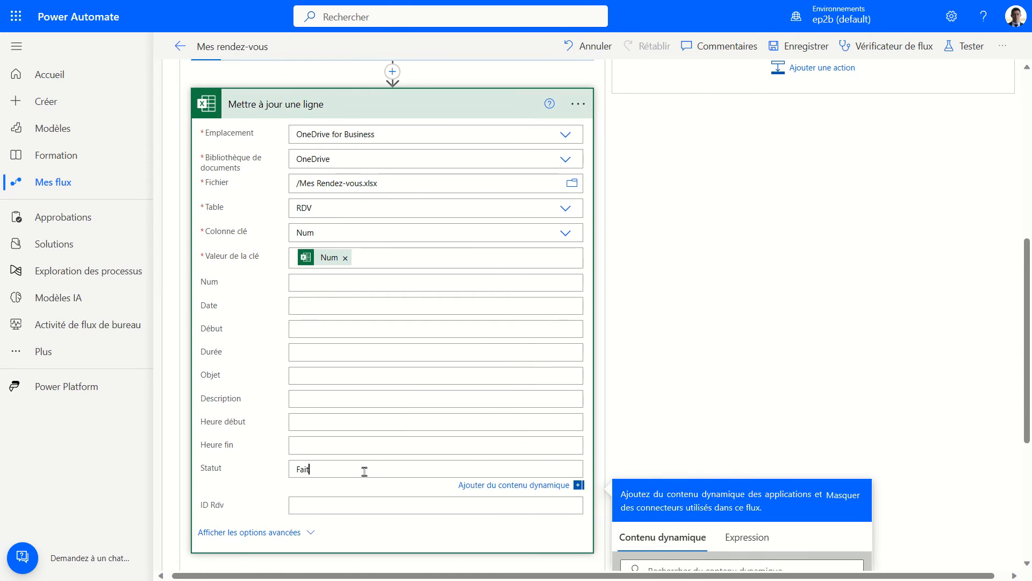
Step: Fill the updated row's ID Rdv with the ID of the created Outlook event
click(365, 504)
scroll(435, 453, down, 5)
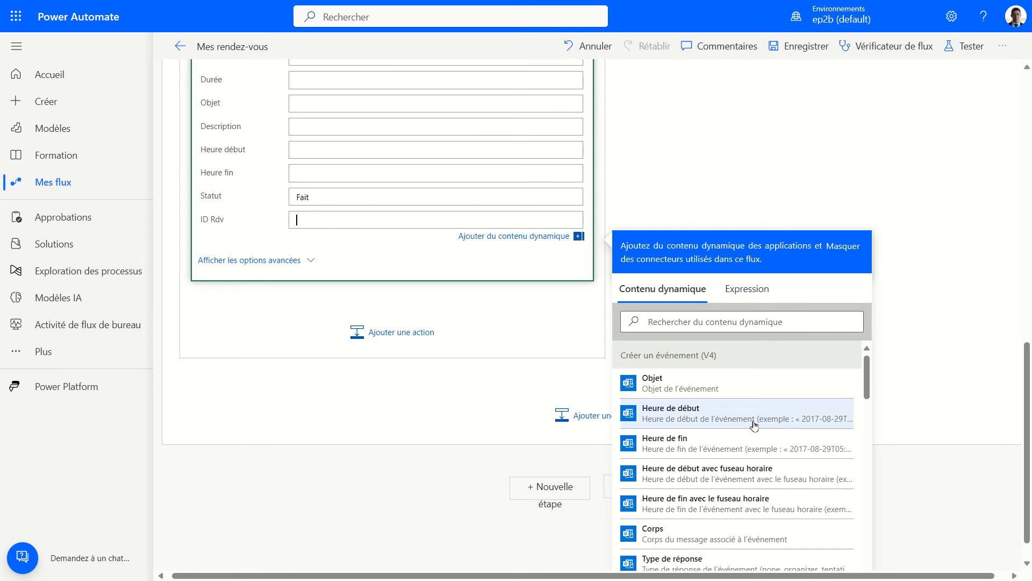
scroll(753, 423, down, 3)
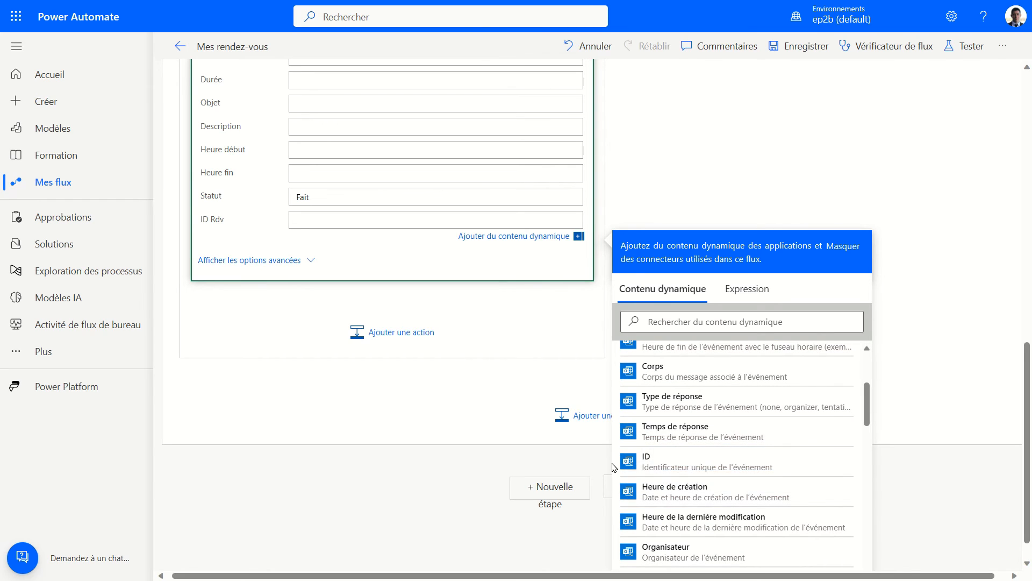
click(653, 463)
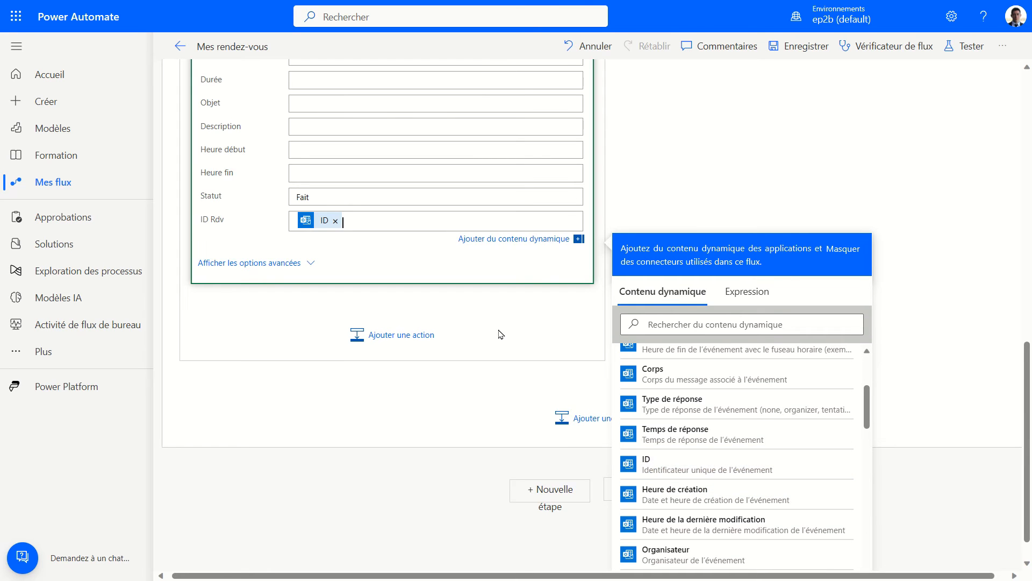
Step: Save the flow and return to its details page
scroll(500, 334, up, 10)
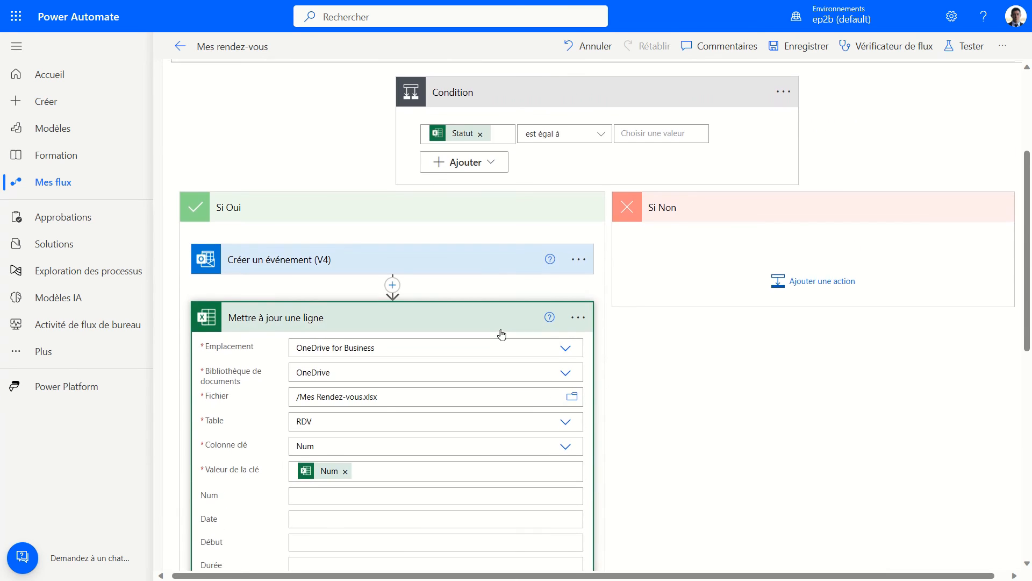
click(796, 48)
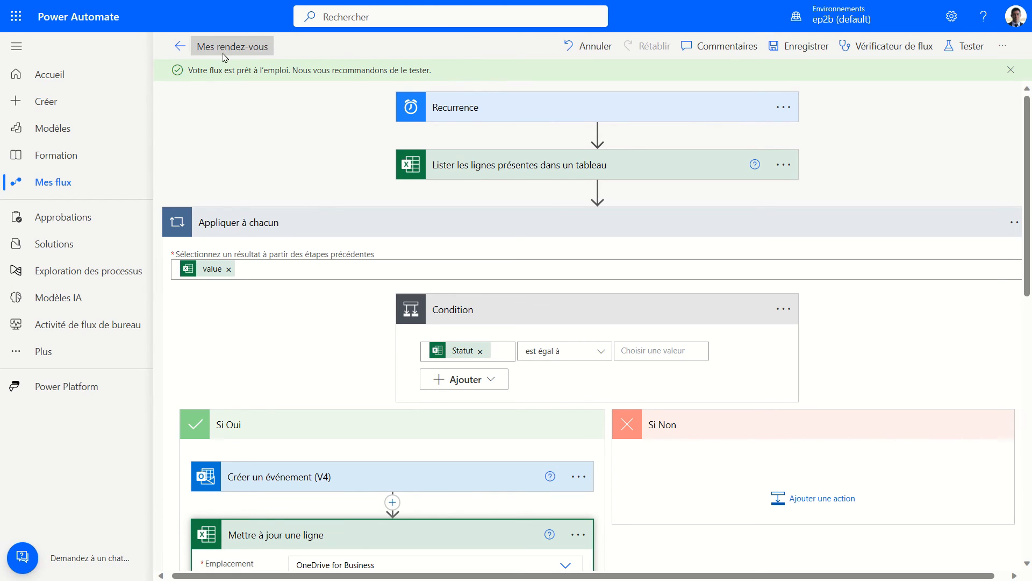
click(177, 49)
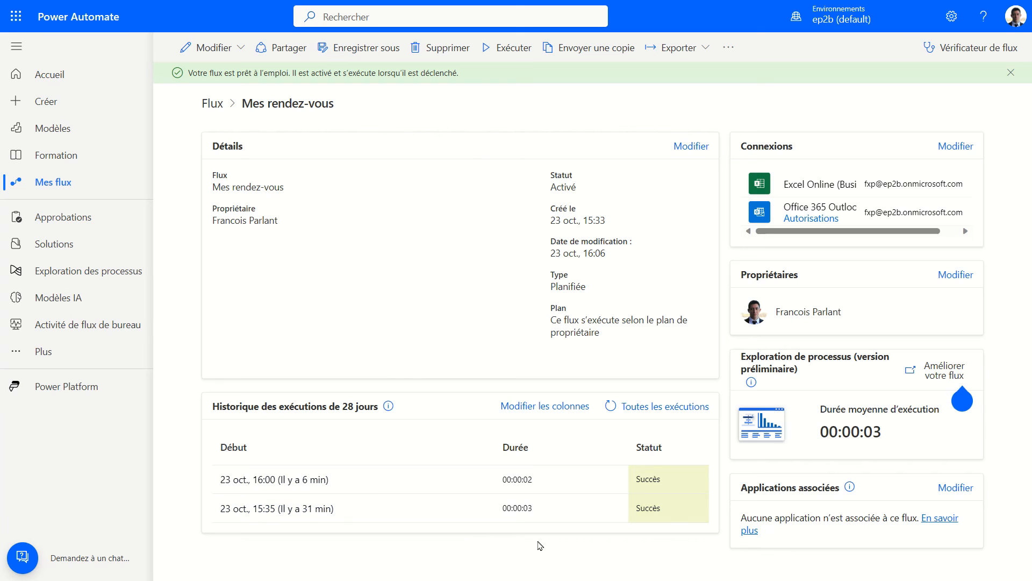
Step: Run the Mes rendez-vous flow manually and refresh its run history
click(507, 56)
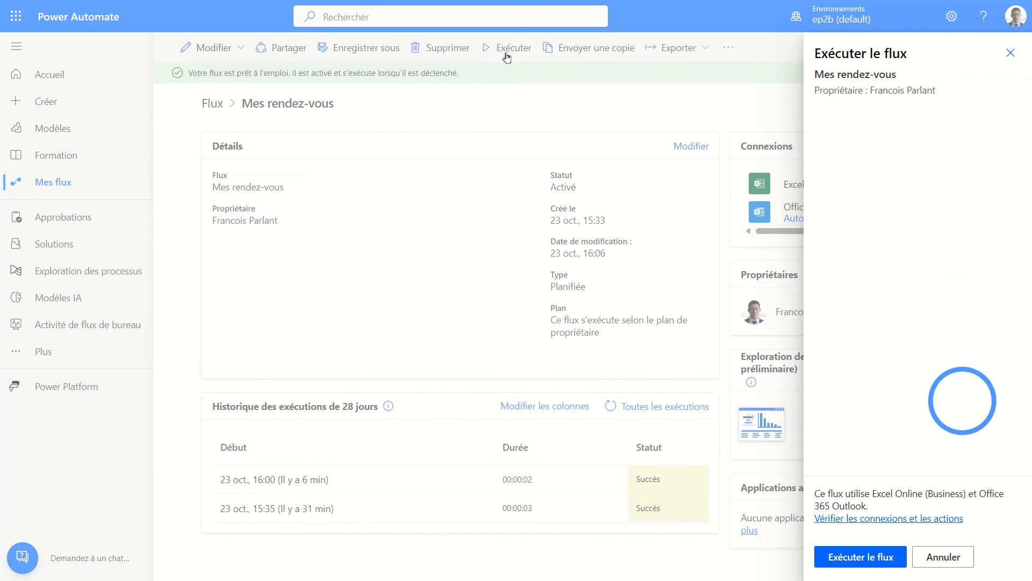
click(857, 550)
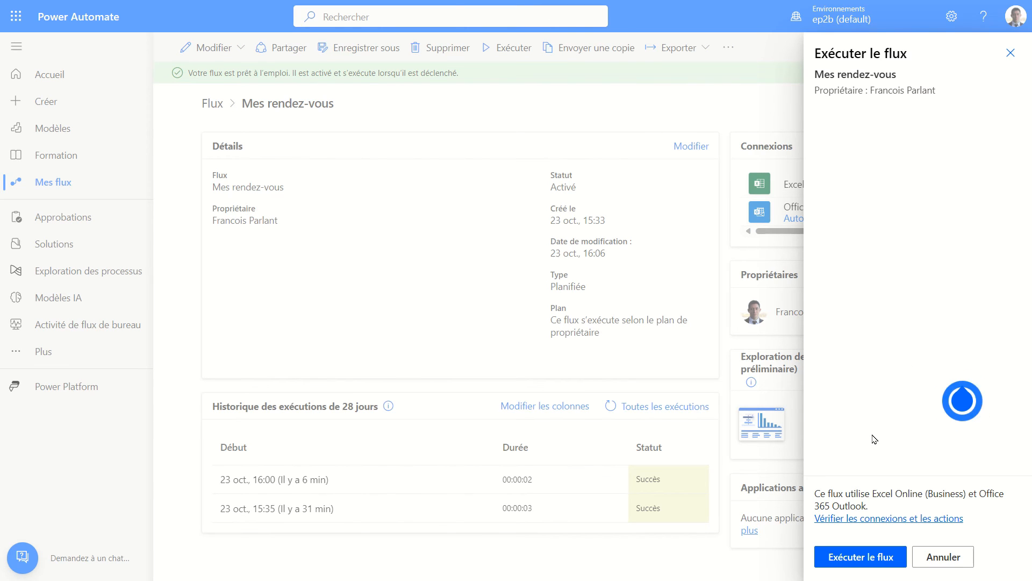
click(858, 559)
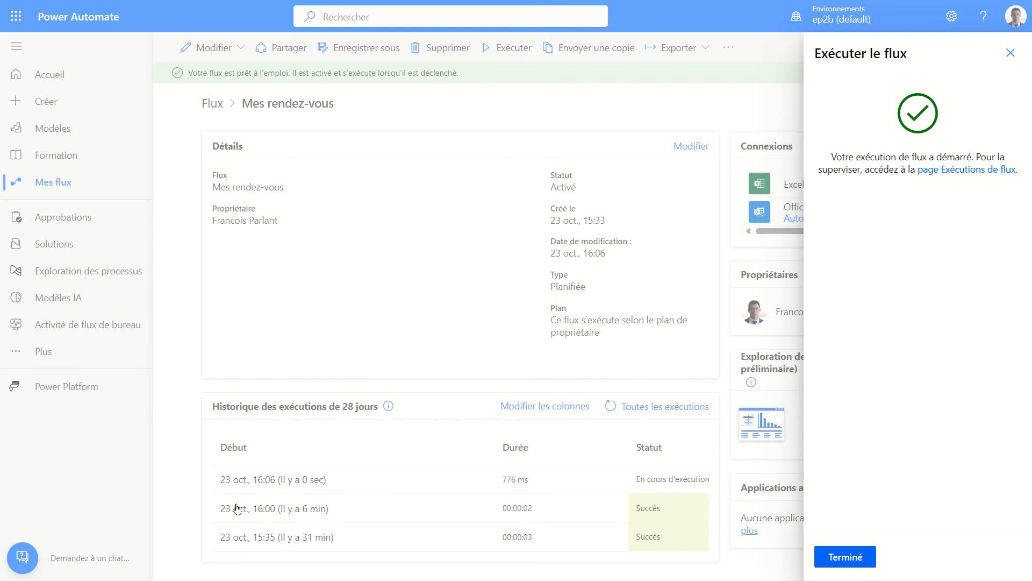
click(409, 443)
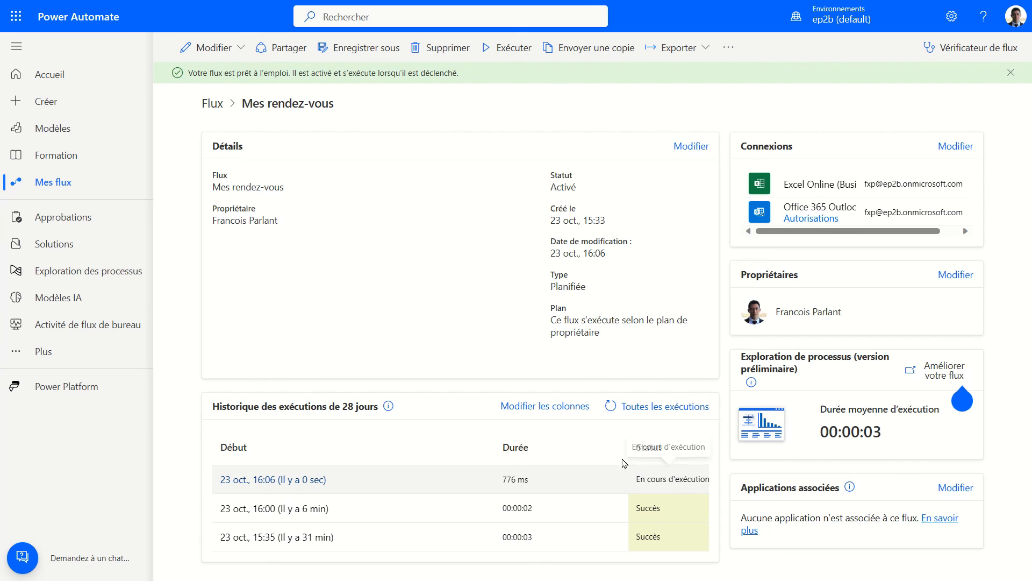
click(611, 407)
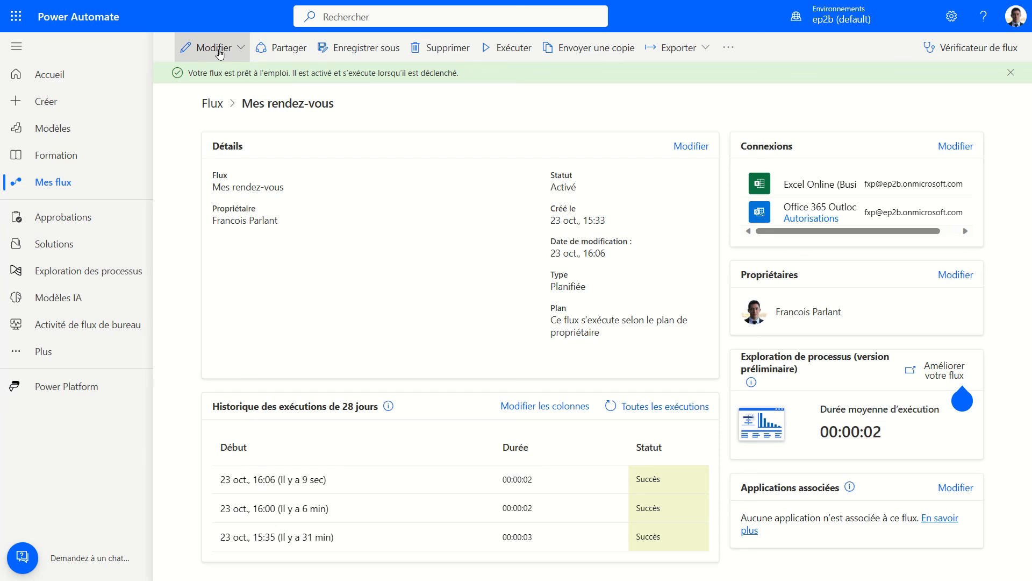
Step: Open the Mes rendez-vous flow for editing and expand its Appliquer à chacun loop and the Condition inside it
click(219, 52)
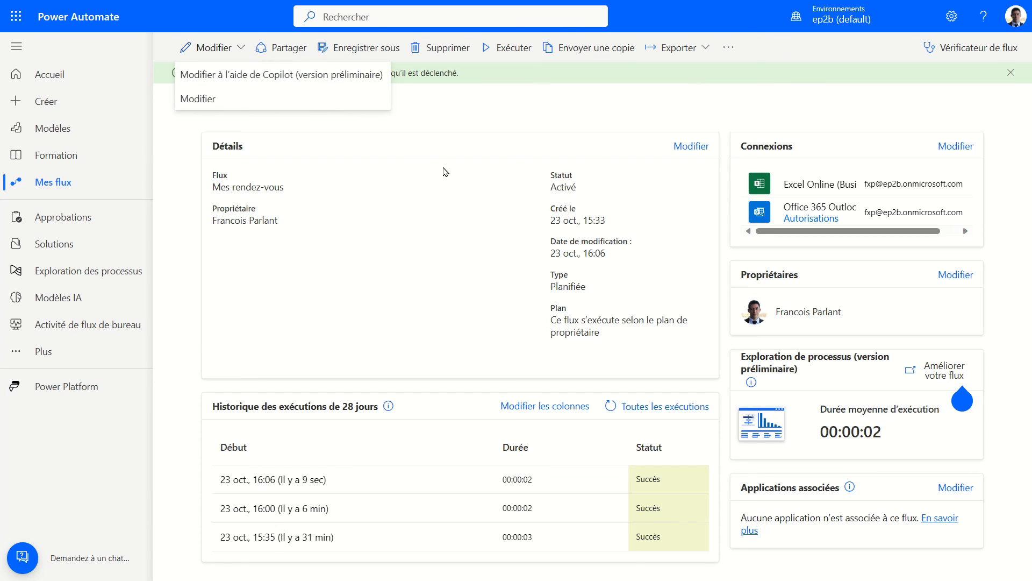
click(201, 99)
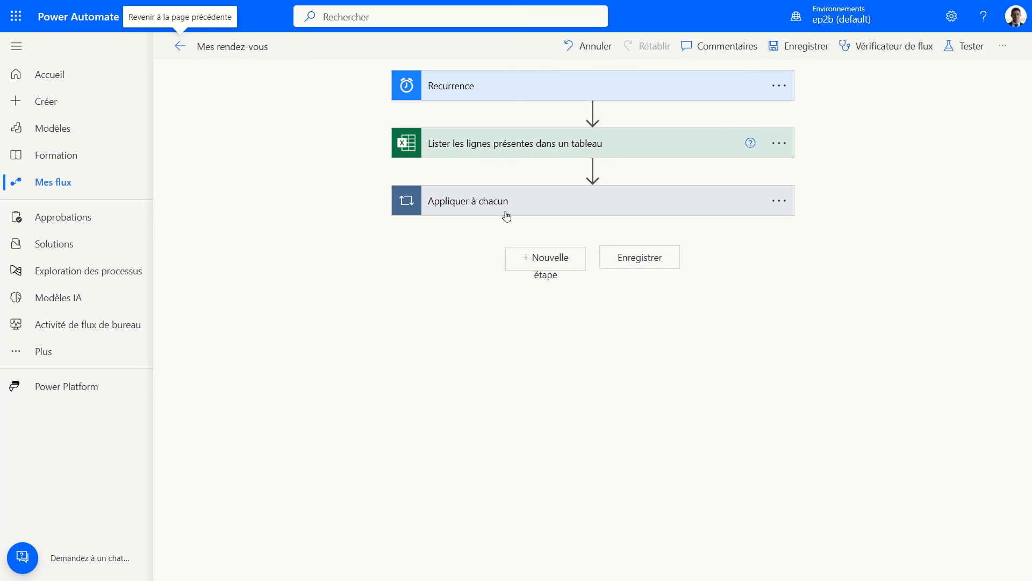
click(505, 213)
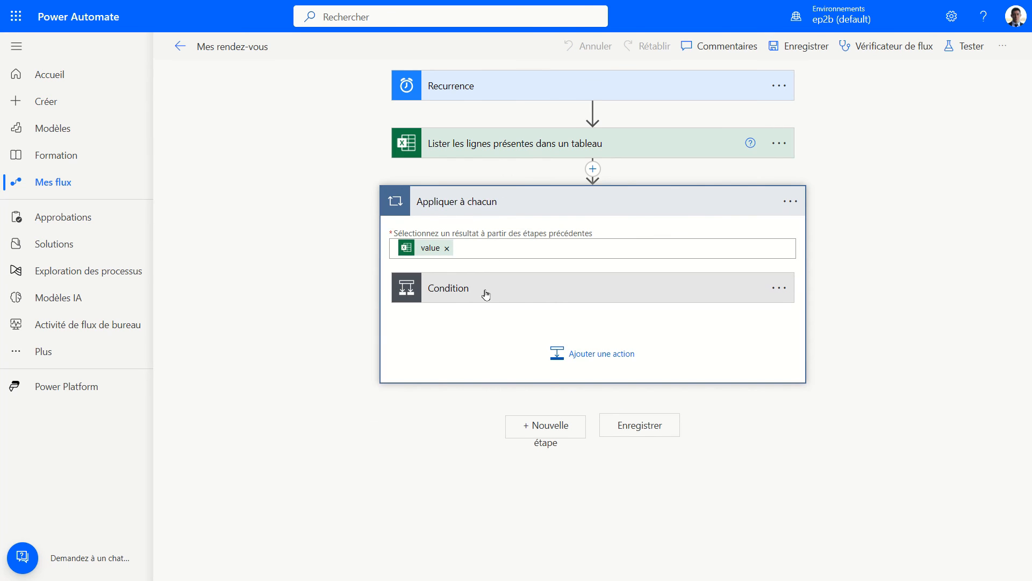
click(486, 294)
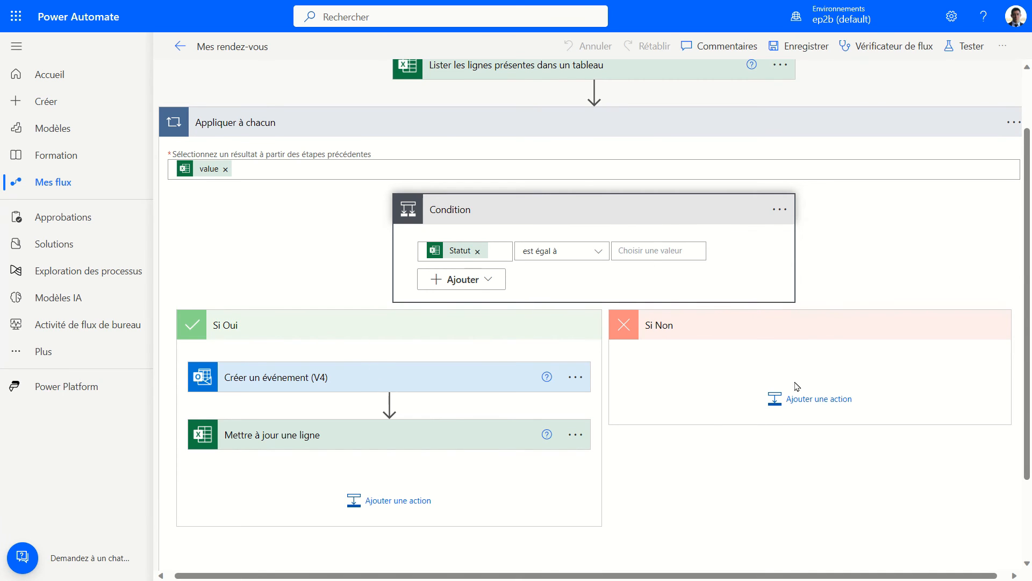
Step: Add a nested Control Condition to the Si Non branch of the existing Statut condition
click(816, 402)
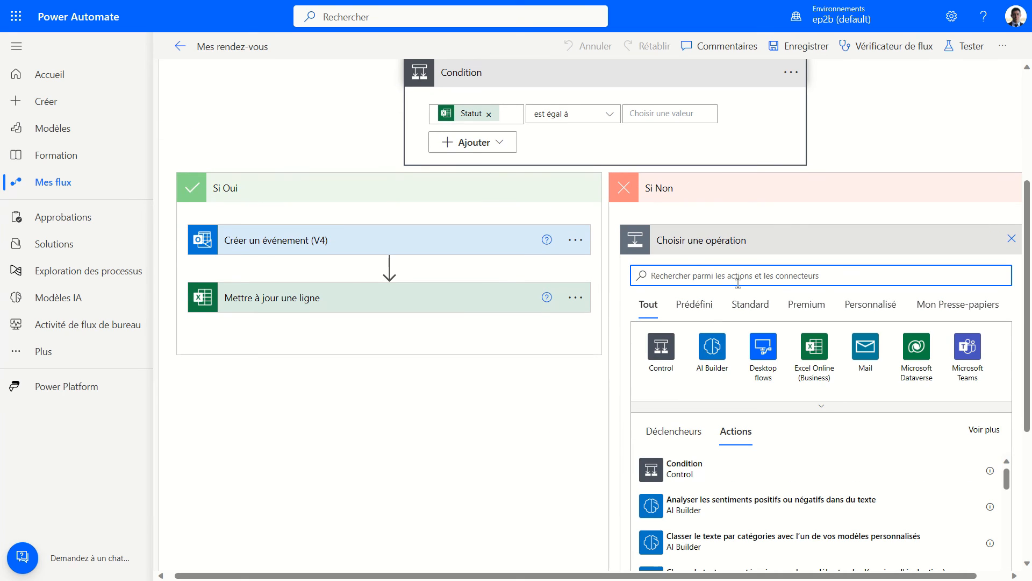
click(661, 348)
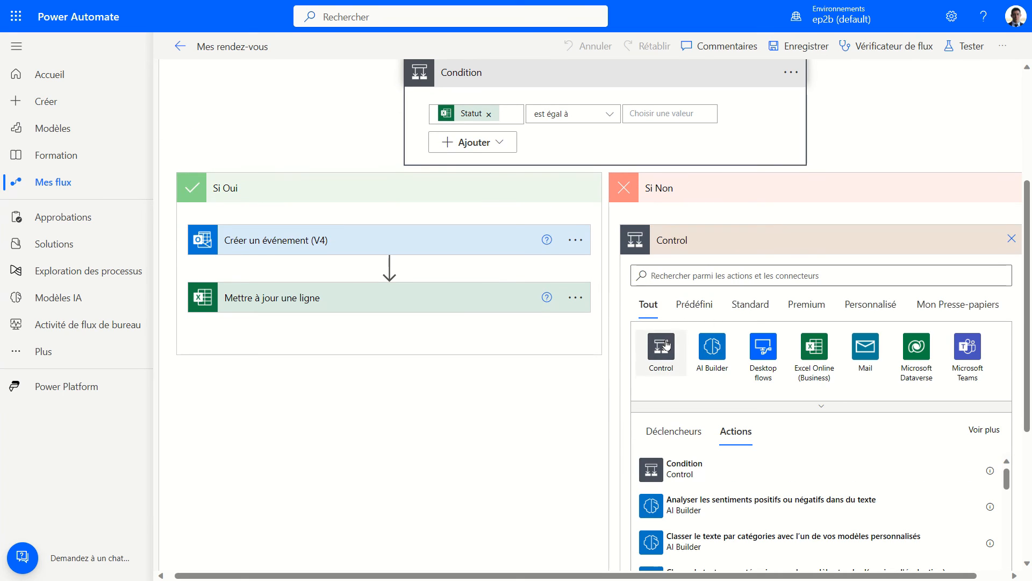
click(679, 355)
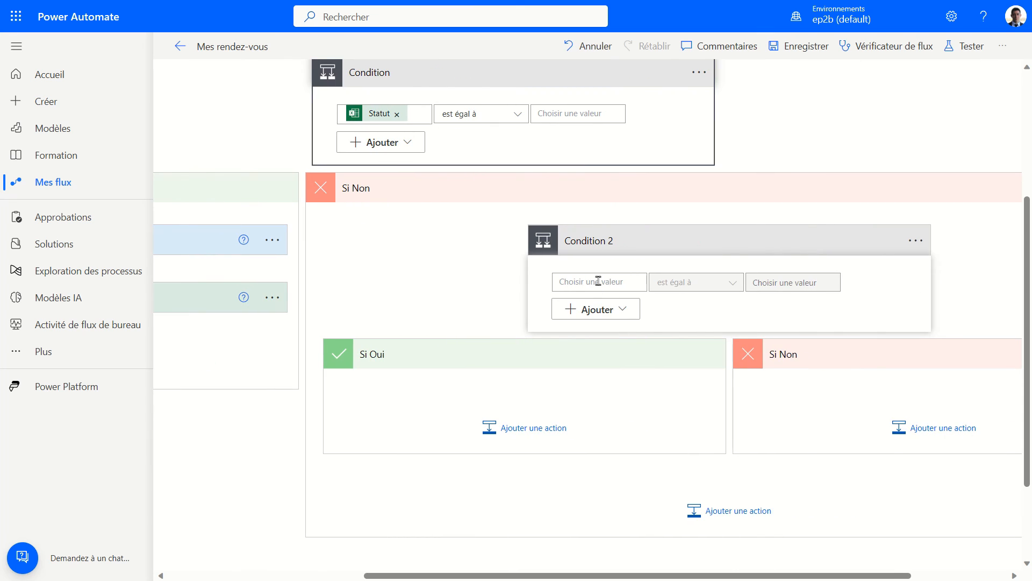
Step: Set the nested condition to test whether the row's Statut est égal à "A modifier"
click(598, 281)
scroll(697, 403, down, 5)
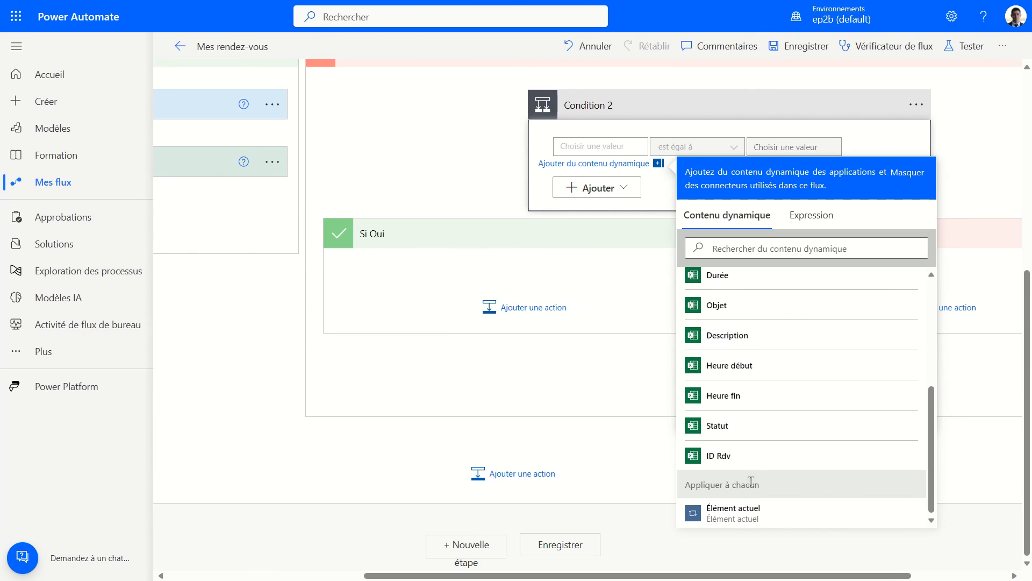
click(723, 426)
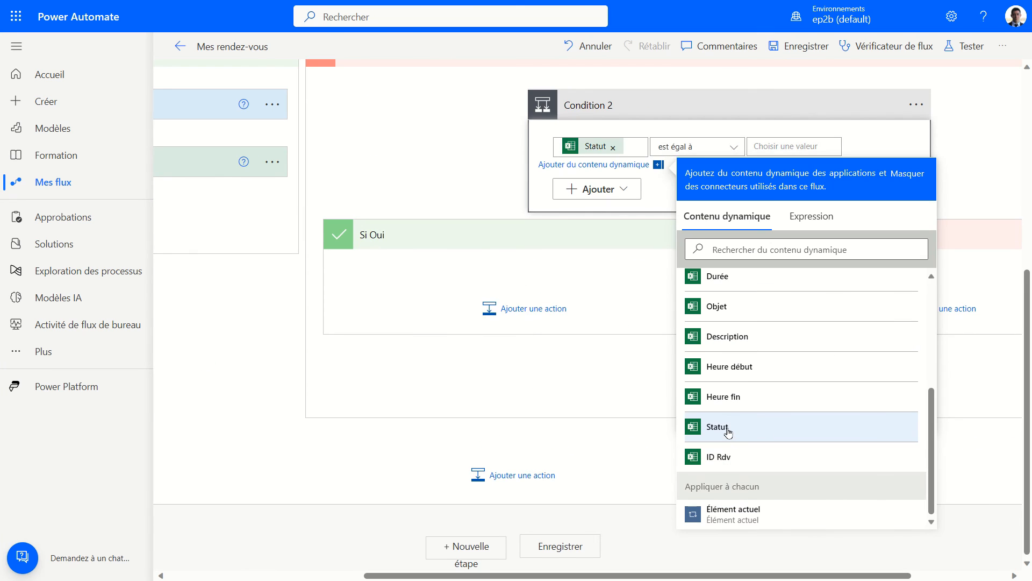
click(792, 146)
text(A modifier)
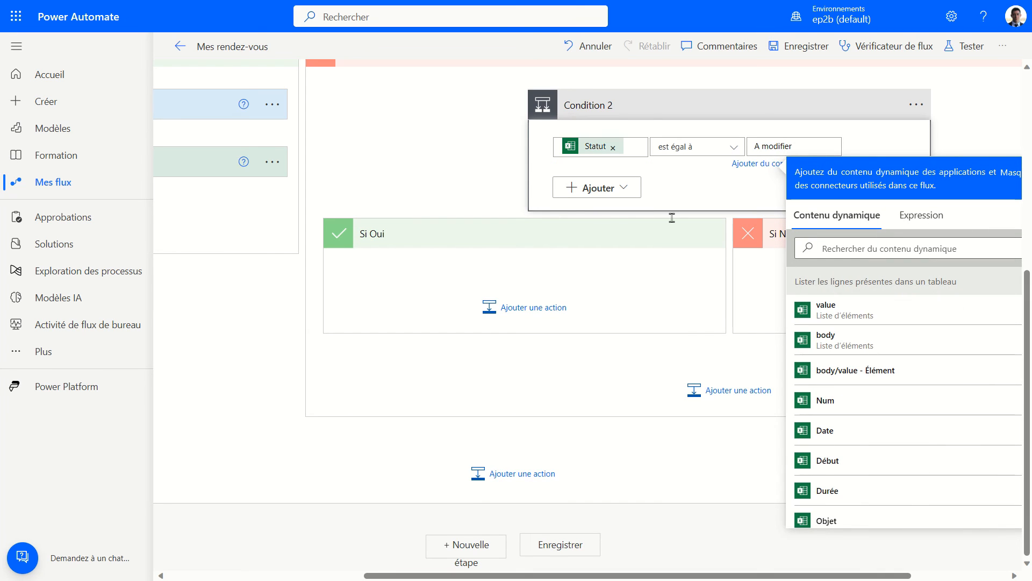
click(611, 265)
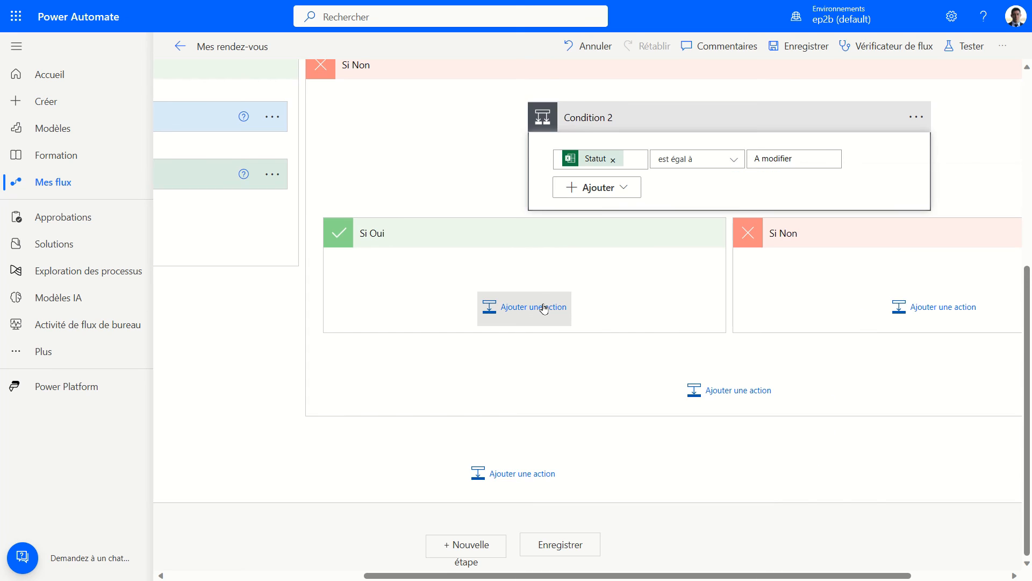
Step: Add the Office 365 Outlook action Mettre à jour l'événement (V4) to the nested condition's Si Oui branch
click(544, 308)
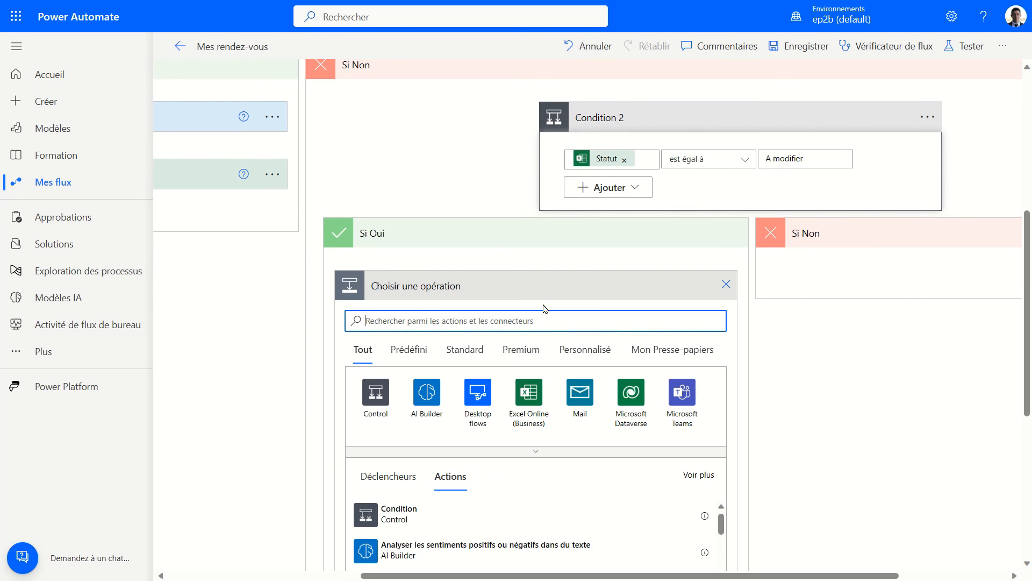
text(outloo)
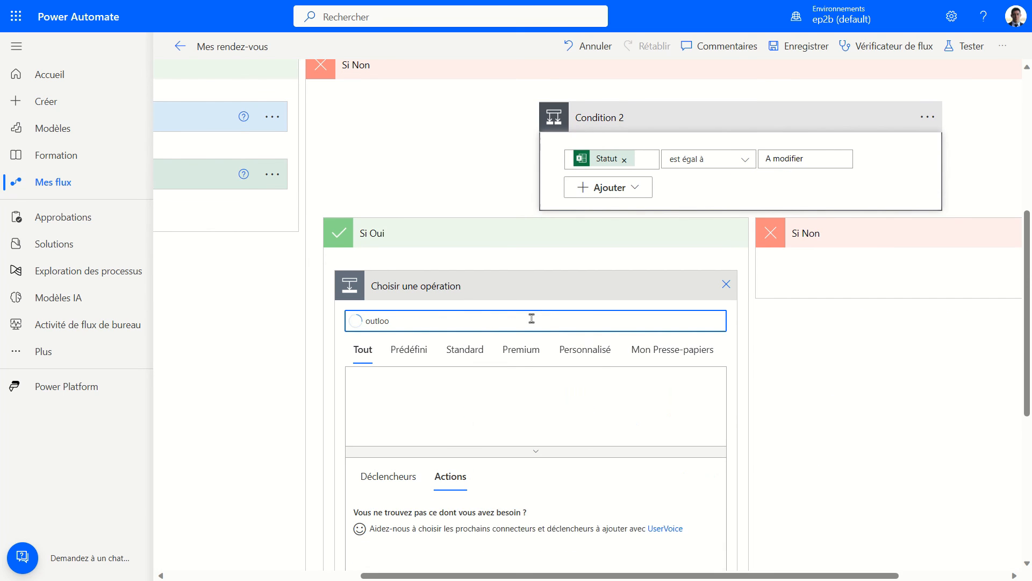
click(384, 407)
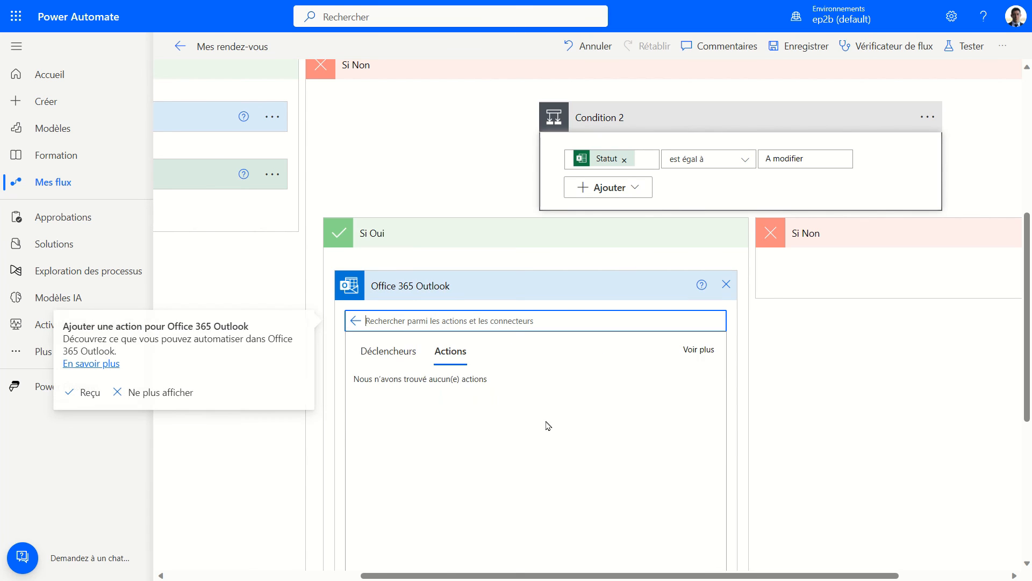
scroll(547, 424, down, 3)
scroll(547, 425, up, 2)
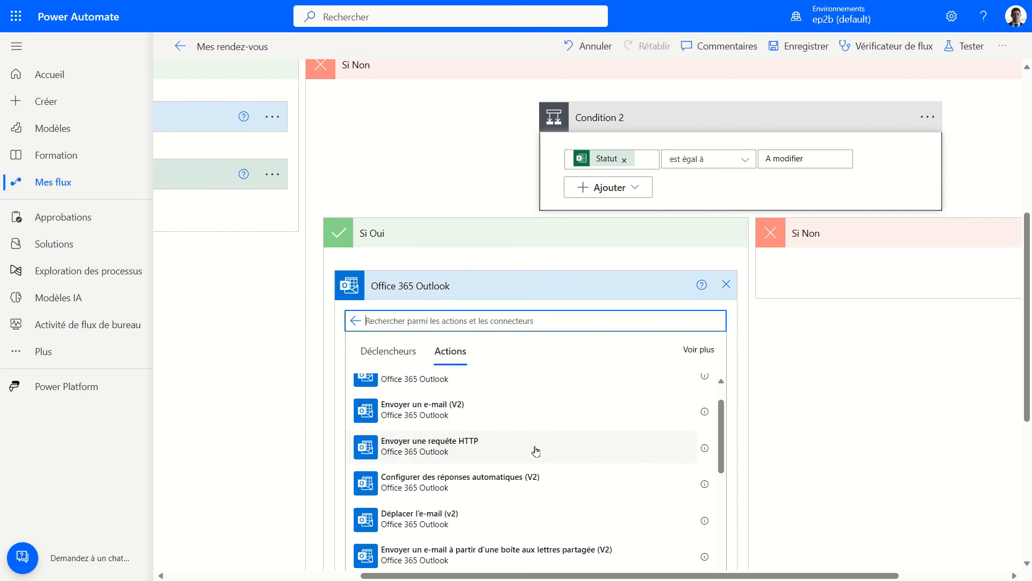
scroll(538, 446, down, 2)
scroll(537, 451, down, 2)
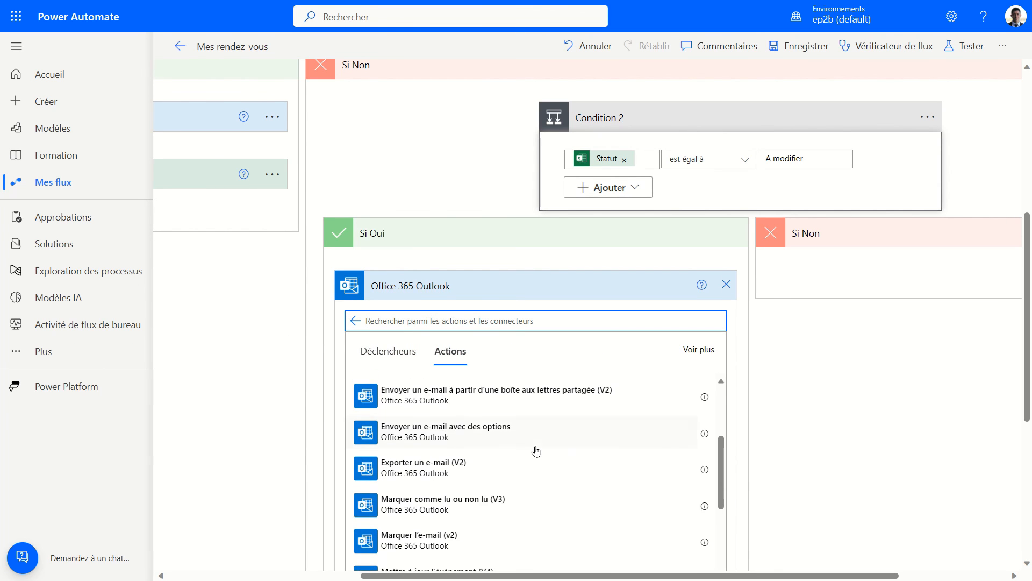
scroll(604, 279, down, 3)
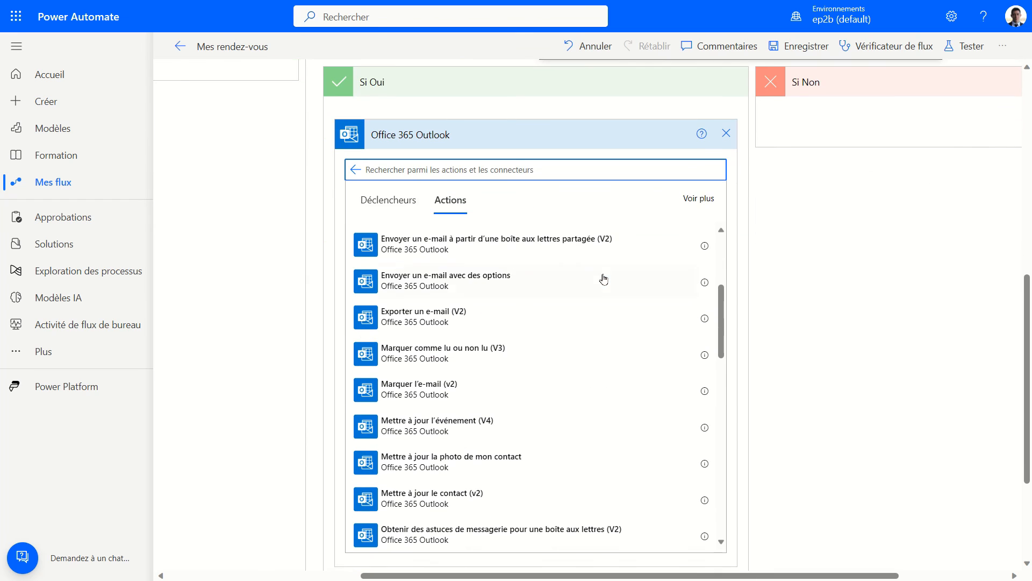
click(472, 430)
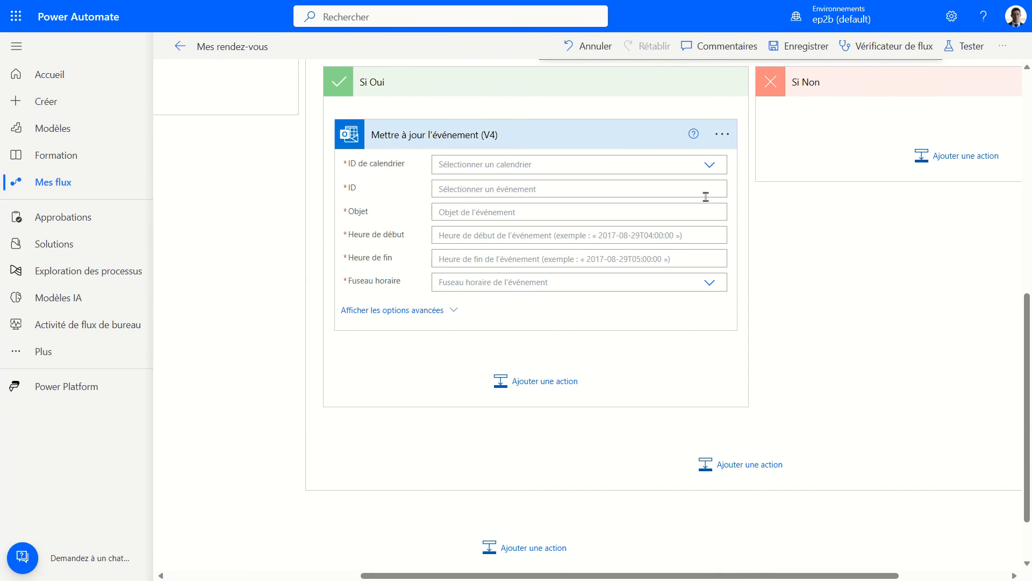
Step: Set the event update's calendar to Calendrier and its ID to a single ID Rdv value from the Excel row
click(711, 165)
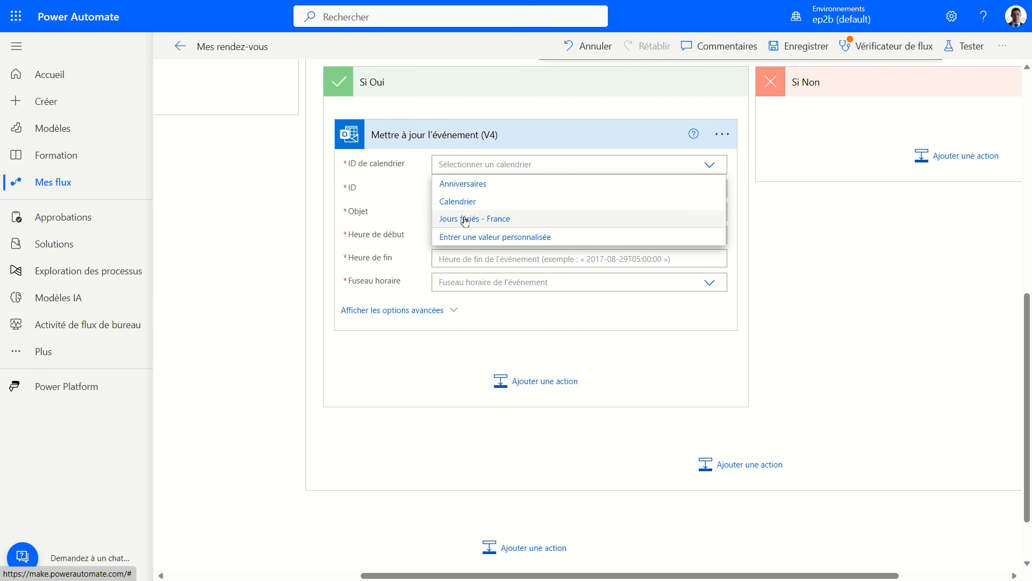
click(454, 200)
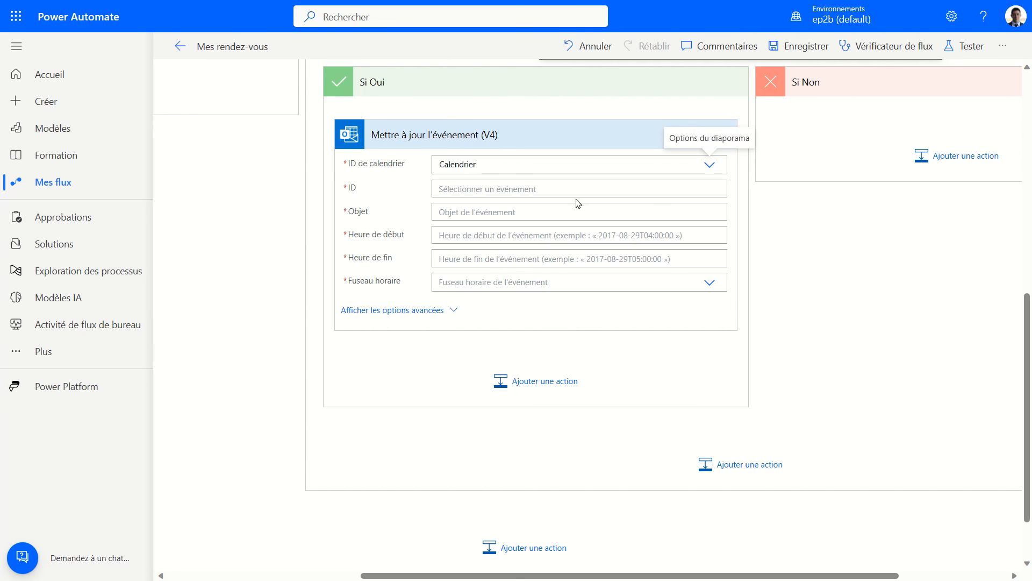
click(579, 190)
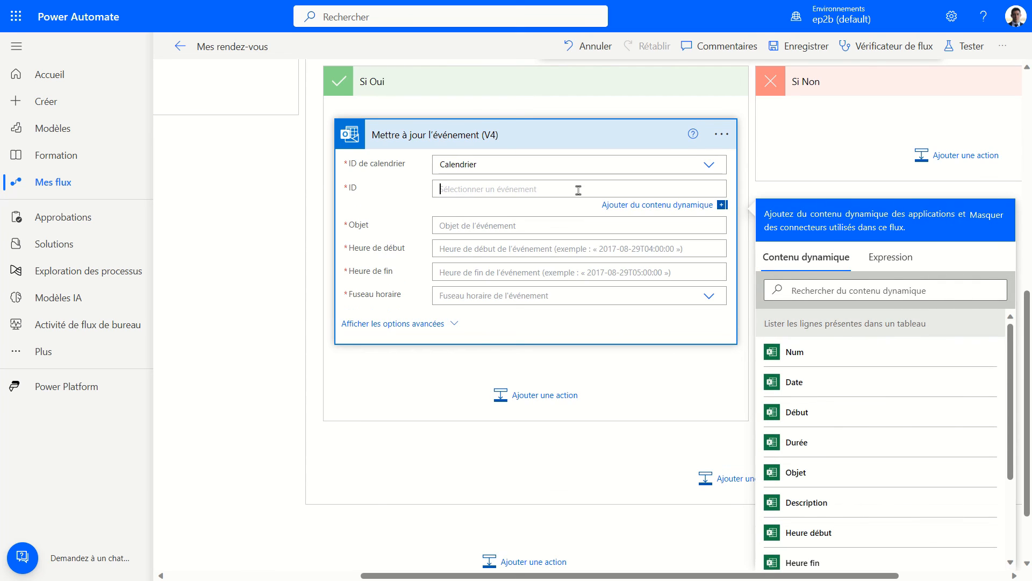
scroll(917, 452, down, 5)
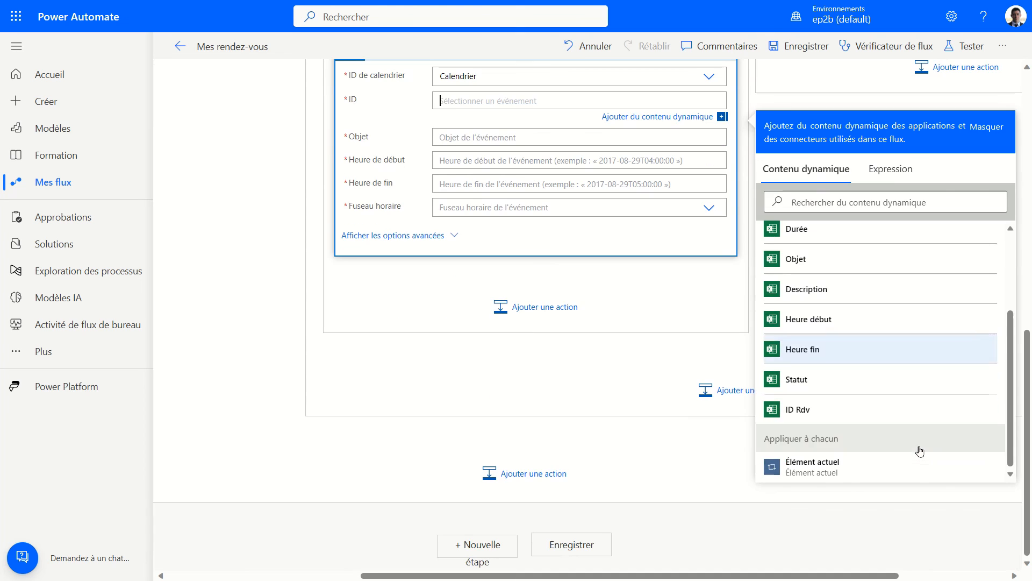
scroll(921, 451, up, 5)
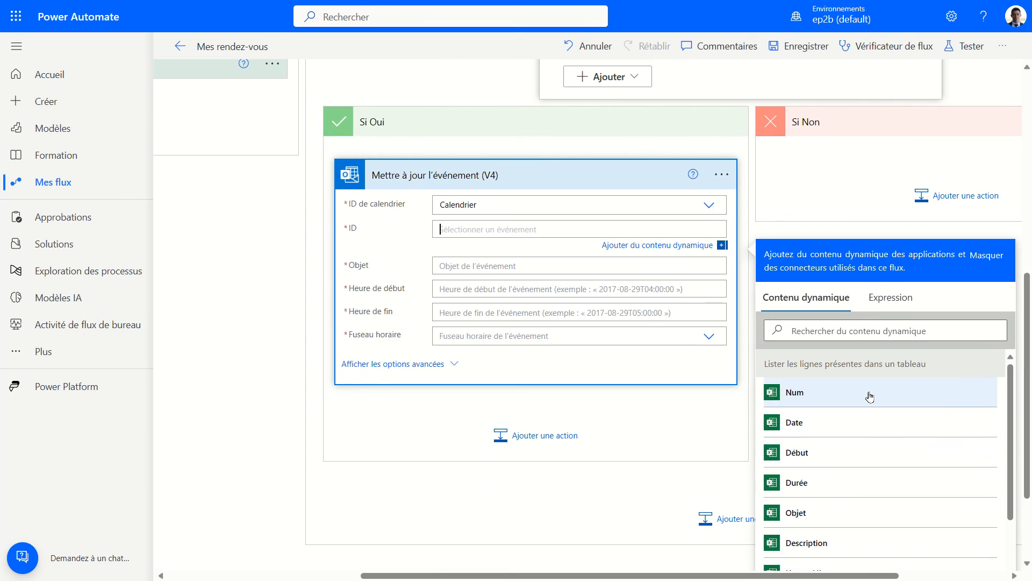
scroll(870, 397, down, 5)
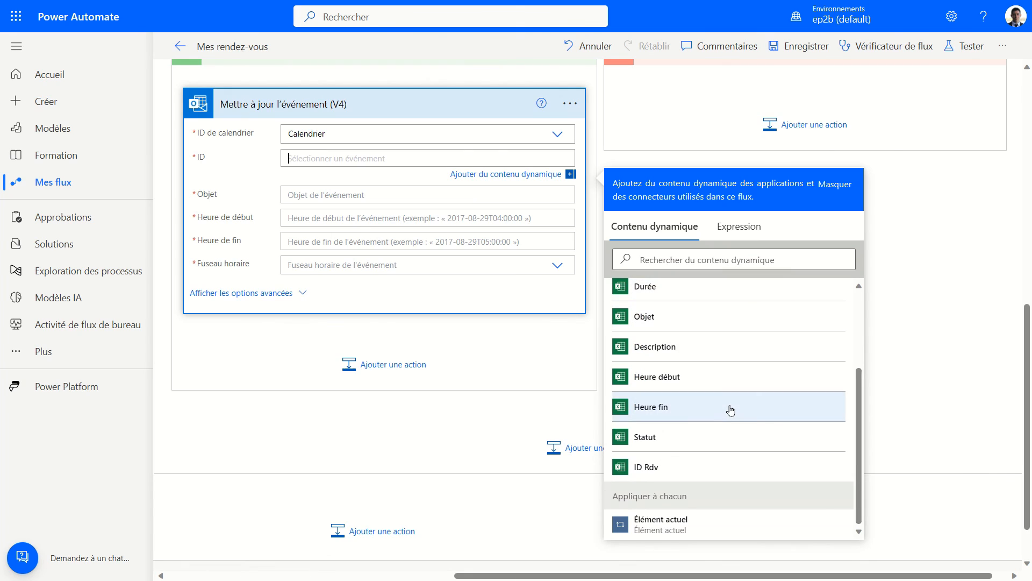
click(649, 468)
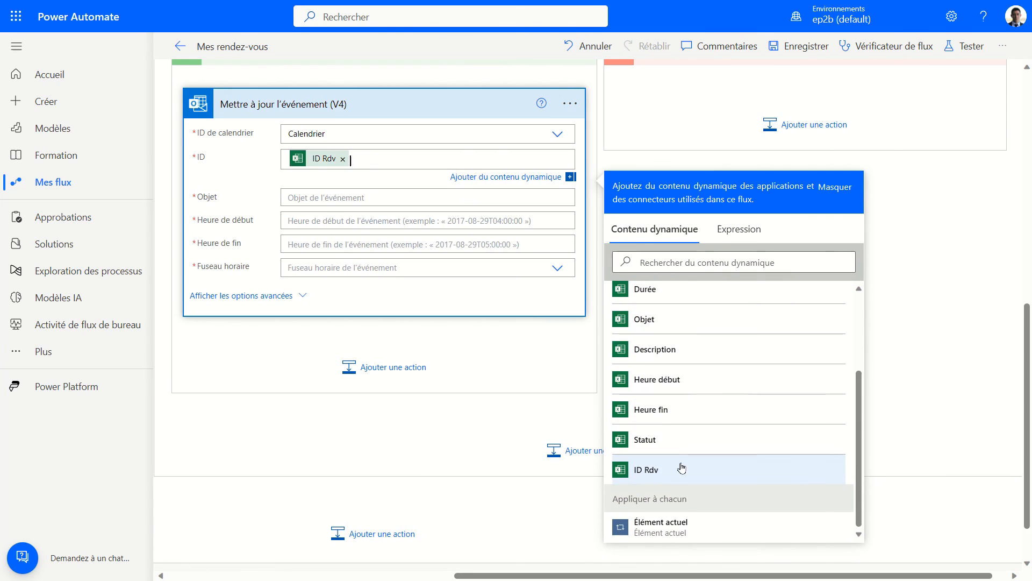
click(651, 473)
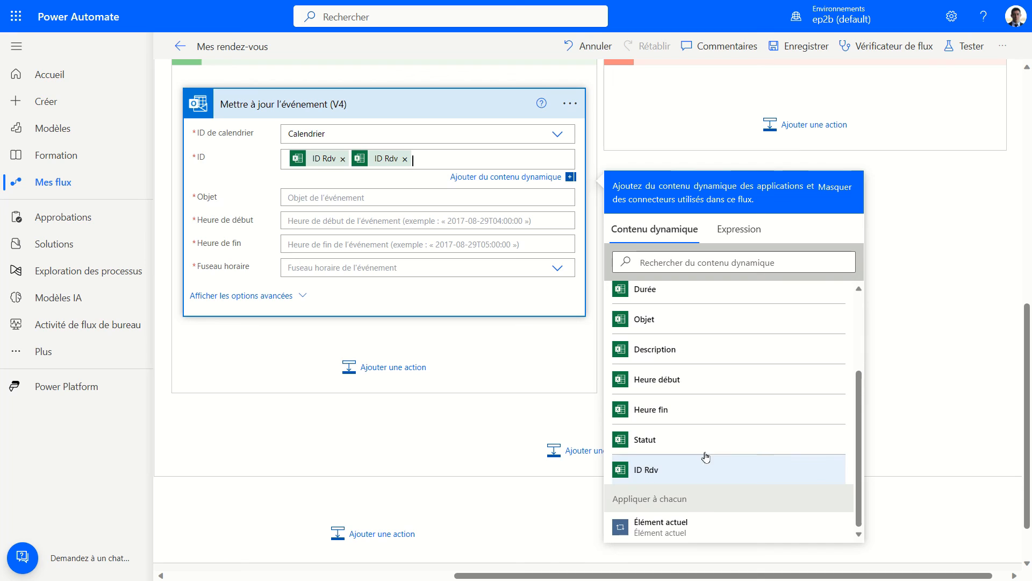
key(BackSpace)
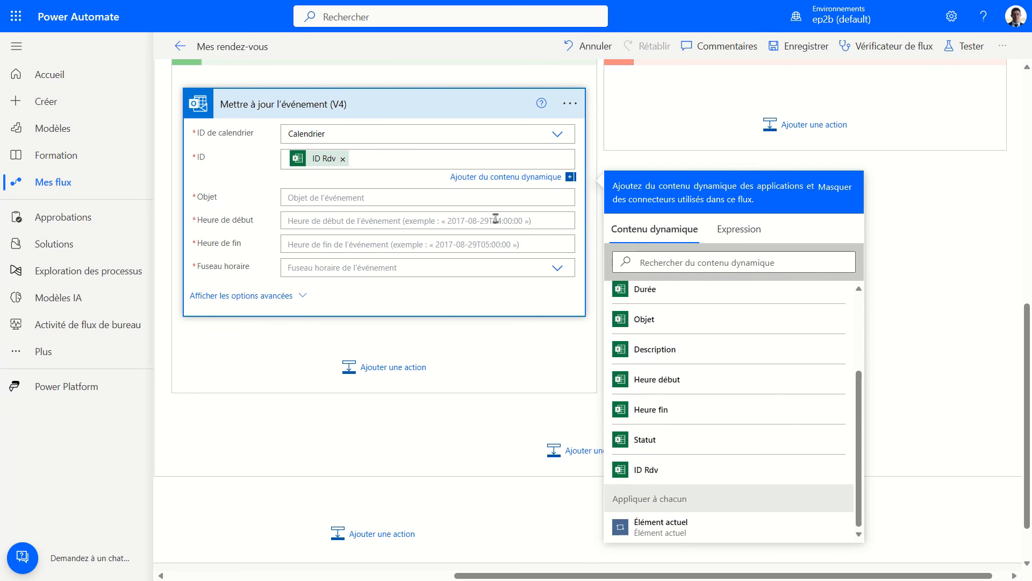
Step: Fill the event update's Objet with the Objet value from the Excel row
click(400, 196)
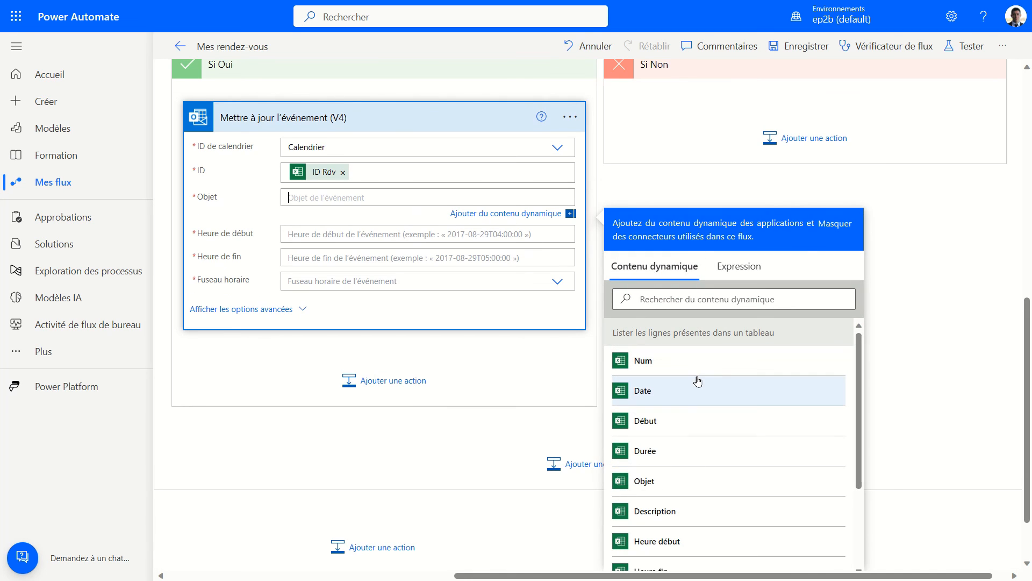
scroll(698, 381, down, 1)
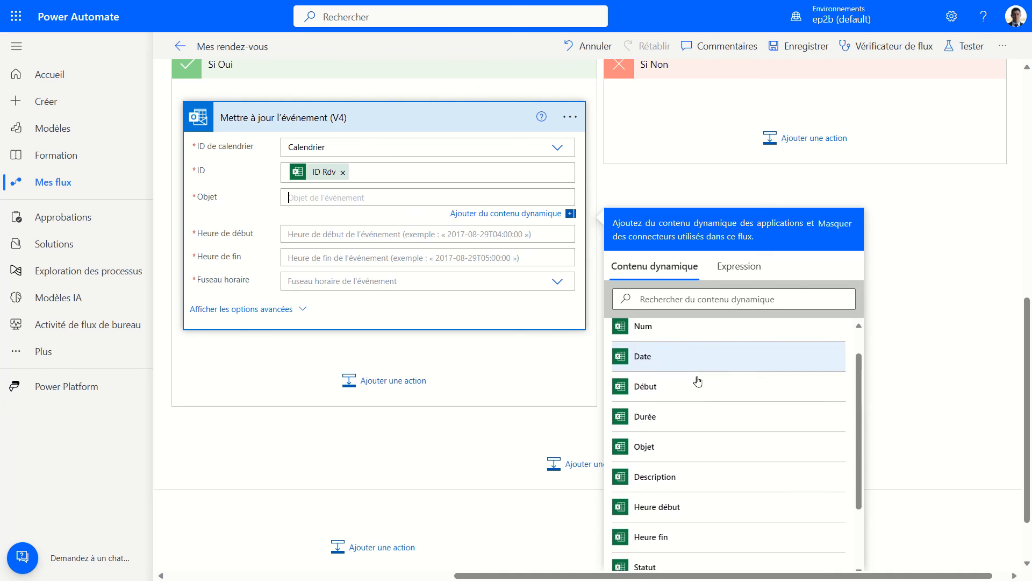
click(650, 446)
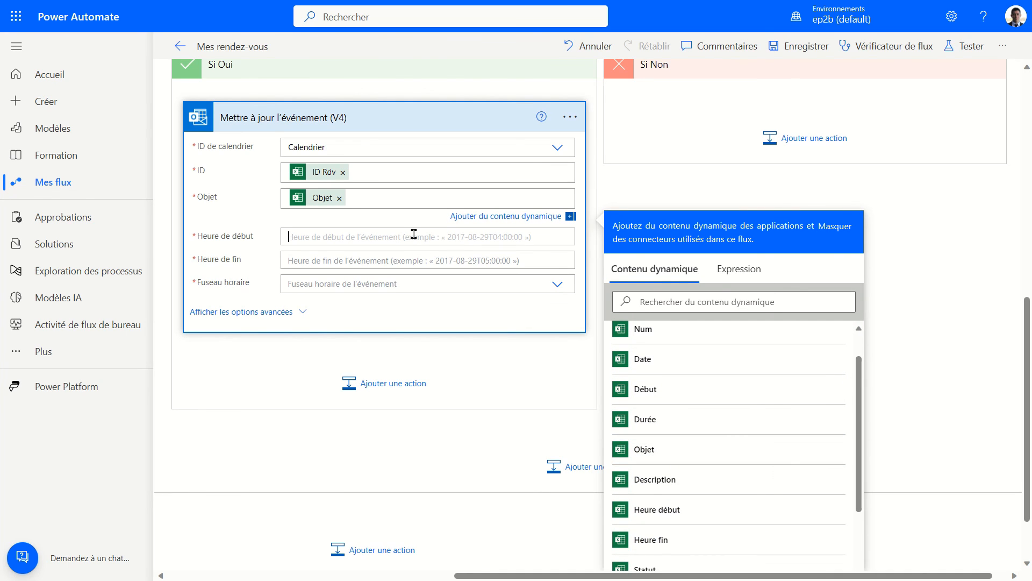
Step: Open the event update's Heure de début for entering dynamic content
click(413, 235)
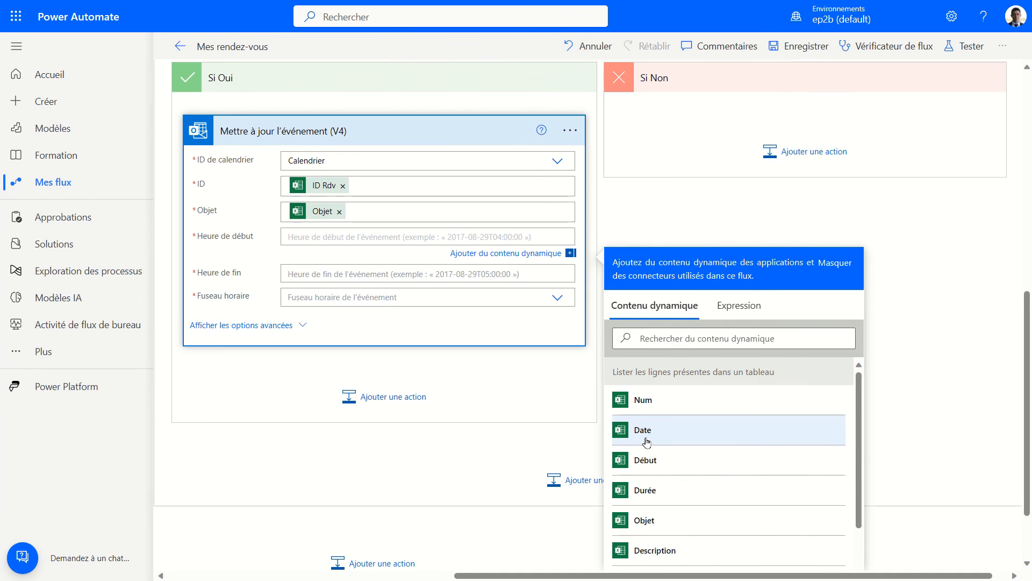